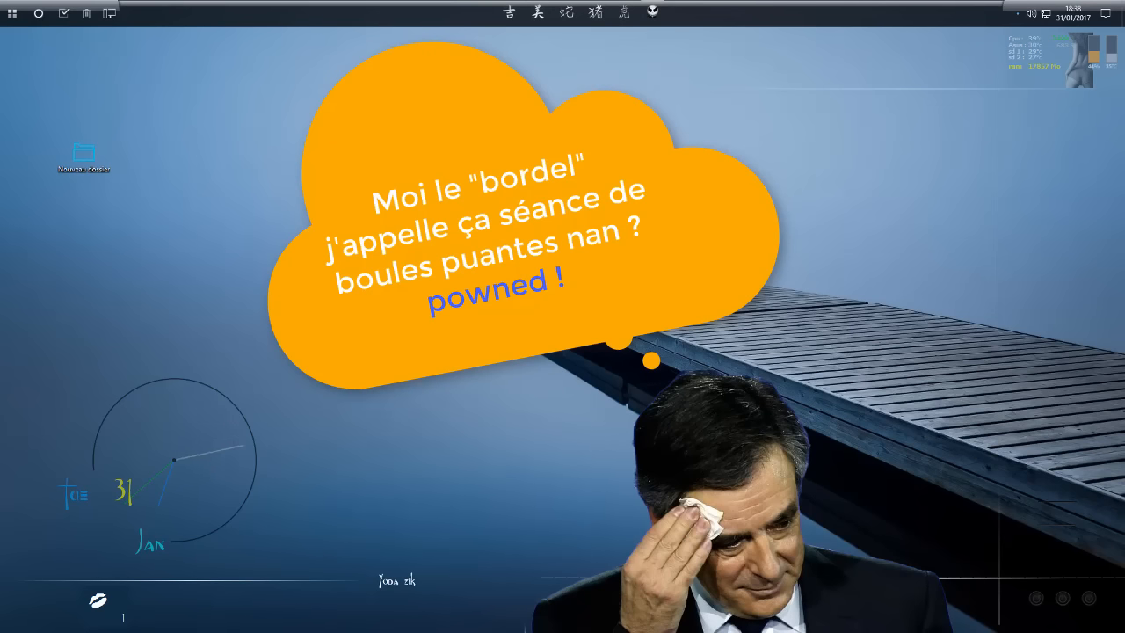
# Step: View the Stardock Fences product page in the web browser and minimize the browser window
pyautogui.moveTo(536, 12)
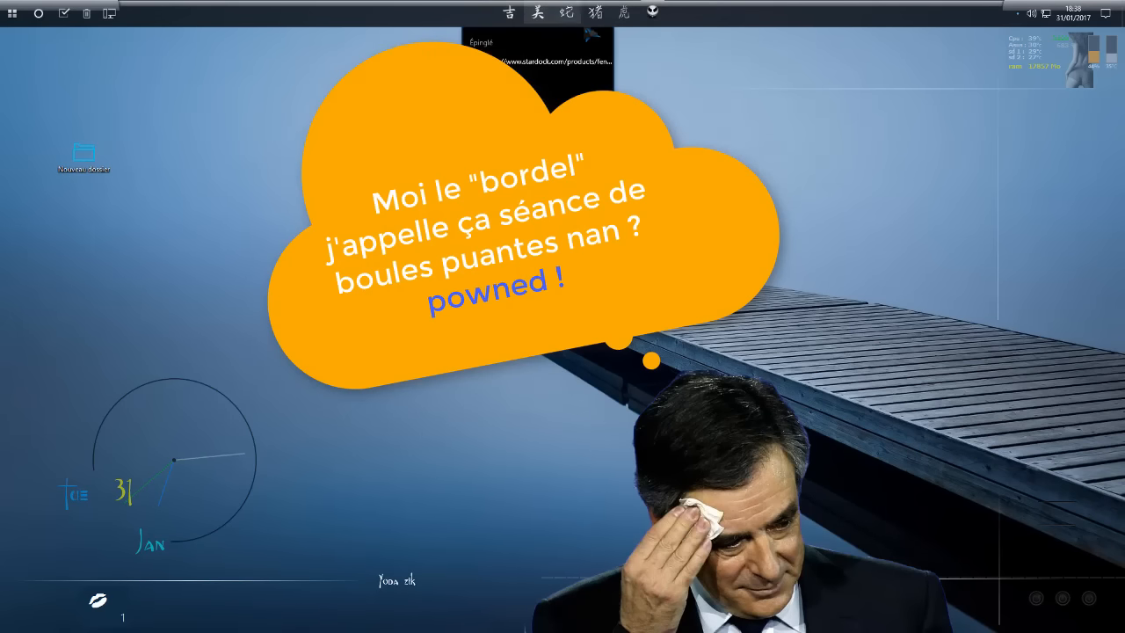
pyautogui.click(553, 61)
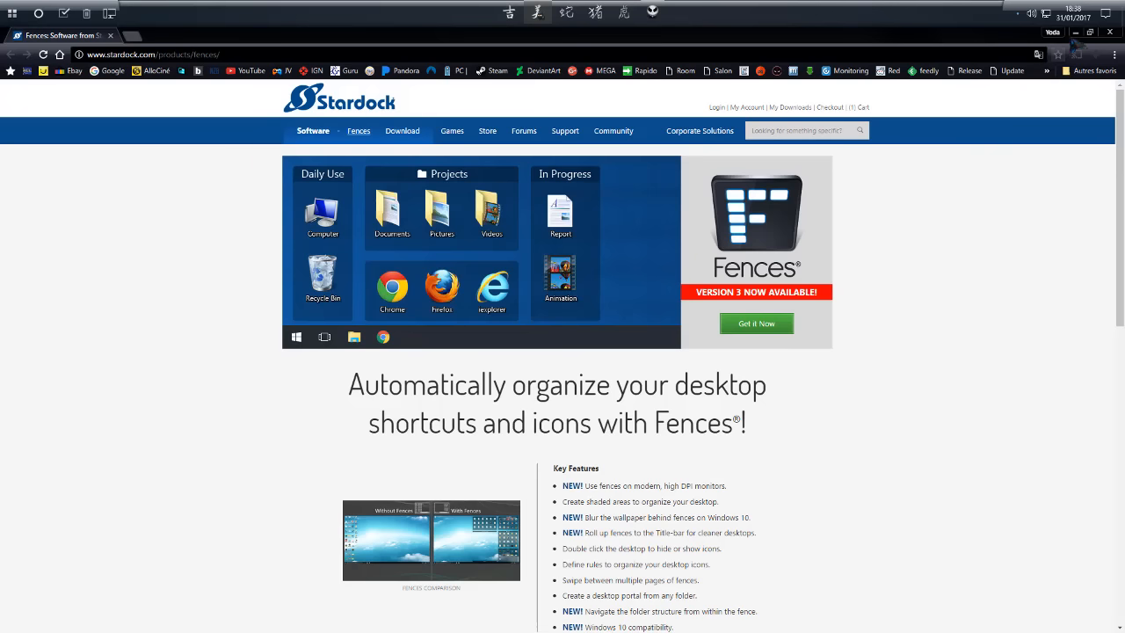
pyautogui.click(1075, 33)
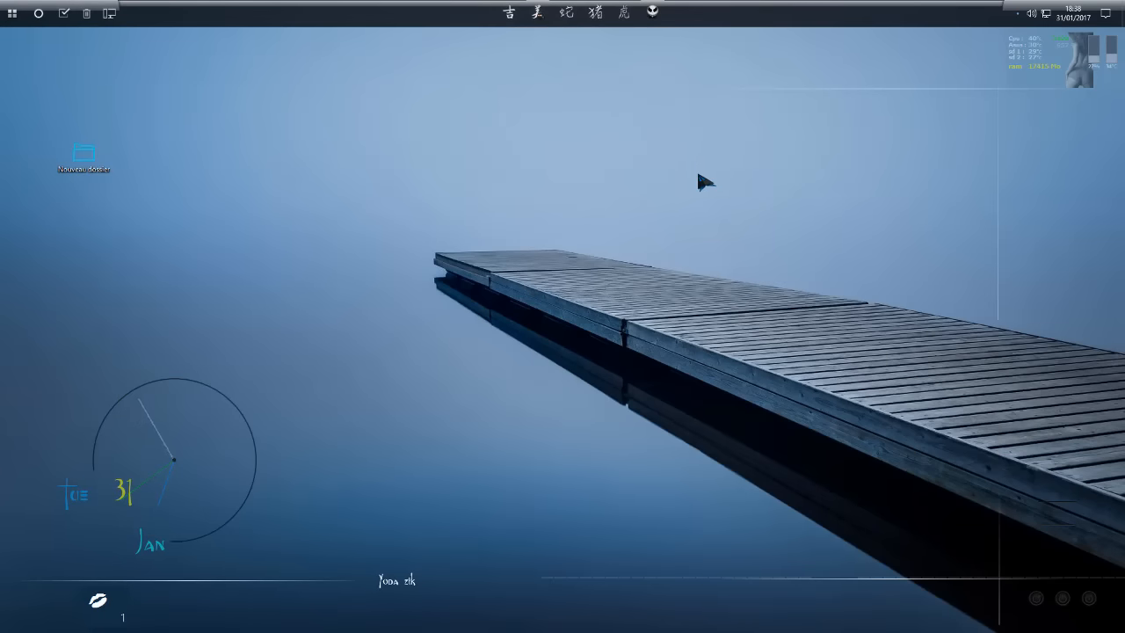
# Step: Show the hidden desktop fences and widen the Downloads fence by moving its inner edge towards the middle of the desktop
pyautogui.doubleClick(311, 157)
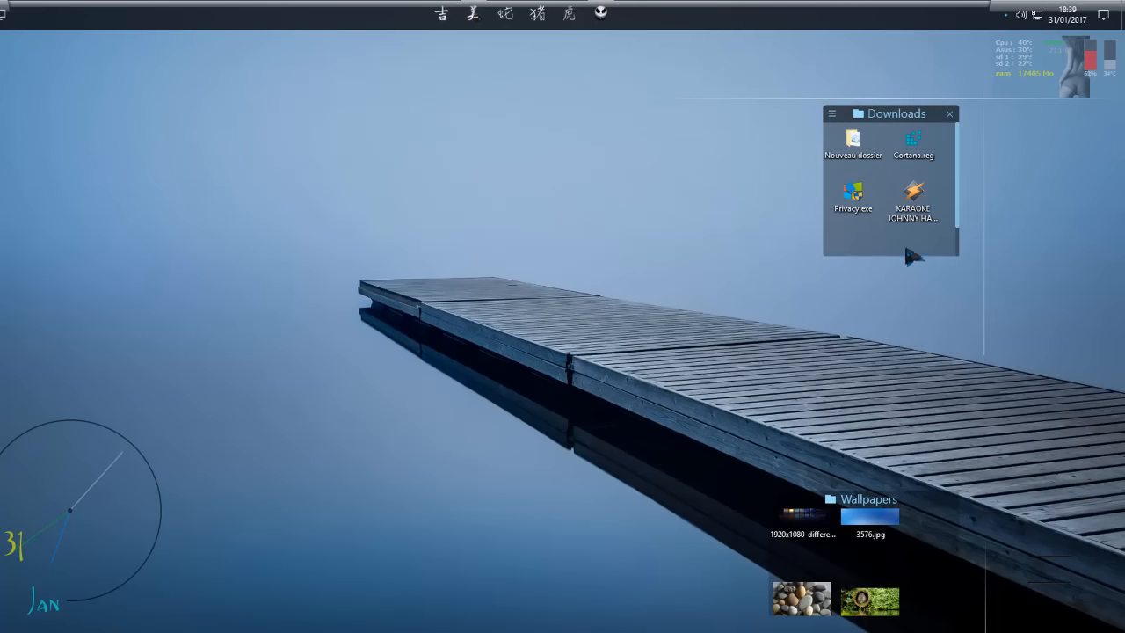
pyautogui.moveTo(823, 260); pyautogui.dragTo(502, 275)
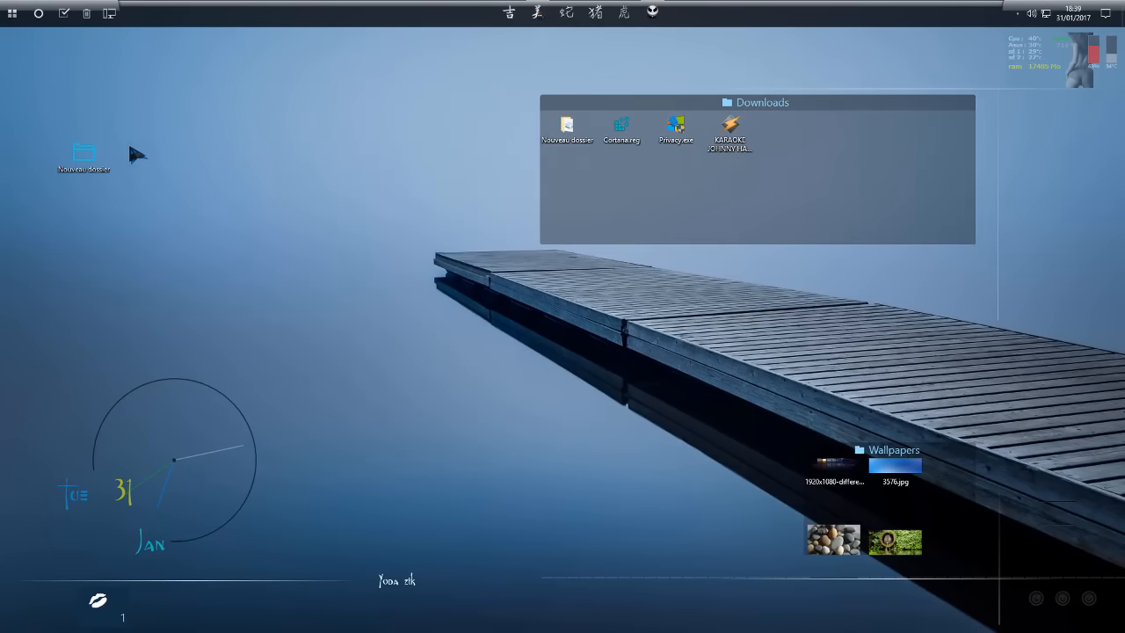
# Step: Move the Nouveau dossier folder from the desktop into the Downloads fence
pyautogui.click(88, 156)
pyautogui.moveTo(85, 156); pyautogui.dragTo(675, 224)
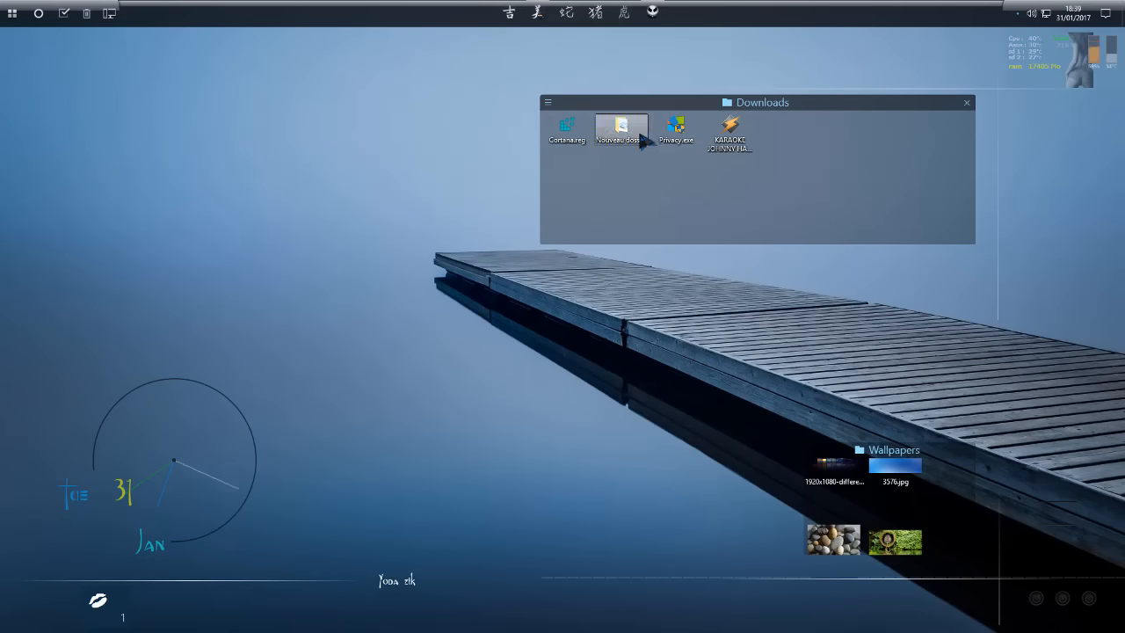
pyautogui.moveTo(643, 139)
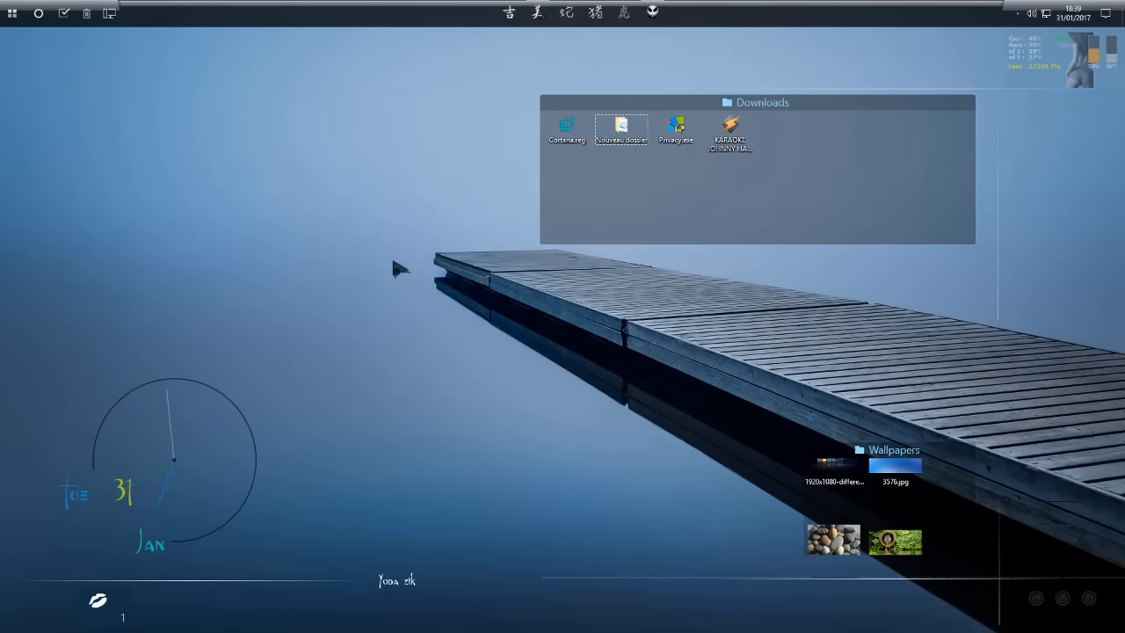
# Step: Hide and show all desktop fences repeatedly, and check the desktop's context options while they are hidden
pyautogui.doubleClick(379, 197)
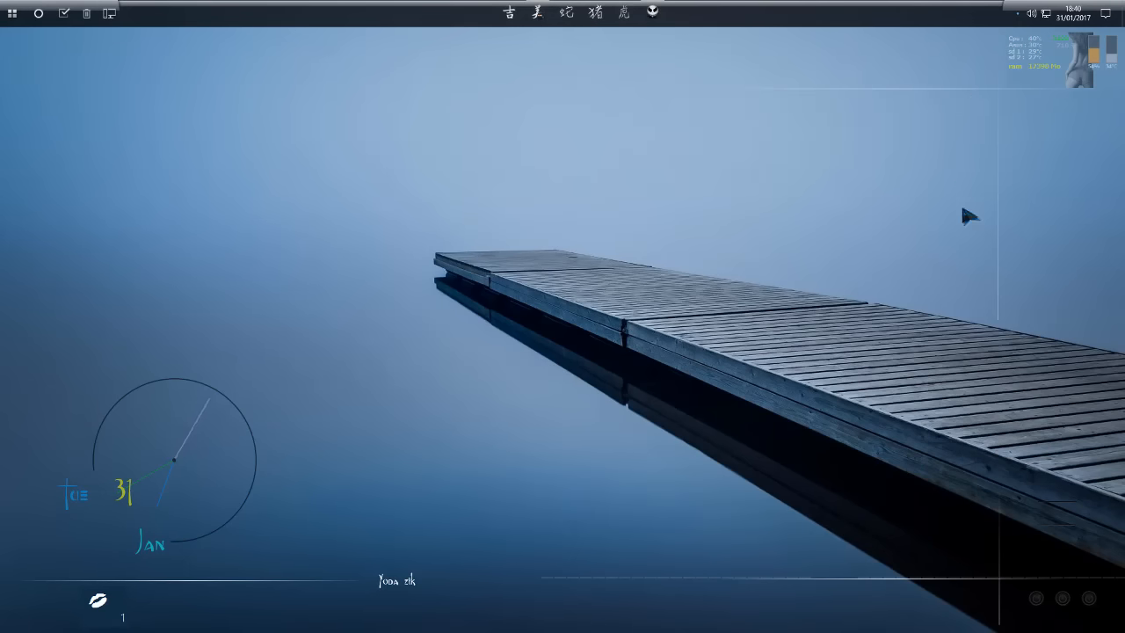
pyautogui.doubleClick(509, 143)
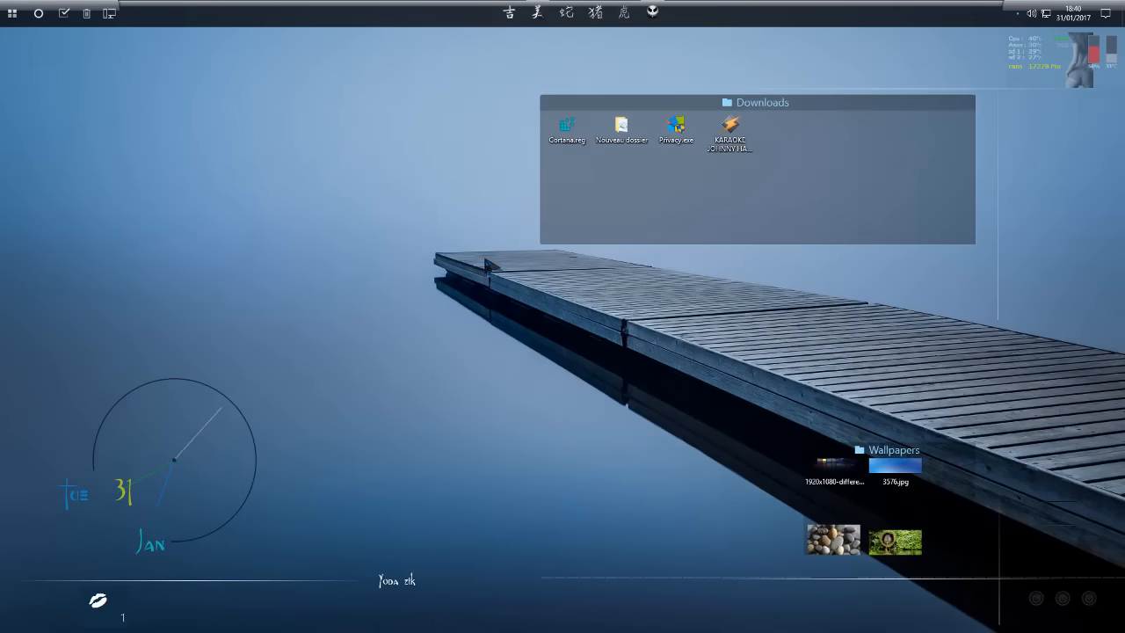
pyautogui.doubleClick(486, 263)
pyautogui.rightClick(817, 127)
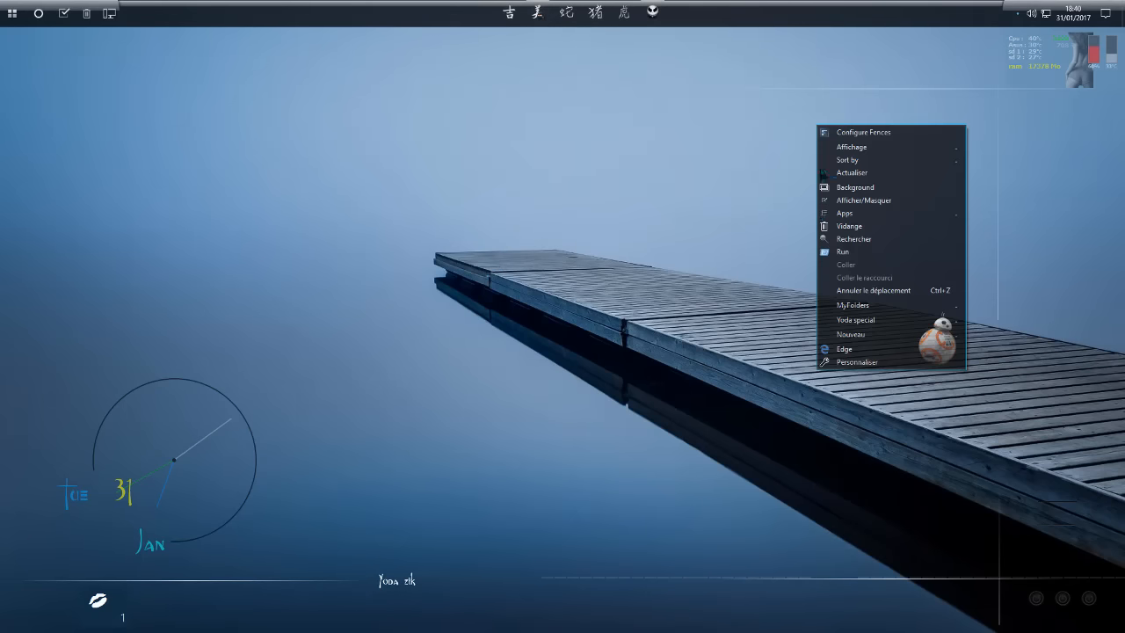
pyautogui.click(829, 53)
pyautogui.doubleClick(510, 115)
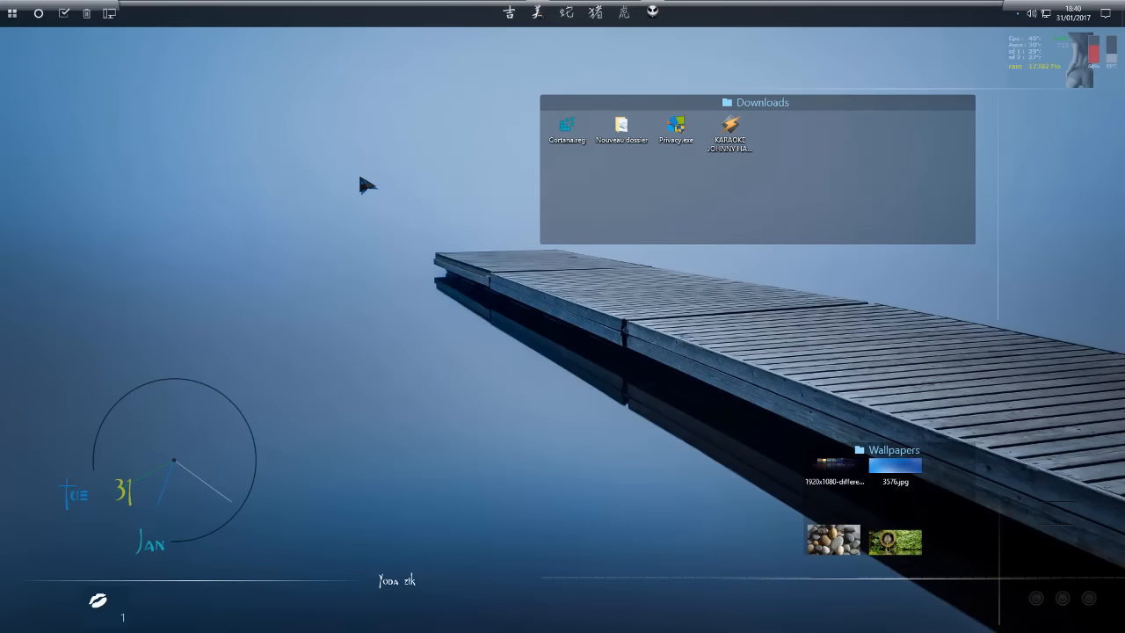
# Step: Return to the Stardock Fences page in the browser to view the Get it Now download offer, and minimize the window
pyautogui.click(538, 12)
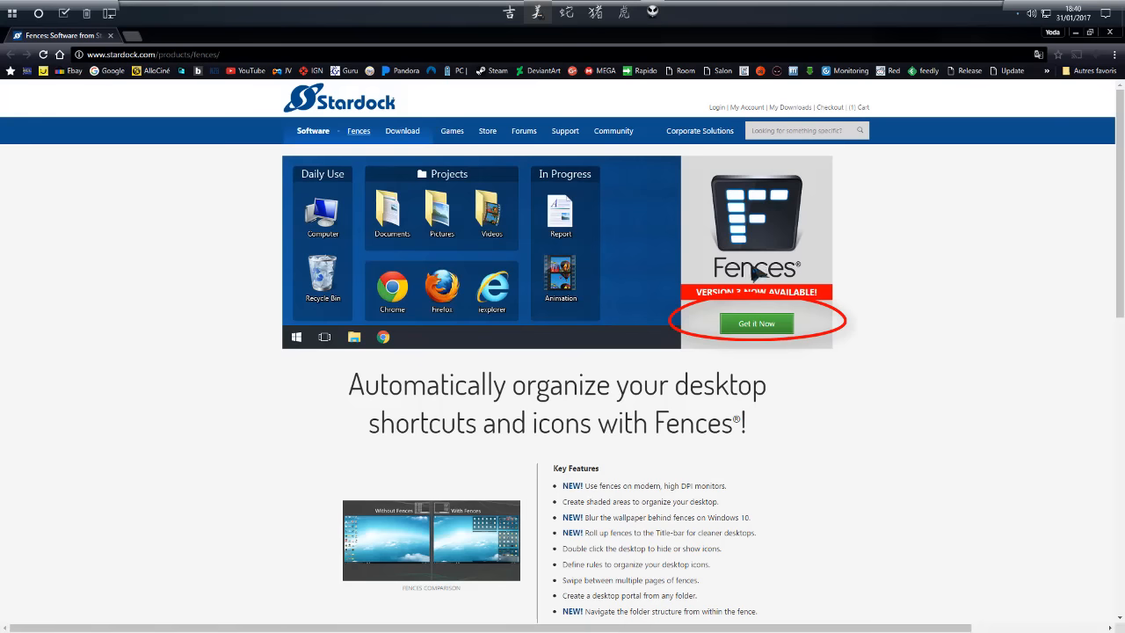
pyautogui.click(1076, 33)
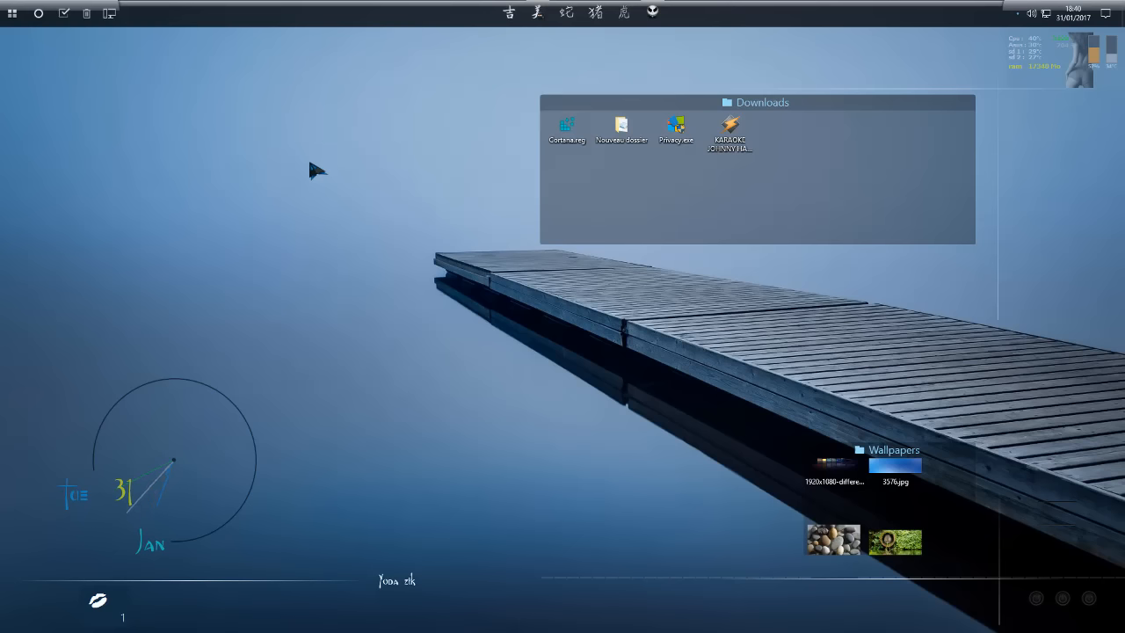
# Step: Look for Fences among the recently added programs and for the Configure Fences entry in the desktop's context options
pyautogui.click(12, 14)
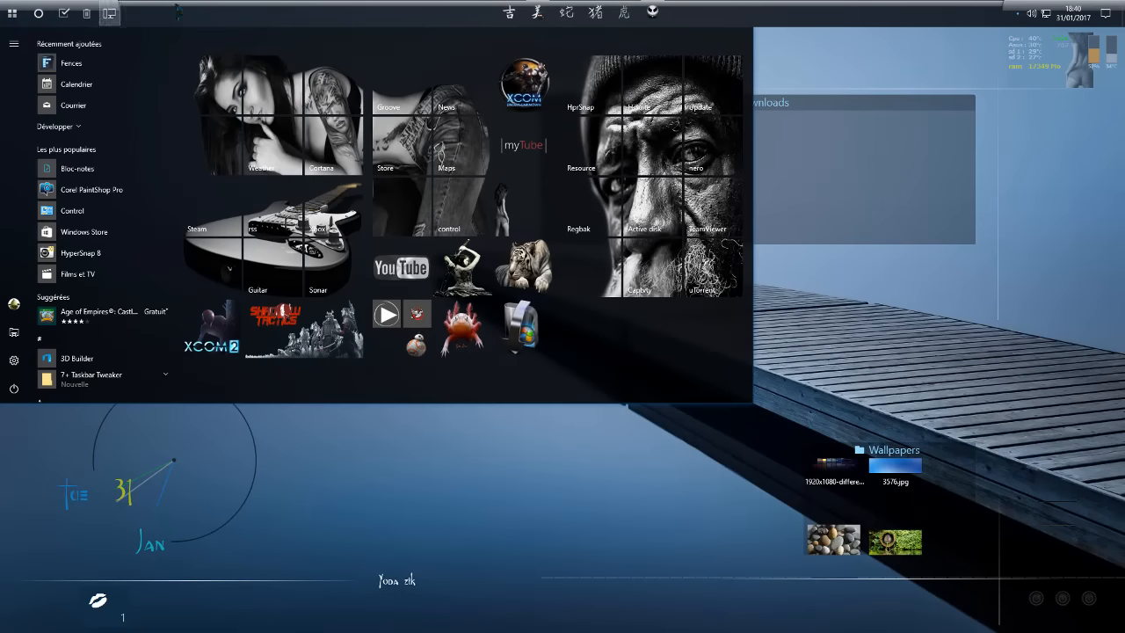
pyautogui.click(965, 311)
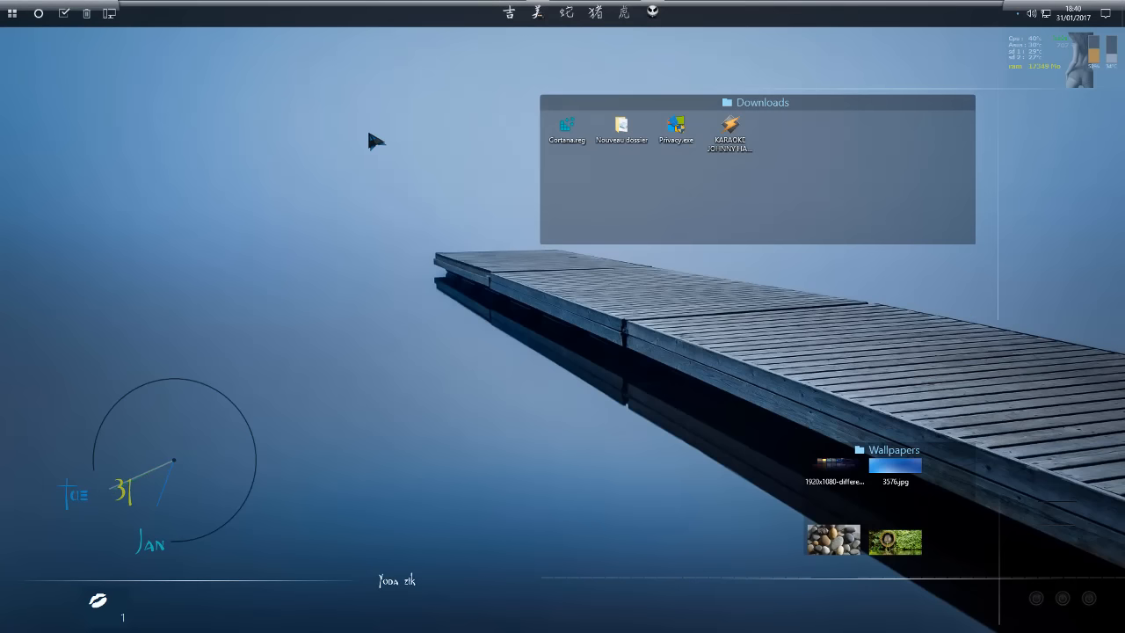
pyautogui.rightClick(351, 111)
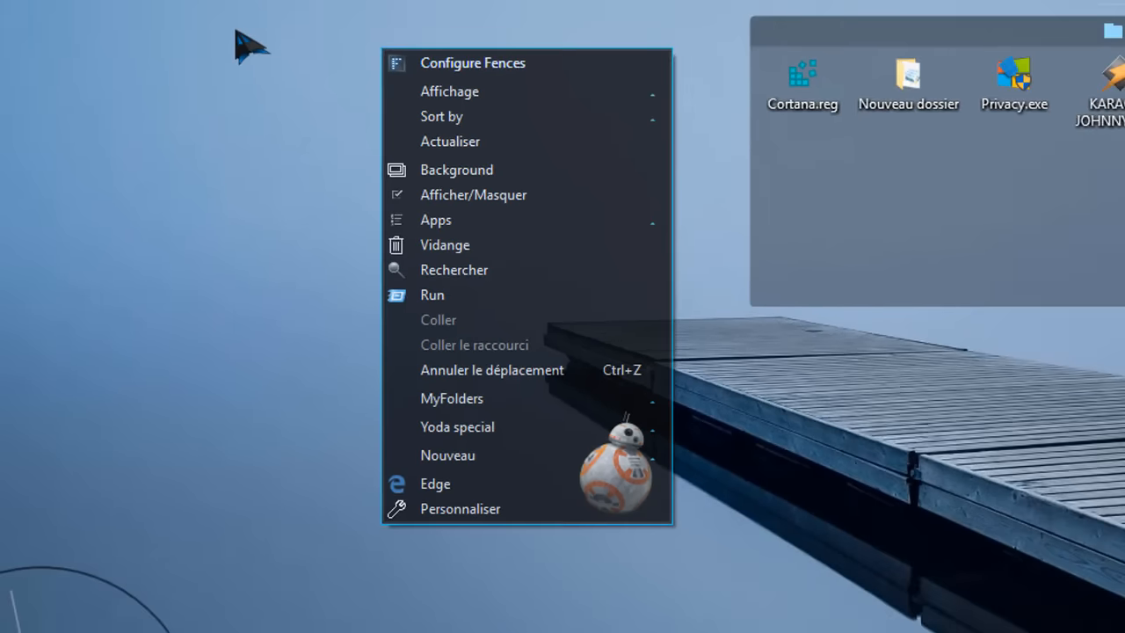
pyautogui.click(221, 6)
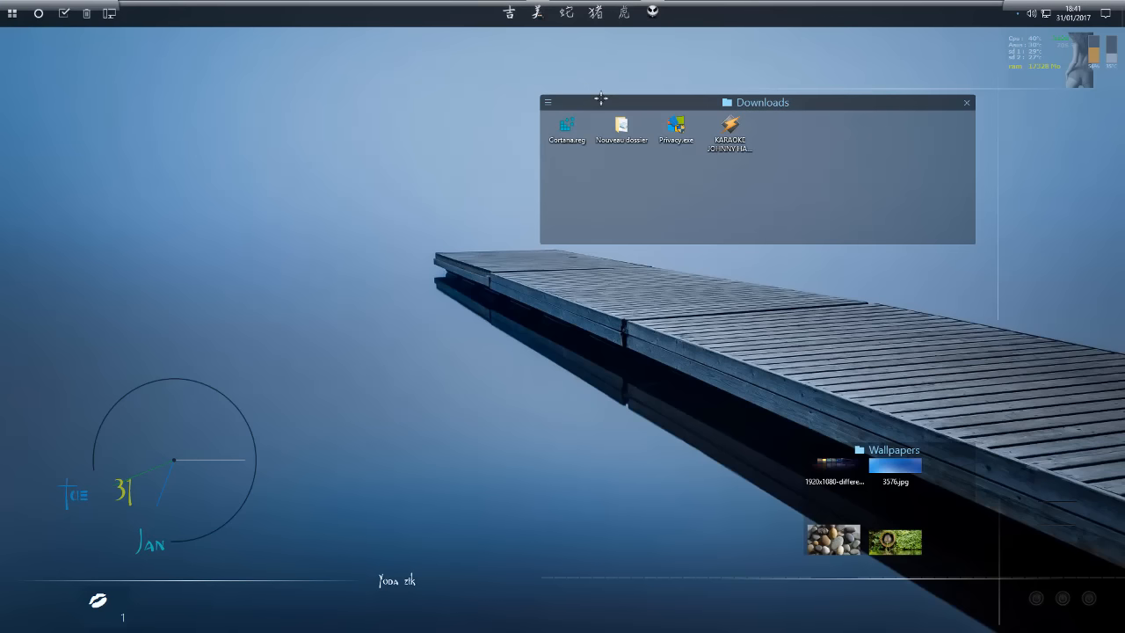
# Step: Move the Downloads fence slightly down and narrow it to about half its width
pyautogui.moveTo(608, 97); pyautogui.dragTo(628, 106)
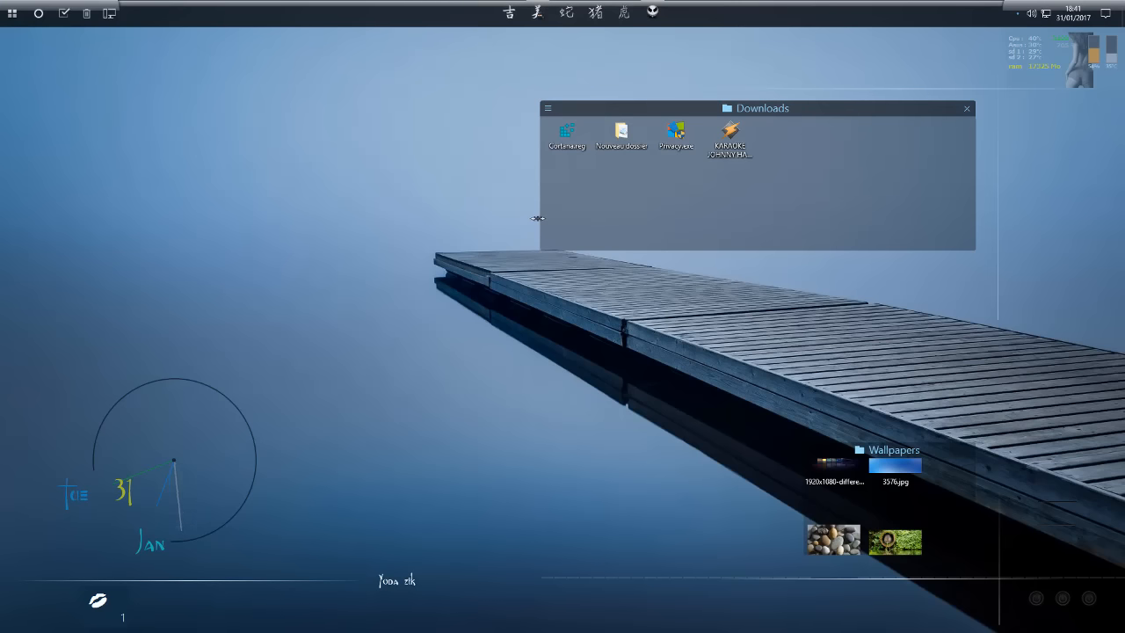
pyautogui.moveTo(538, 218); pyautogui.dragTo(745, 216)
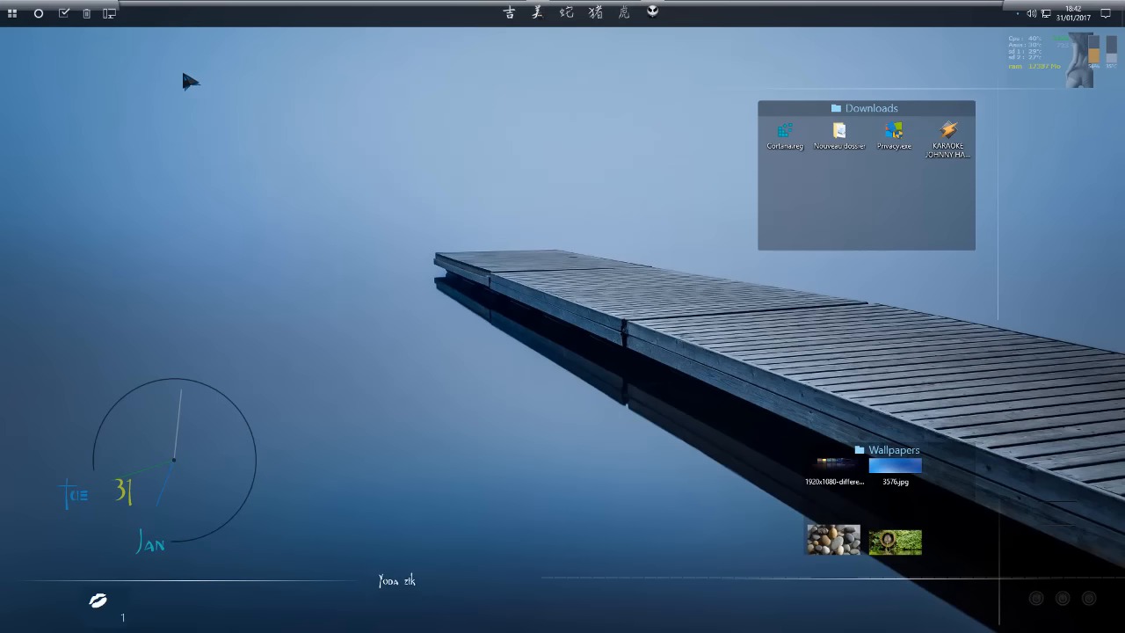
# Step: Draw a large rectangle on the empty desktop to view the Create Fence and Create Folder Portal choices, and dismiss them
pyautogui.moveTo(182, 69); pyautogui.dragTo(627, 370)
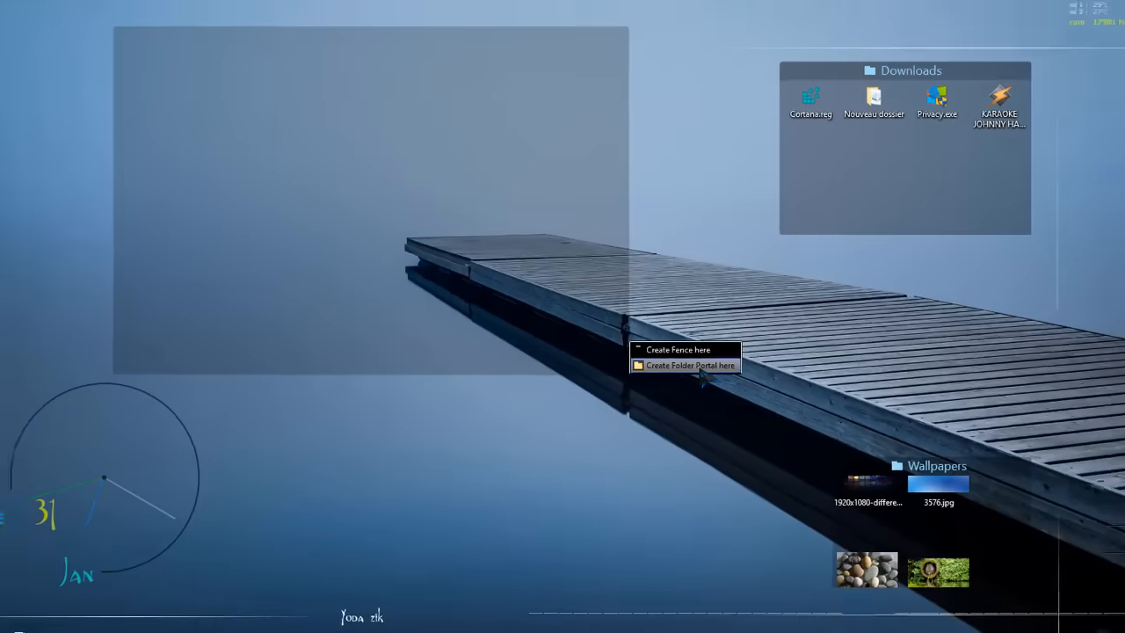
pyautogui.click(821, 35)
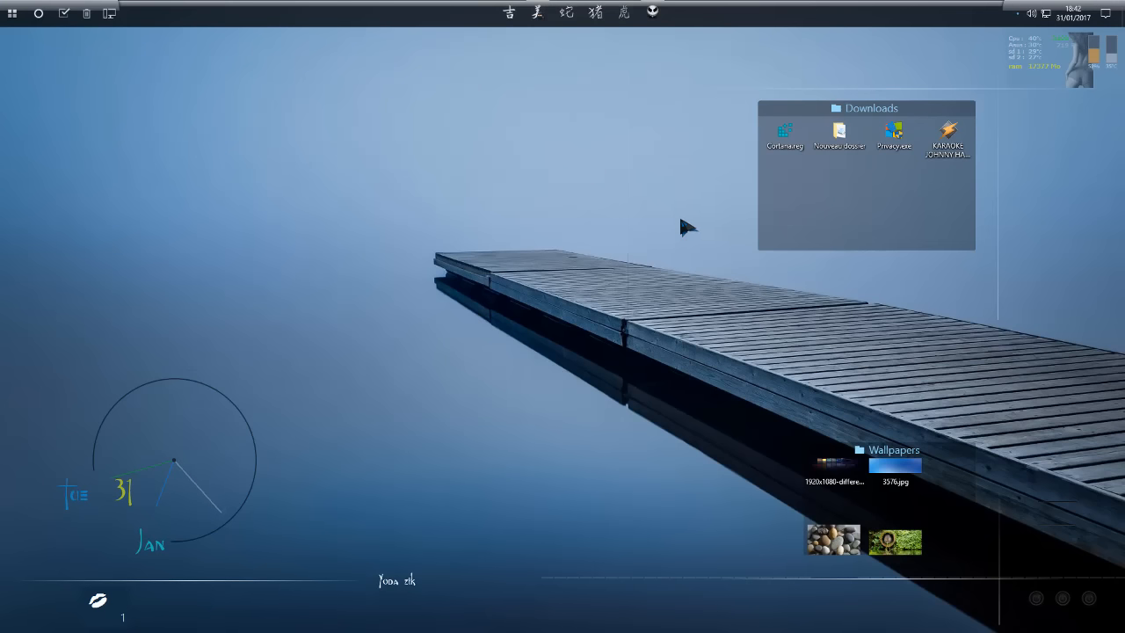
# Step: Open the MASTER (C:) drive in File Explorer
pyautogui.click(510, 12)
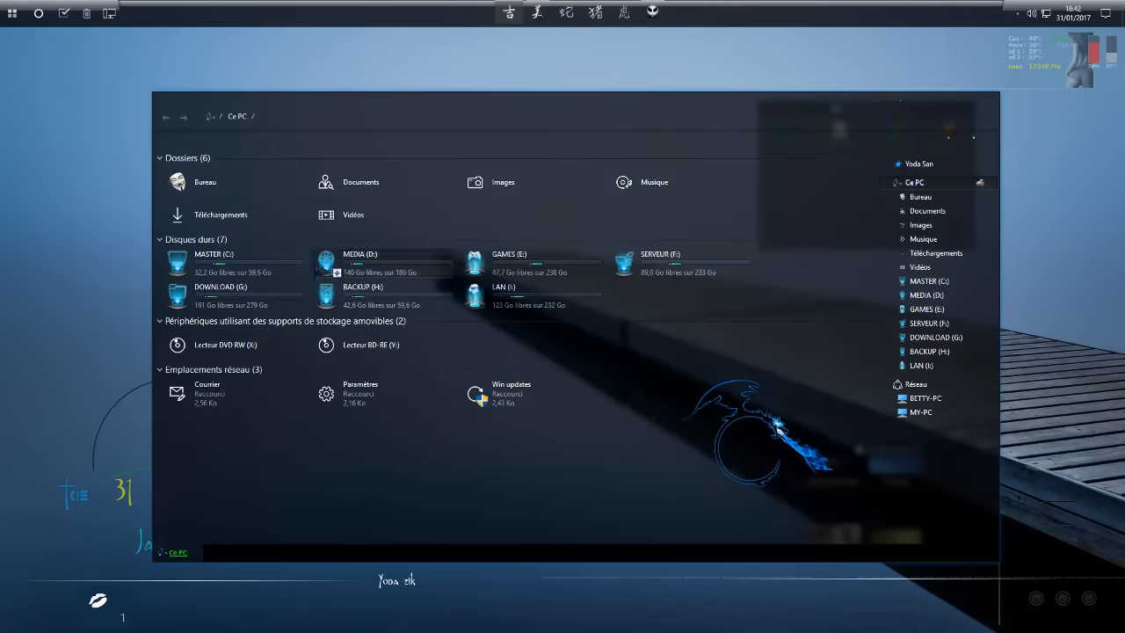
pyautogui.doubleClick(202, 262)
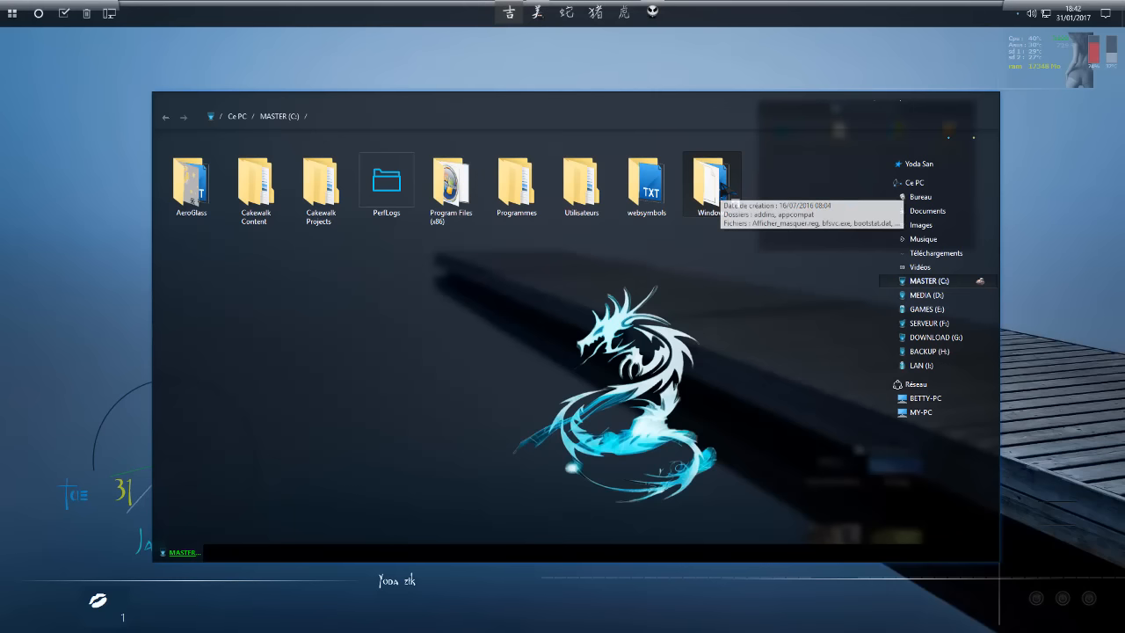
pyautogui.moveTo(716, 199); pyautogui.dragTo(92, 169)
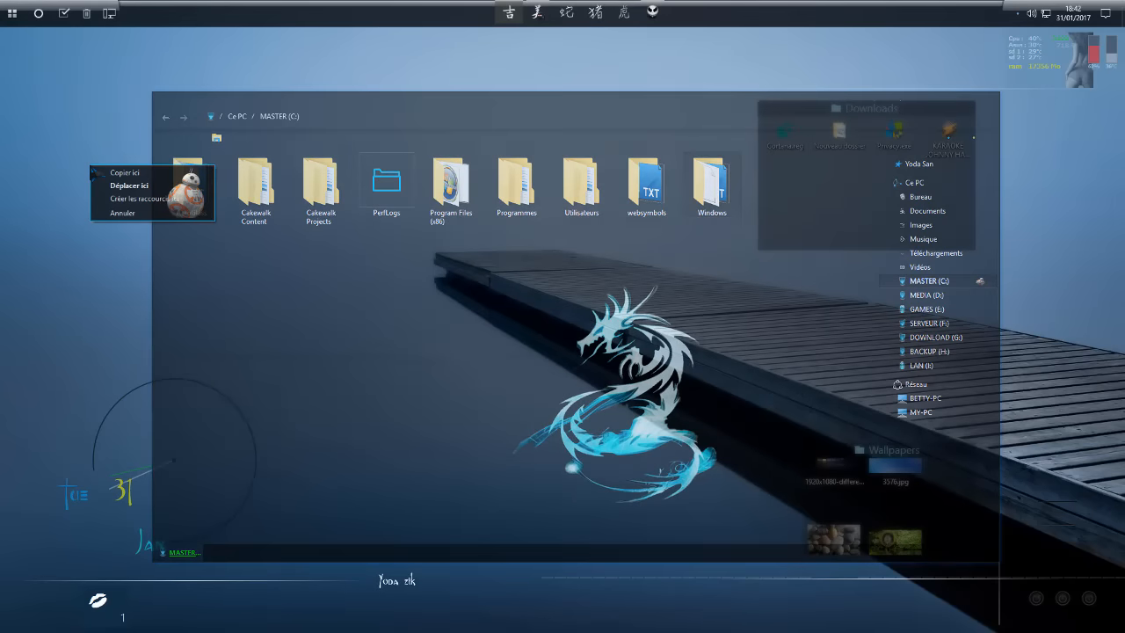
pyautogui.click(52, 138)
pyautogui.click(739, 205)
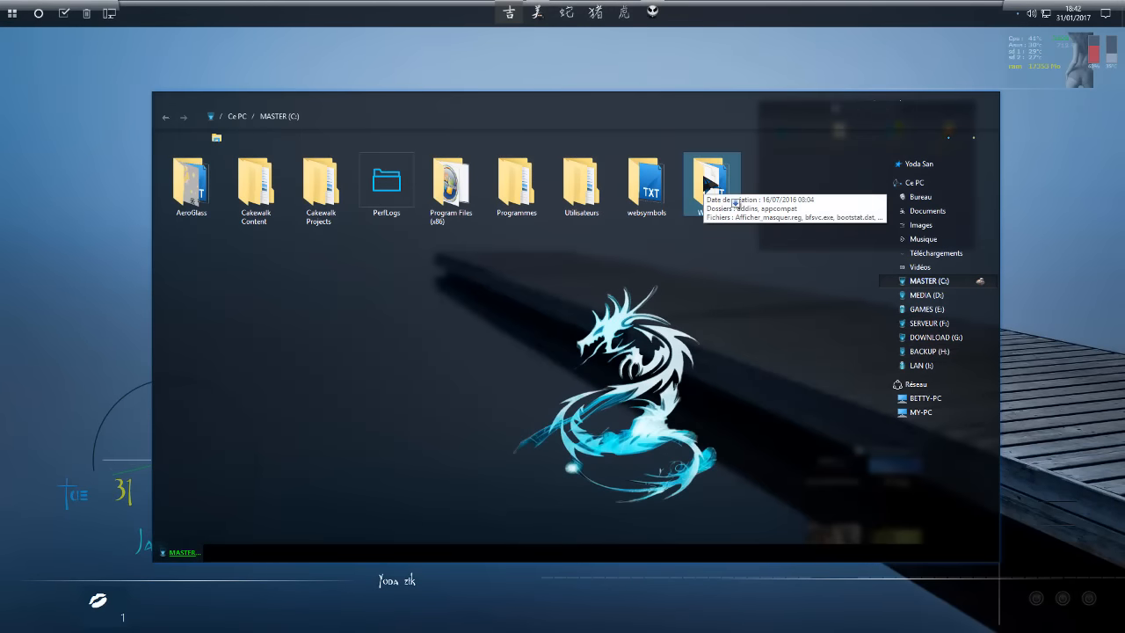
# Step: Create a folder portal on the desktop from the C: drive's Windows folder and place it beside the Downloads fence
pyautogui.moveTo(736, 204)
pyautogui.mouseDown()
pyautogui.moveTo(598, 182)
pyautogui.moveTo(101, 184)
pyautogui.mouseUp()
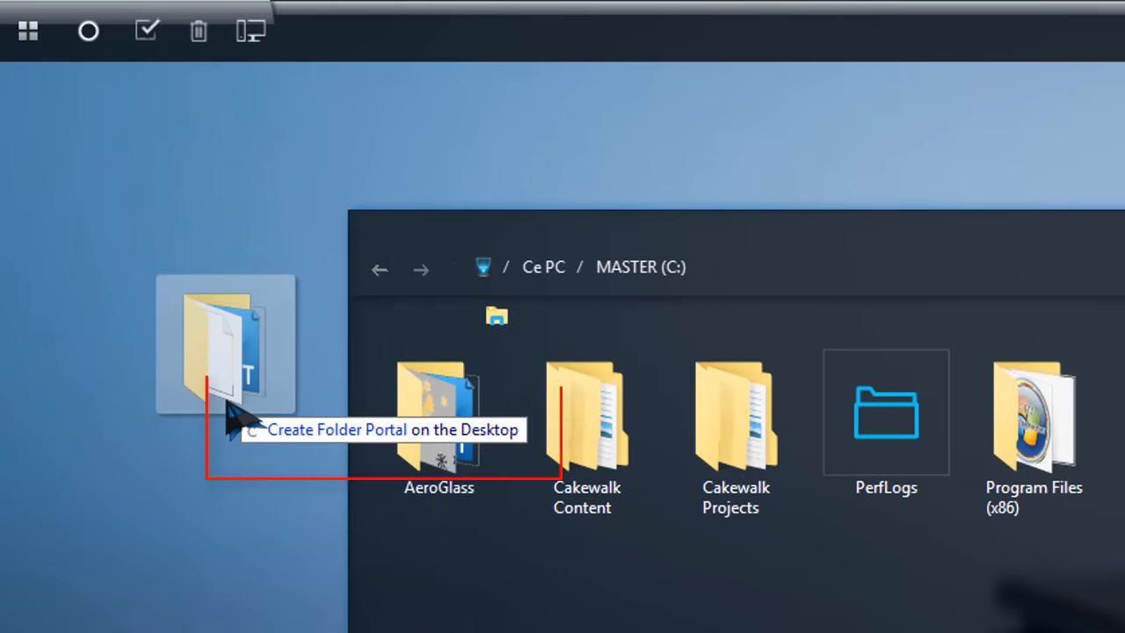
pyautogui.moveTo(227, 404); pyautogui.dragTo(227, 404)
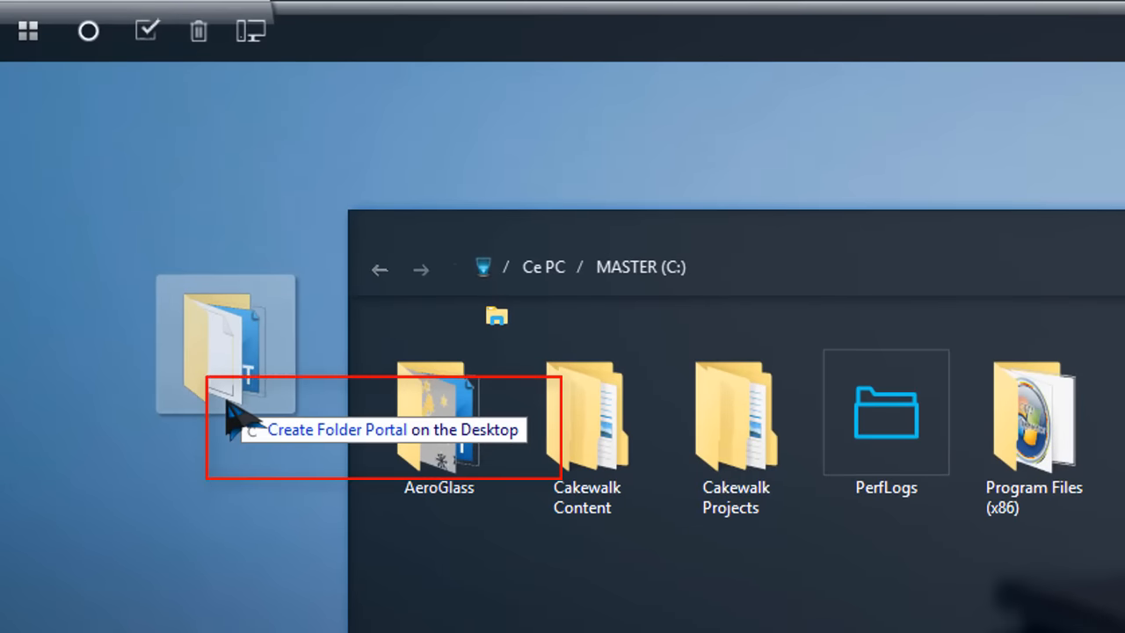
pyautogui.moveTo(227, 404); pyautogui.dragTo(253, 415)
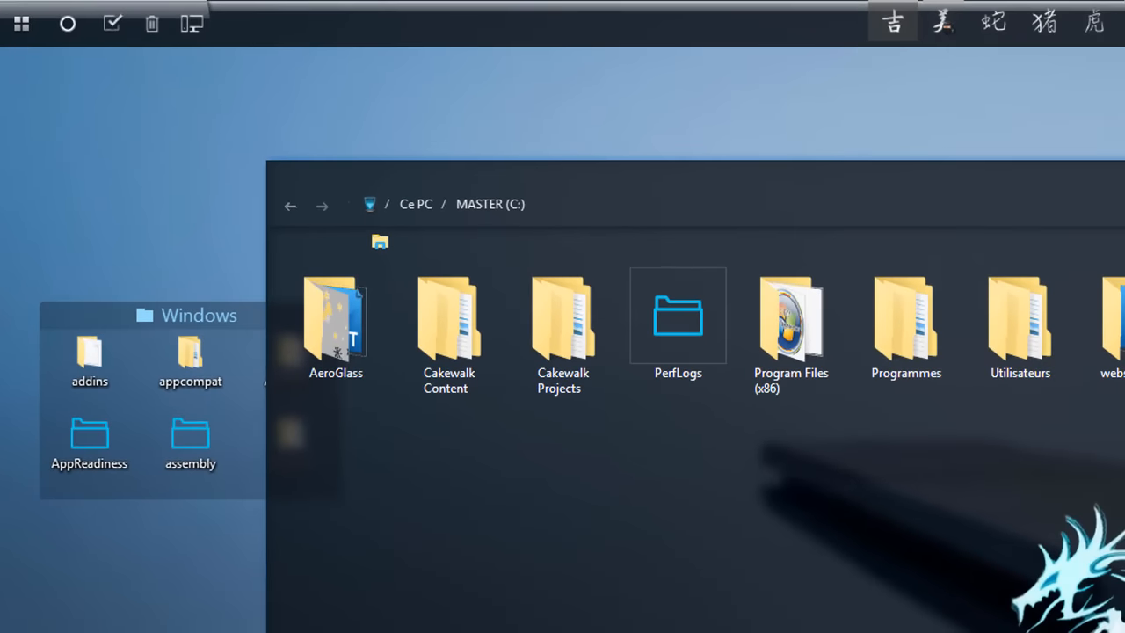
pyautogui.click(1123, 180)
pyautogui.moveTo(225, 331)
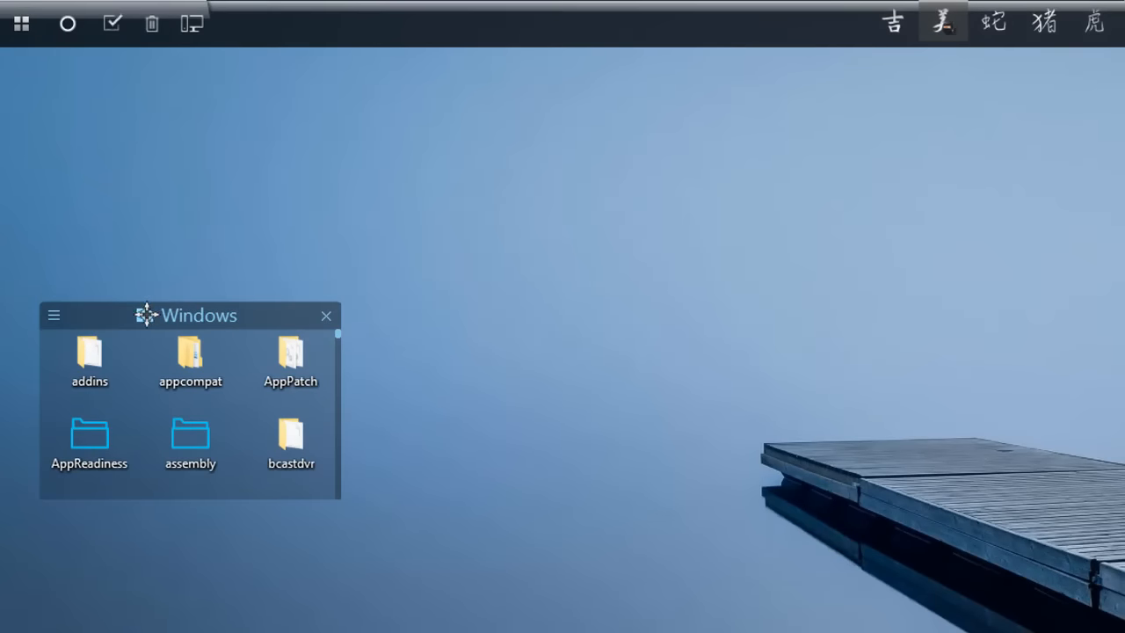
pyautogui.moveTo(146, 315); pyautogui.dragTo(917, 238)
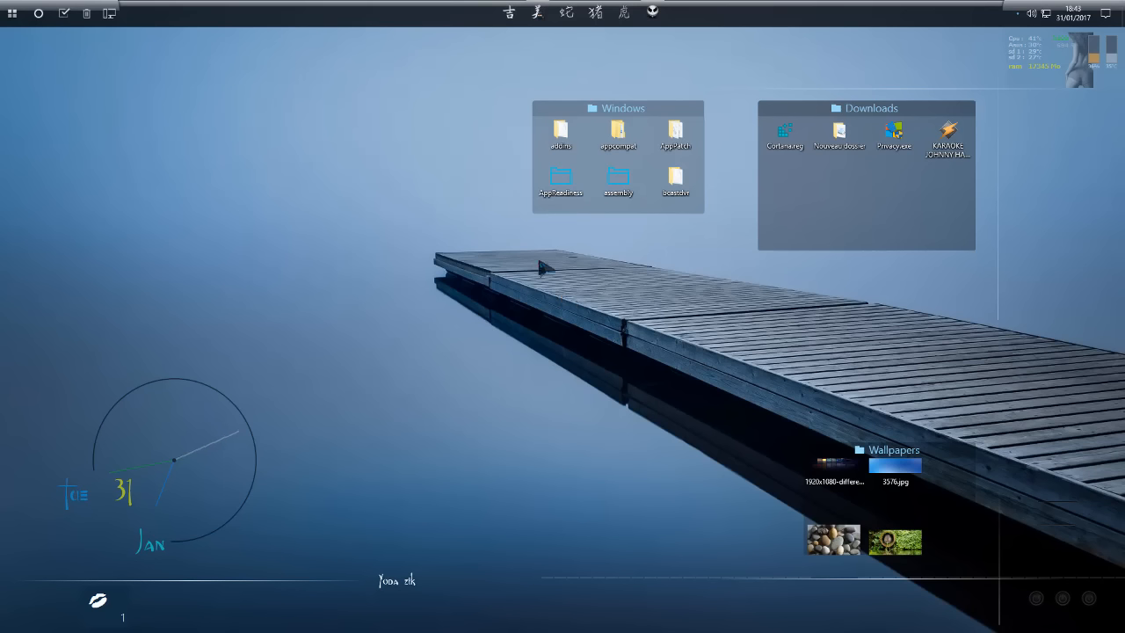
# Step: Hide and show all the fences, and browse through the contents of the Windows folder portal
pyautogui.doubleClick(387, 216)
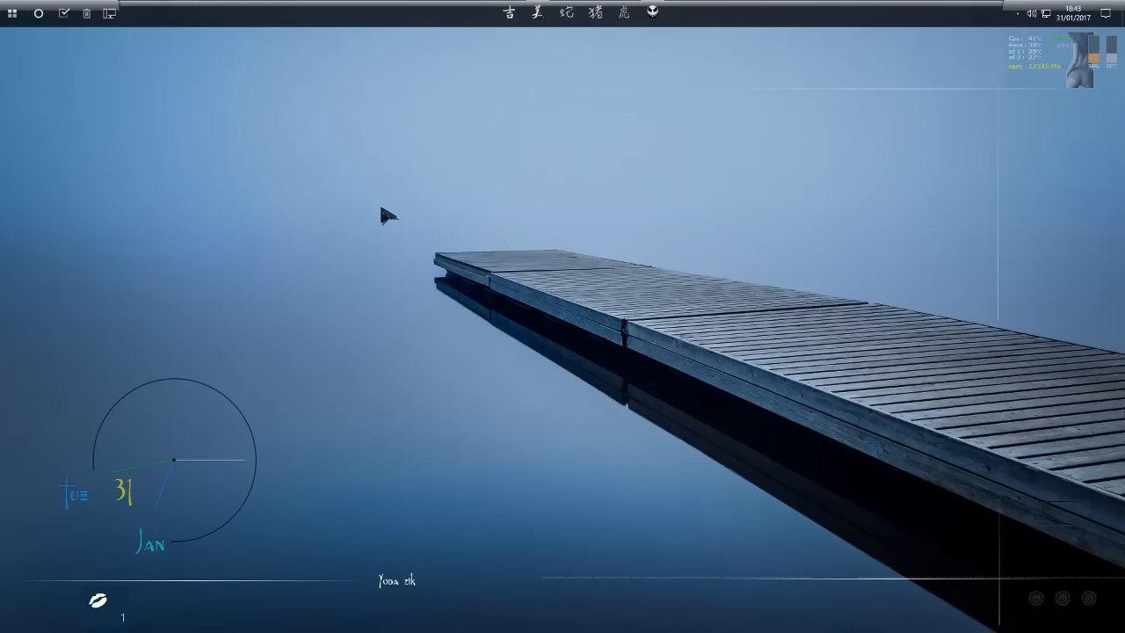
pyautogui.doubleClick(440, 176)
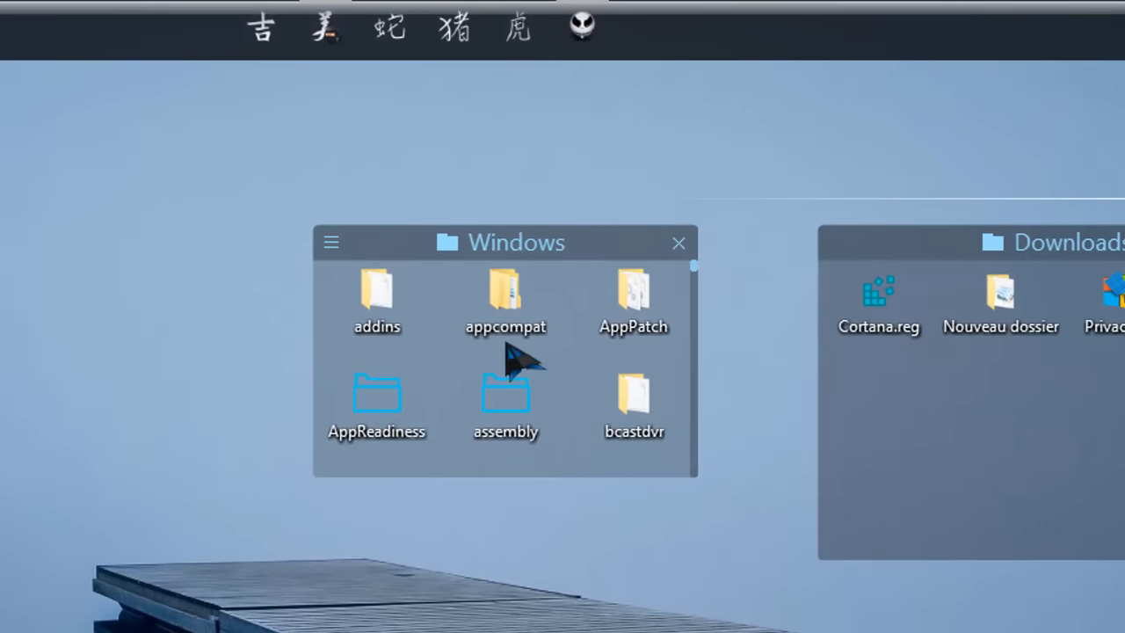
pyautogui.scroll(-5, 553, 364)
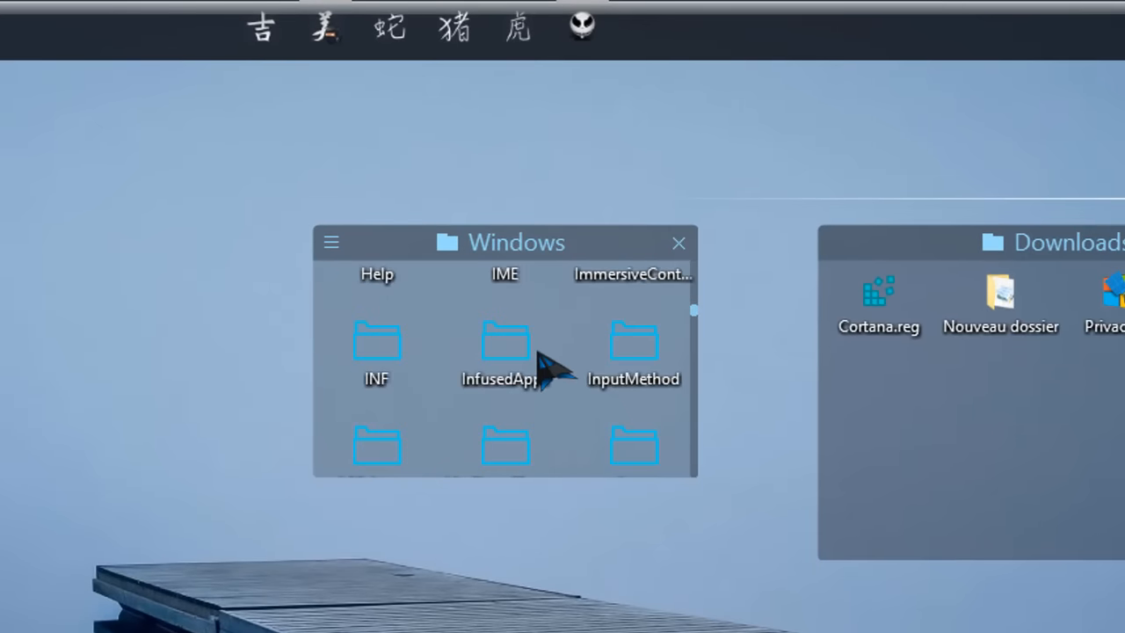
pyautogui.scroll(-20, 538, 354)
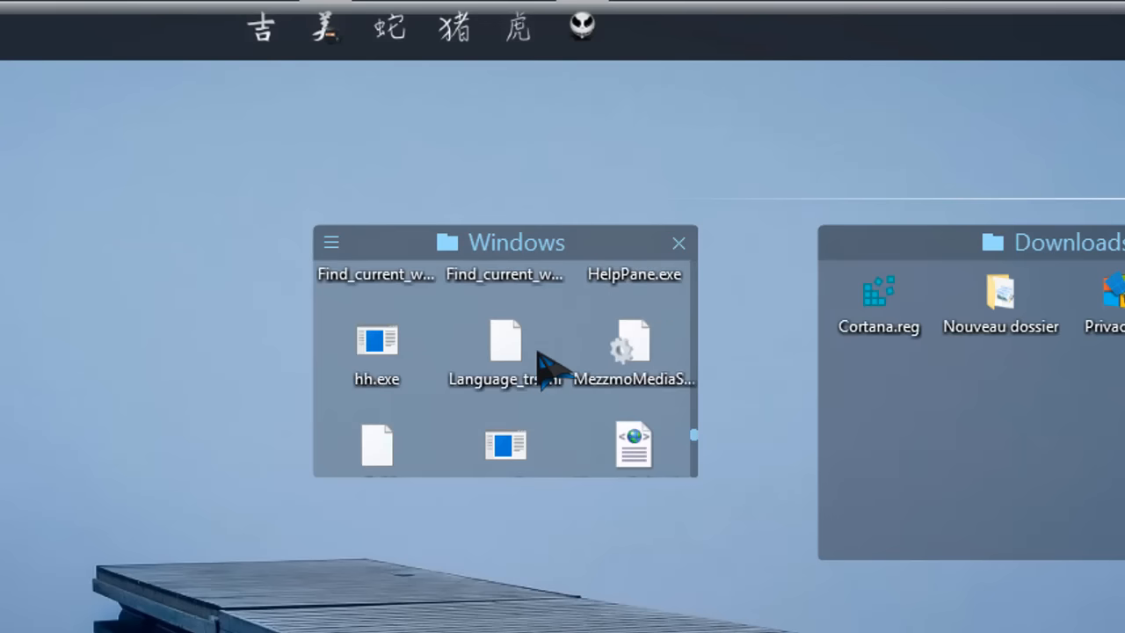
pyautogui.scroll(3, 538, 353)
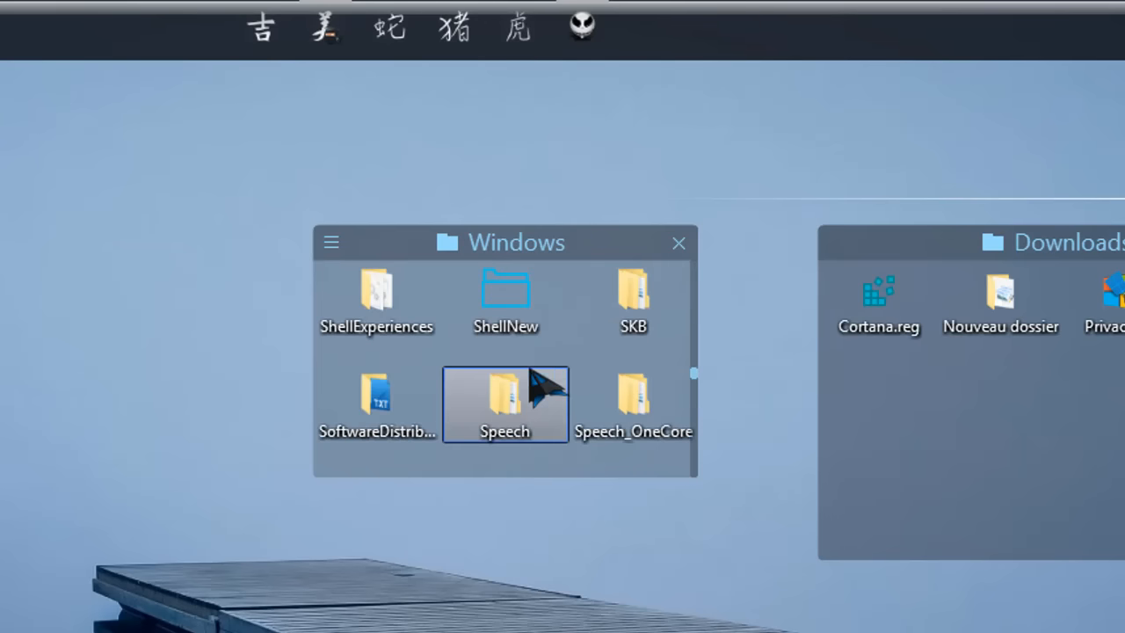
# Step: Dismiss the ShellNew folder's options and enlarge the Windows folder portal to eight icon columns by five rows
pyautogui.rightClick(504, 309)
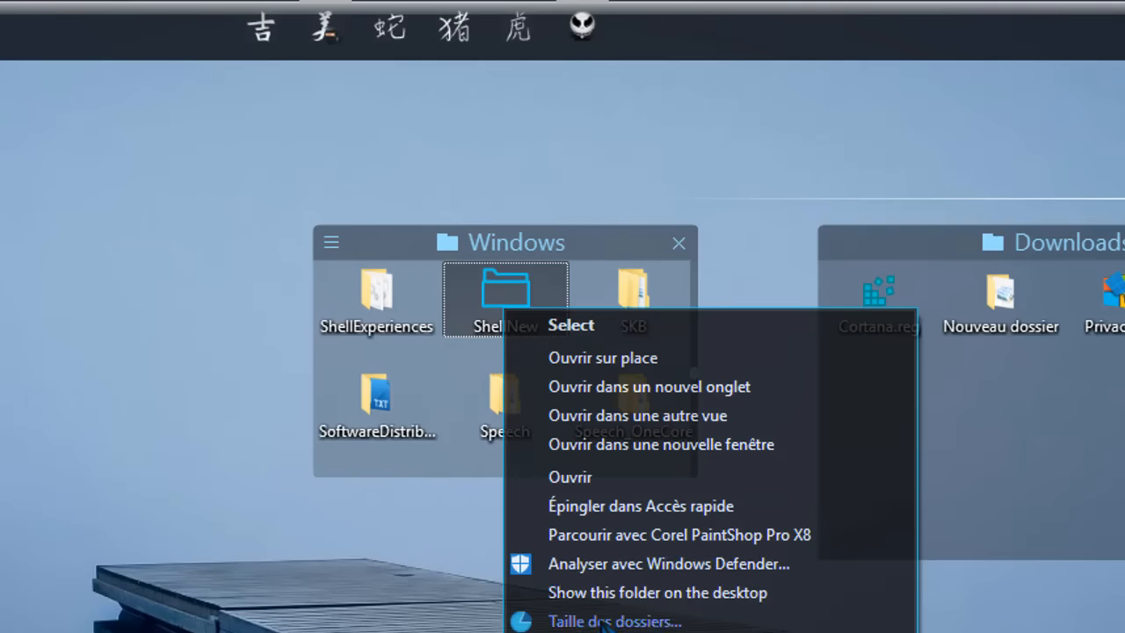
pyautogui.click(400, 321)
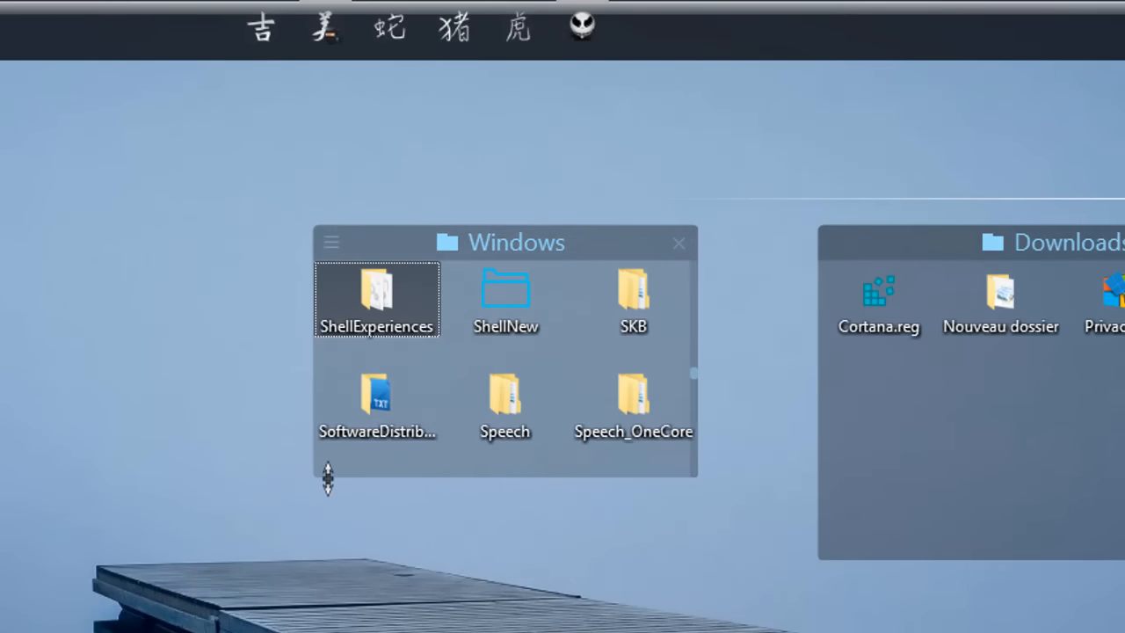
pyautogui.moveTo(314, 480); pyautogui.dragTo(36, 567)
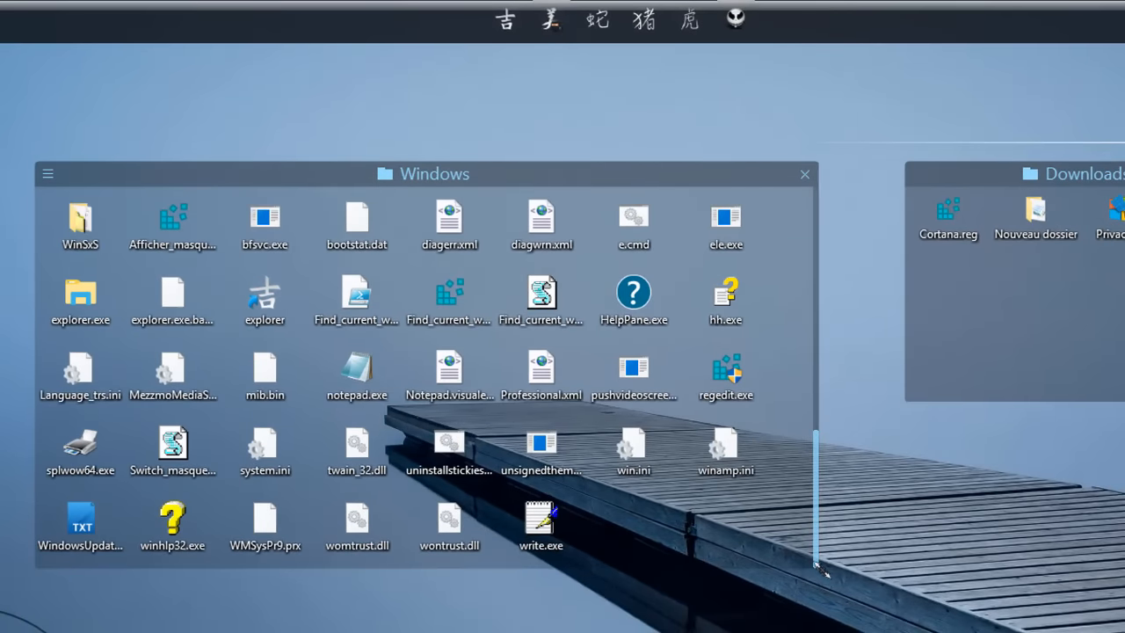
# Step: Browse into the AppPatch folder and back within the Windows portal, and move the portal farther away from the Downloads fence
pyautogui.scroll(10, 771, 460)
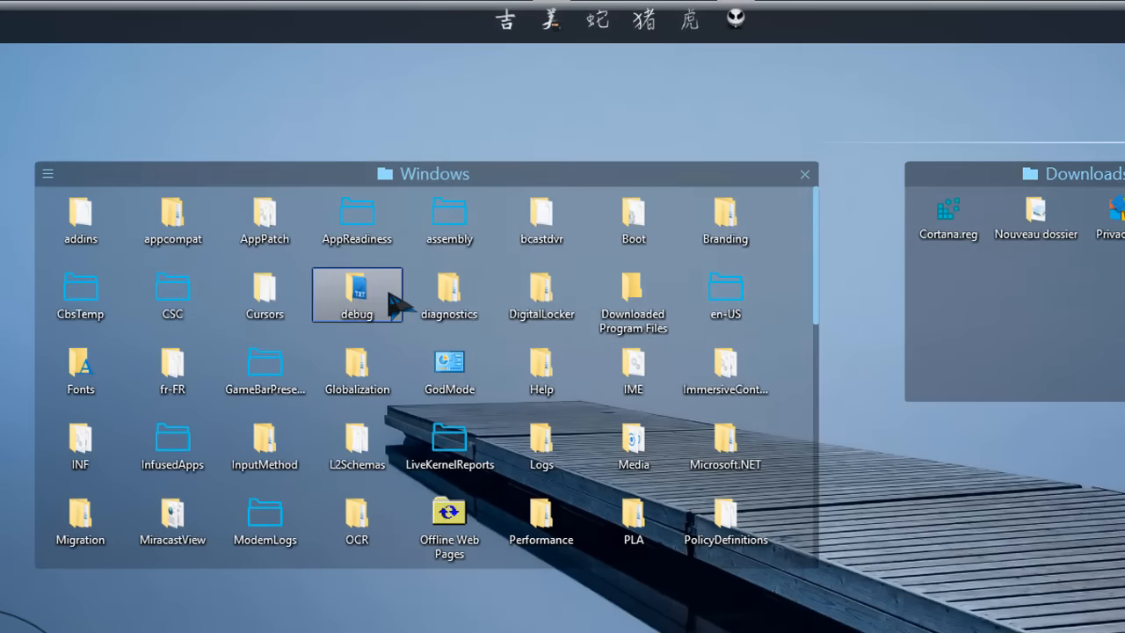
pyautogui.doubleClick(266, 216)
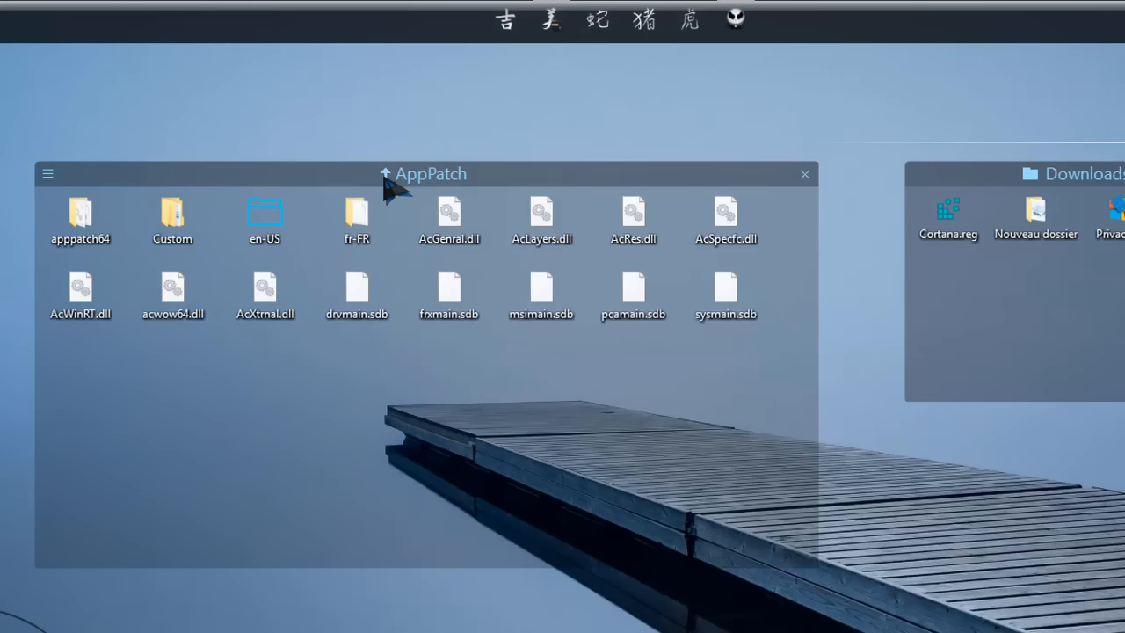
pyautogui.click(385, 174)
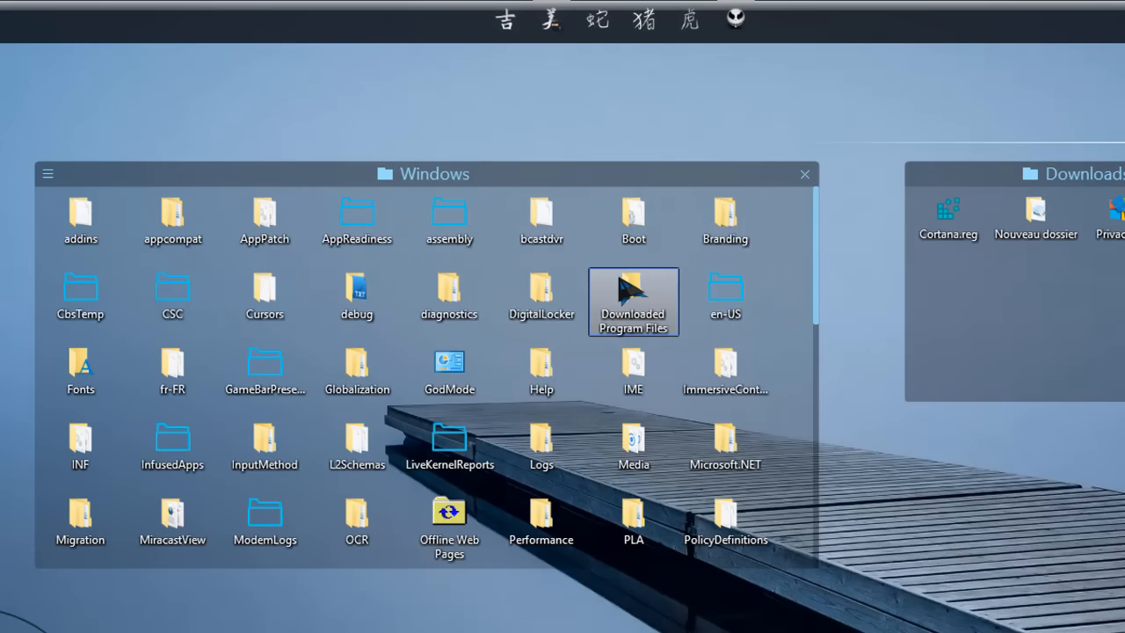
pyautogui.scroll(-3, 457, 301)
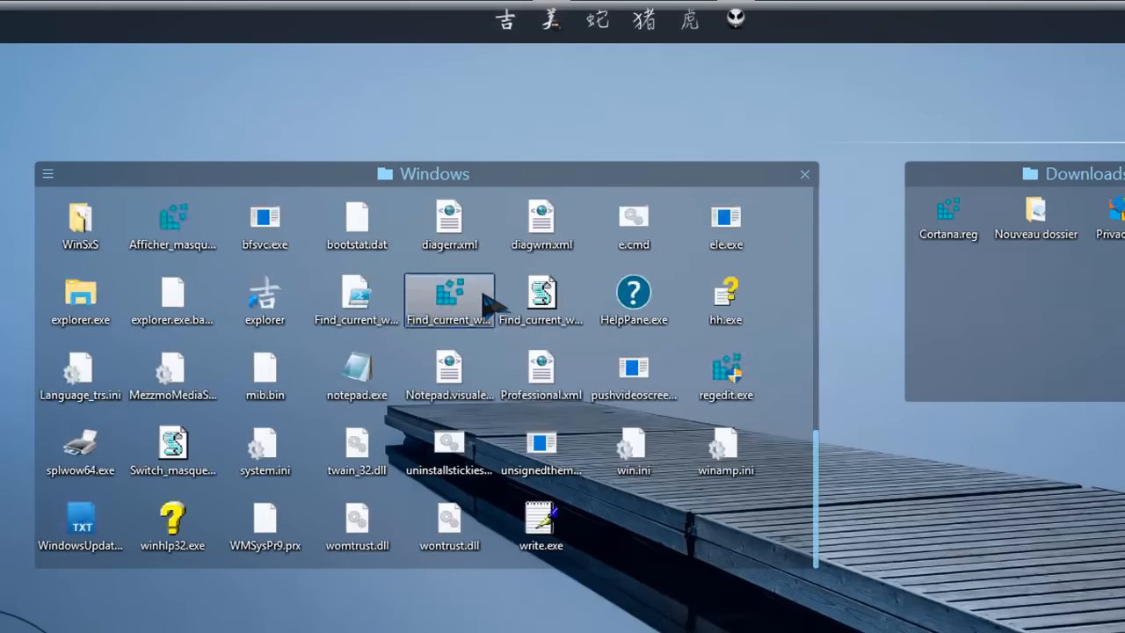
pyautogui.scroll(10, 527, 294)
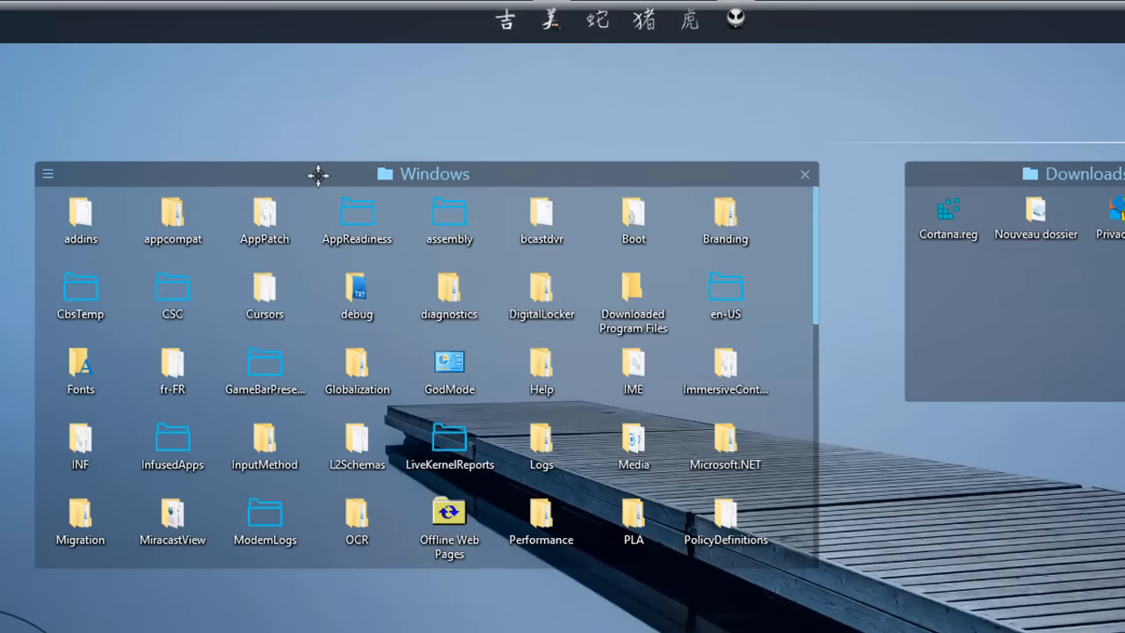
pyautogui.moveTo(318, 175); pyautogui.dragTo(135, 173)
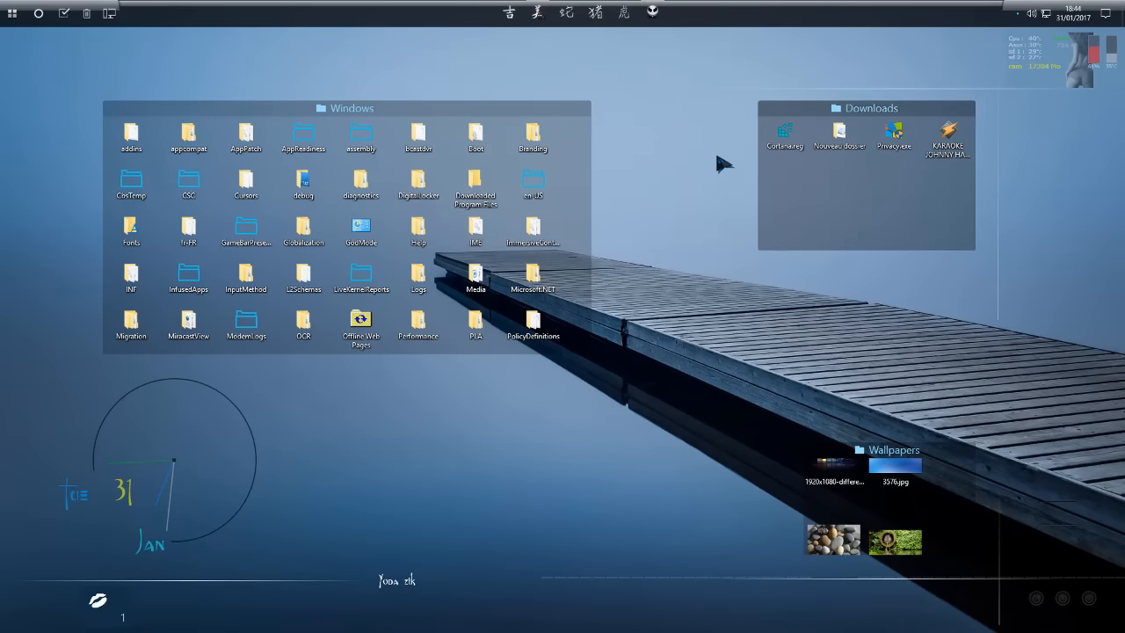
# Step: Hide all the fences on the desktop and show them again
pyautogui.doubleClick(706, 150)
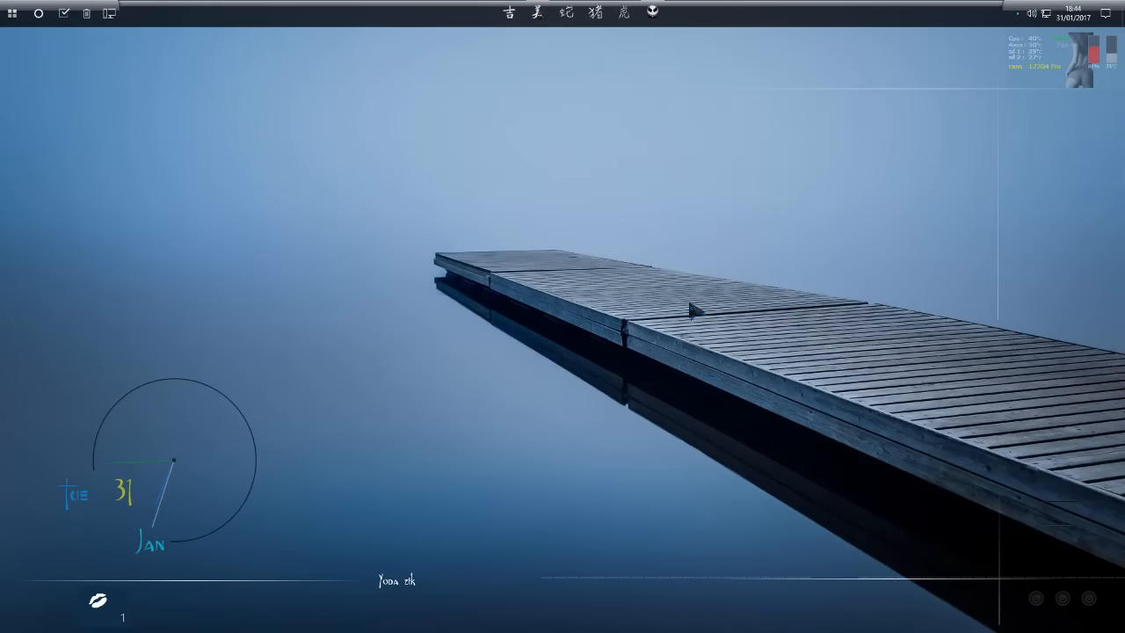
pyautogui.rightClick(576, 133)
pyautogui.click(498, 225)
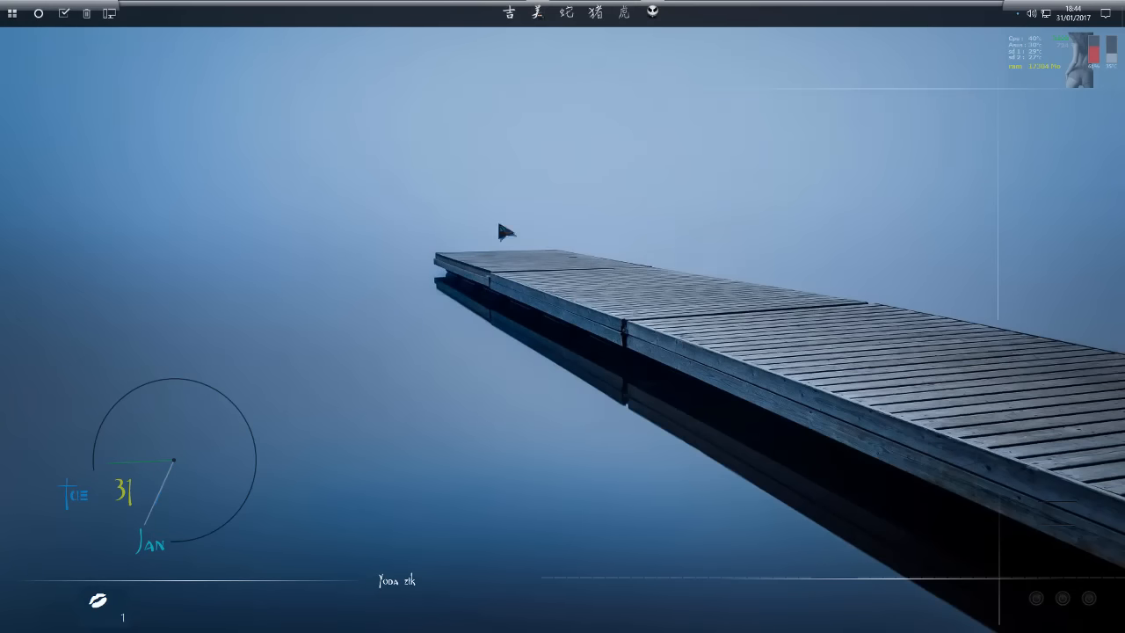
pyautogui.doubleClick(686, 178)
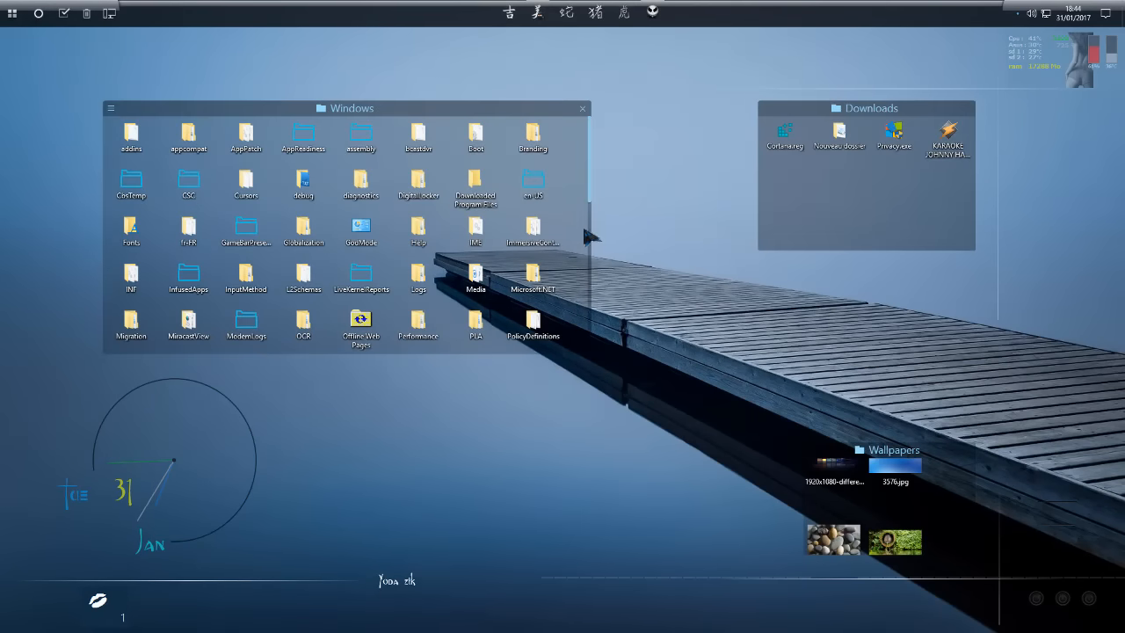
# Step: Open the Fences color and appearance settings and reposition the window so the Downloads fence is uncovered
pyautogui.rightClick(653, 68)
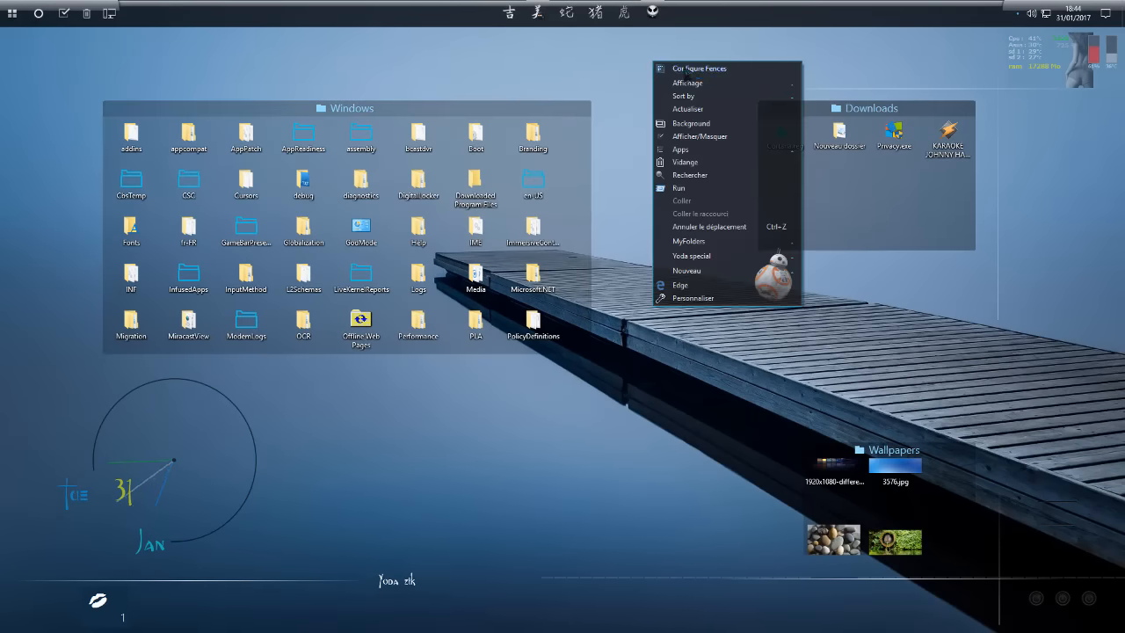
pyautogui.click(728, 70)
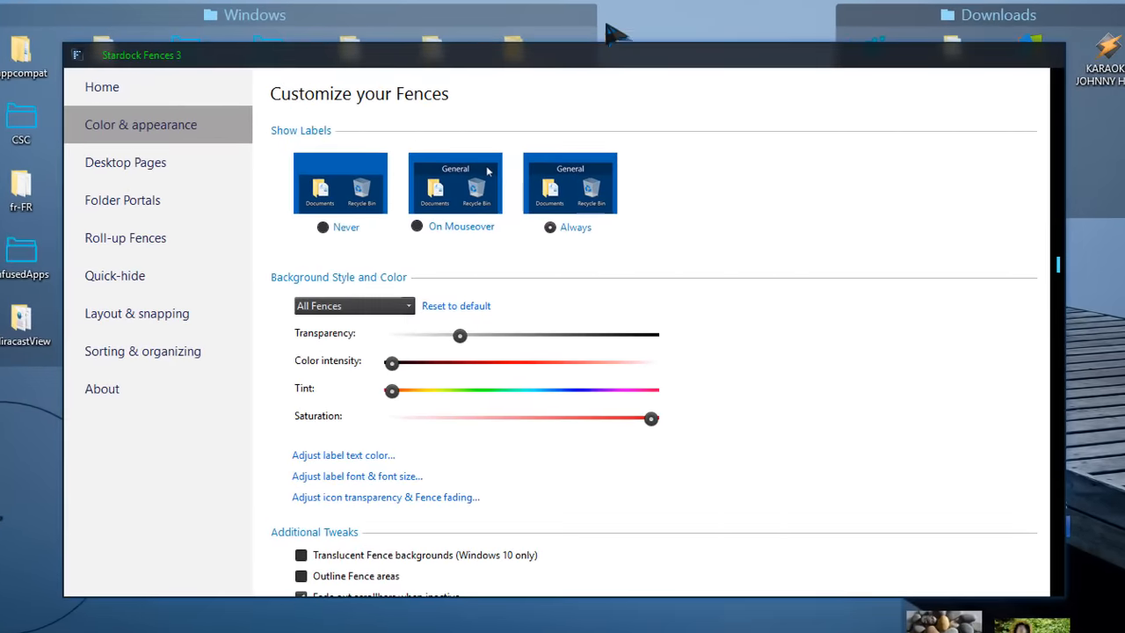
pyautogui.moveTo(607, 56); pyautogui.dragTo(608, 4)
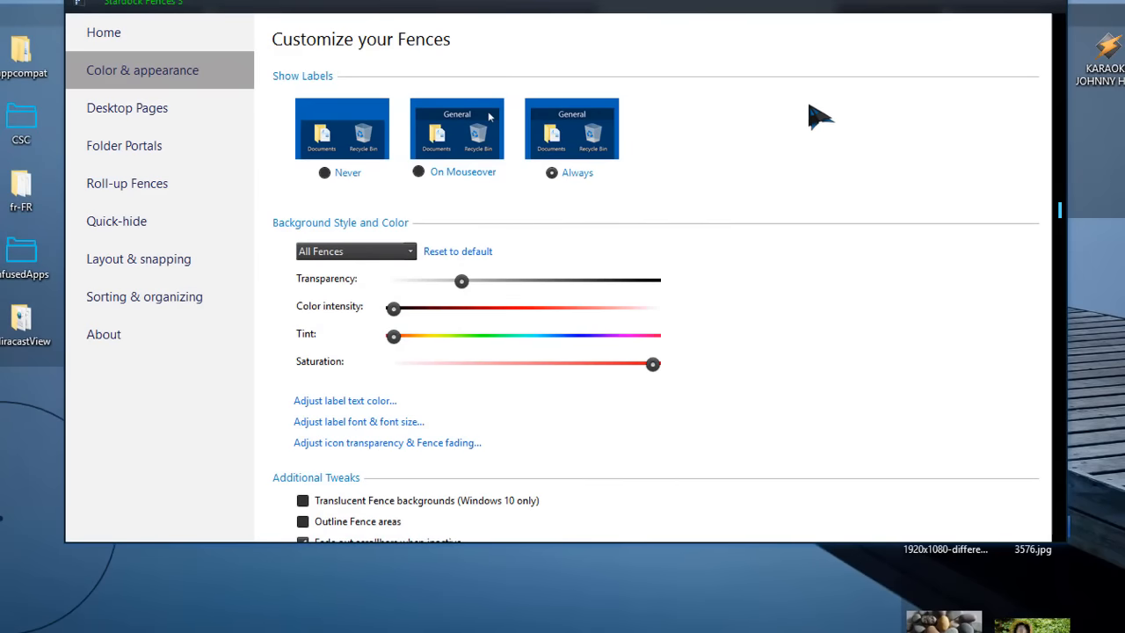
pyautogui.moveTo(665, 11); pyautogui.dragTo(757, 72)
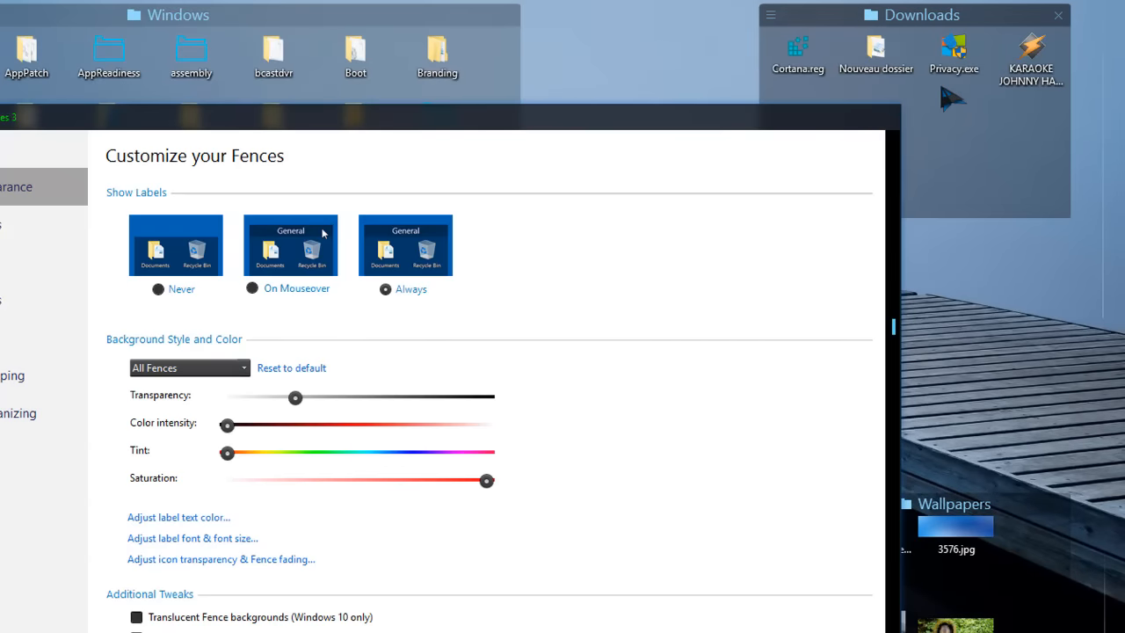
# Step: Check which fences can be styled individually, and try All Fences' background at its darkest and at a light transparency level
pyautogui.click(234, 368)
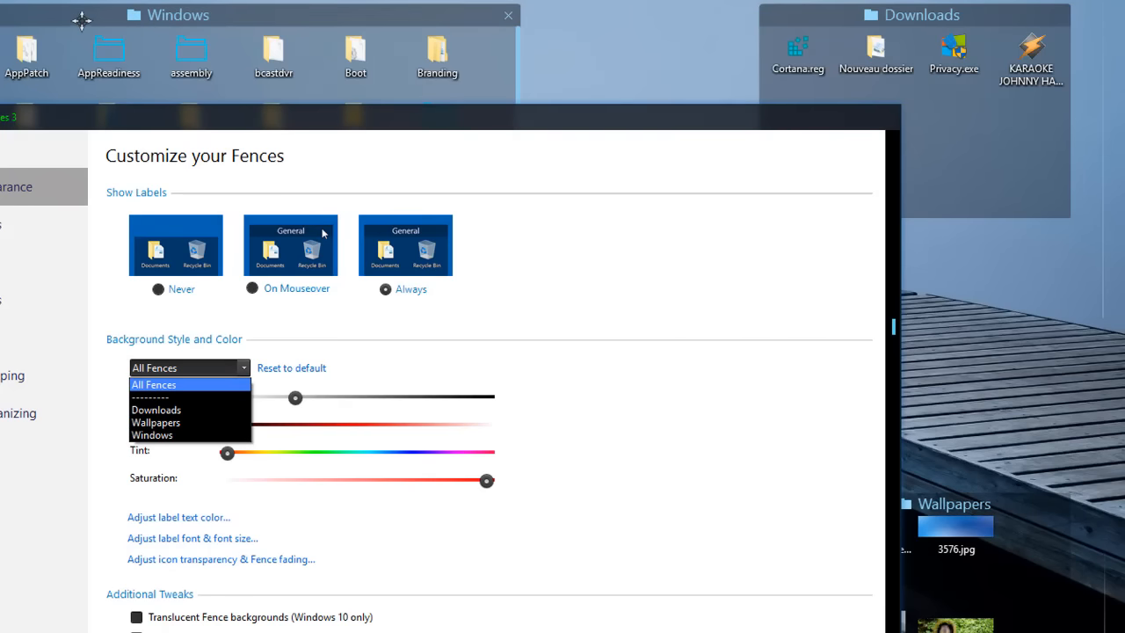
pyautogui.click(774, 297)
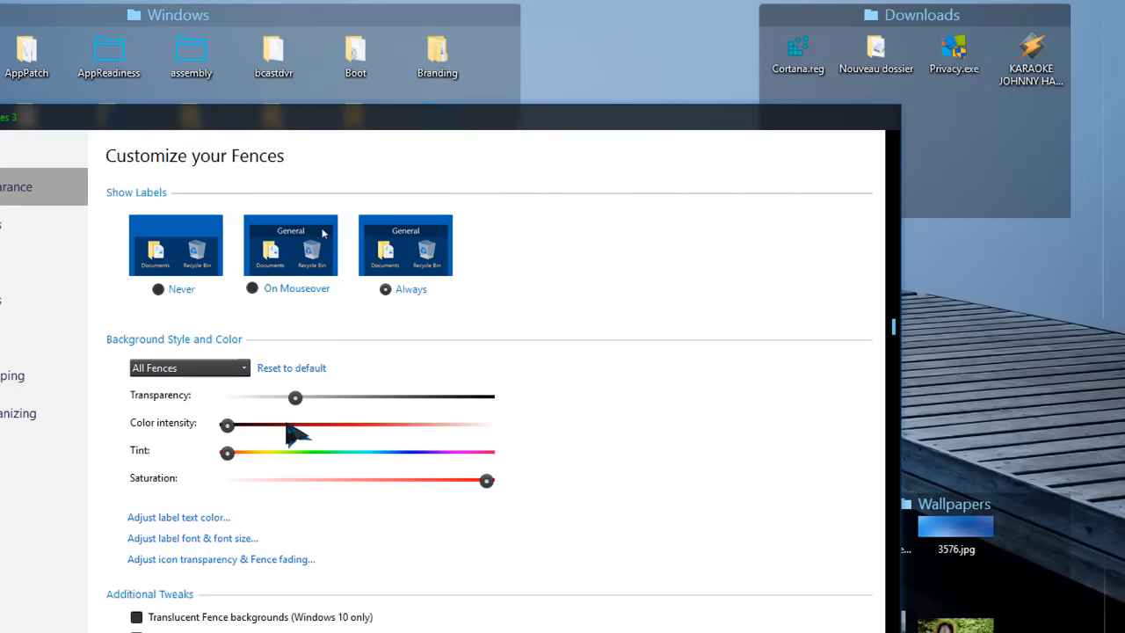
pyautogui.moveTo(297, 400); pyautogui.dragTo(524, 403)
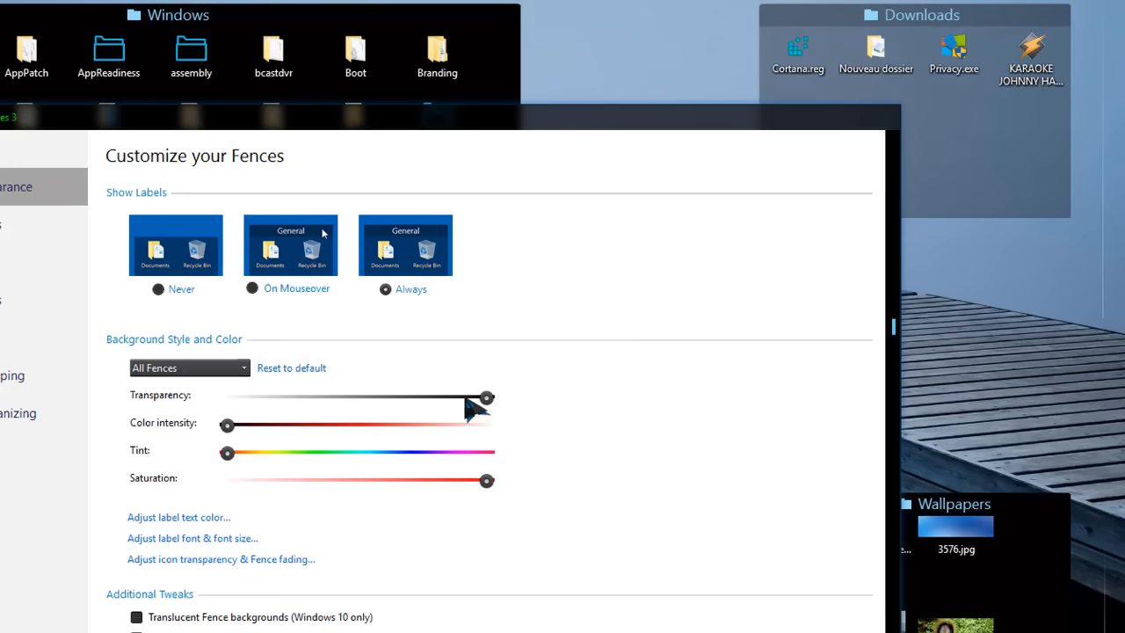
pyautogui.moveTo(487, 399); pyautogui.dragTo(262, 407)
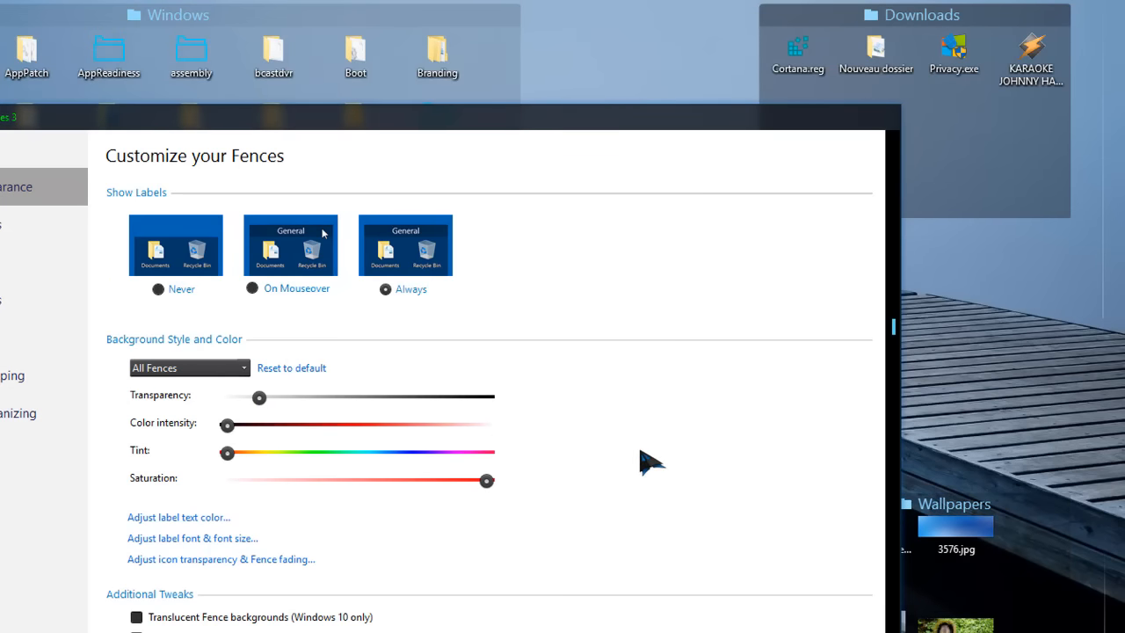
# Step: Enable Translucent Fence backgrounds and set the transparency slider for All Fences to about a third of its range
pyautogui.scroll(-2, 651, 462)
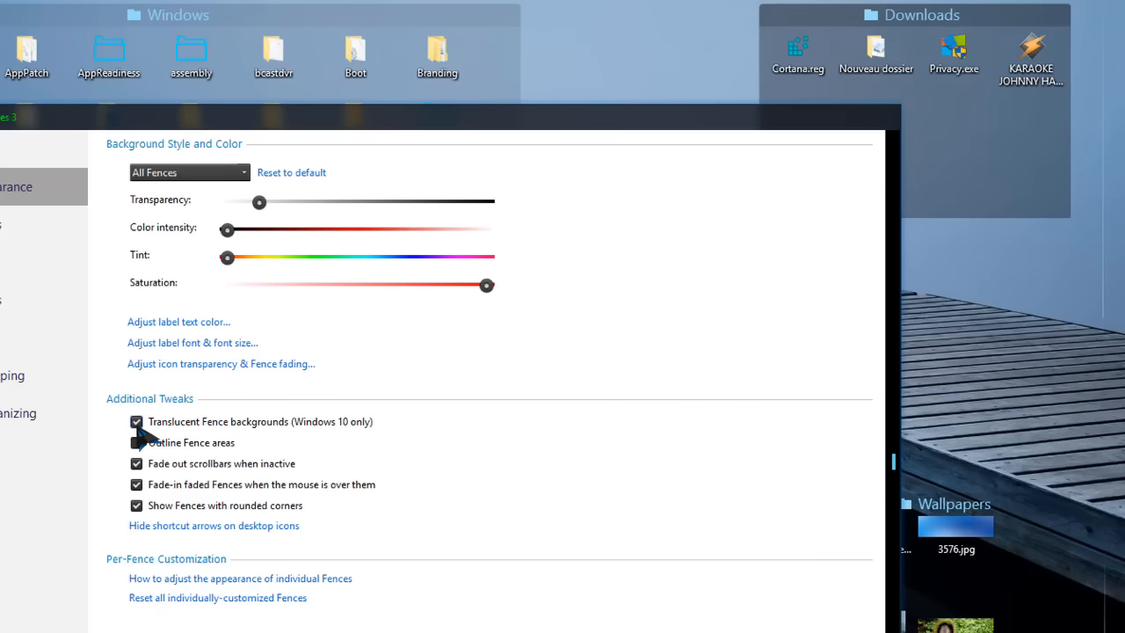
pyautogui.click(138, 442)
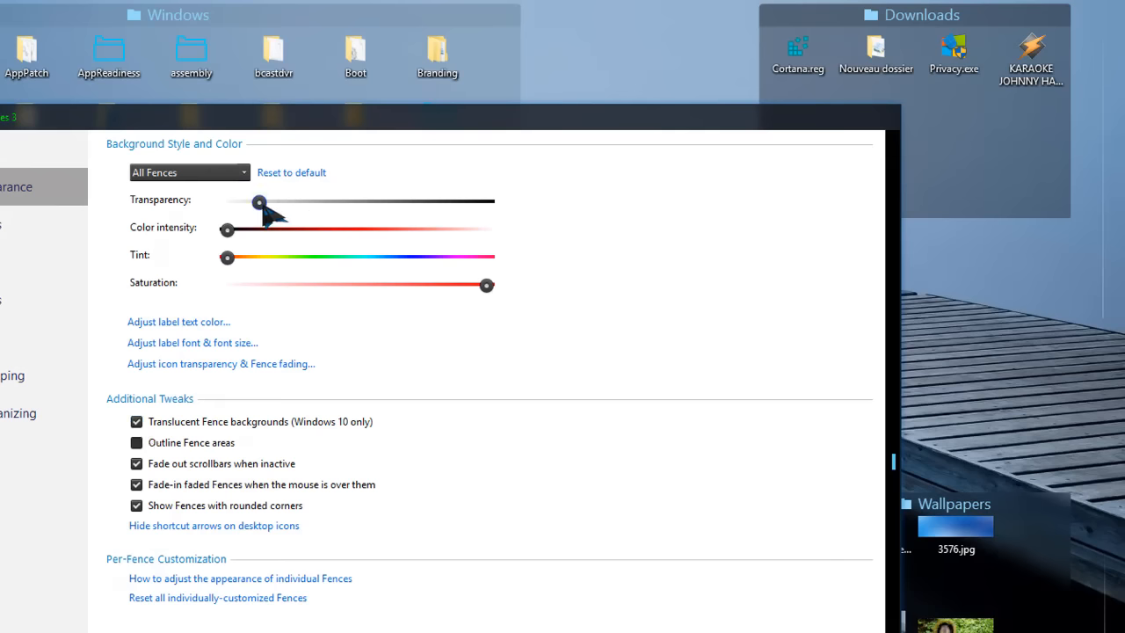
pyautogui.moveTo(262, 208); pyautogui.dragTo(323, 207)
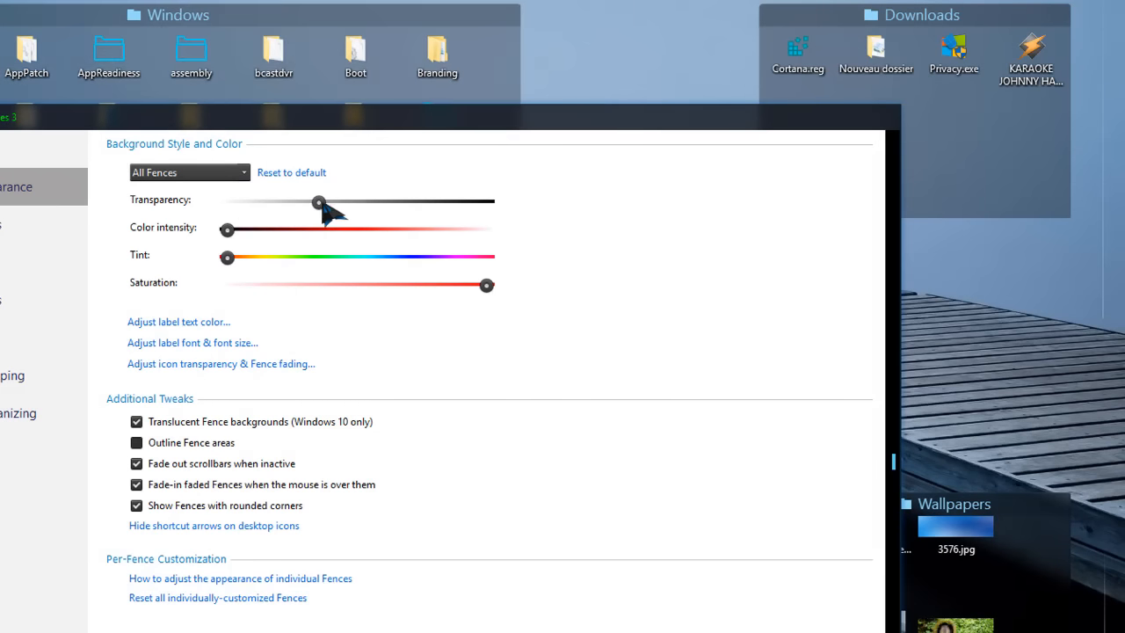
pyautogui.moveTo(542, 123); pyautogui.dragTo(689, 452)
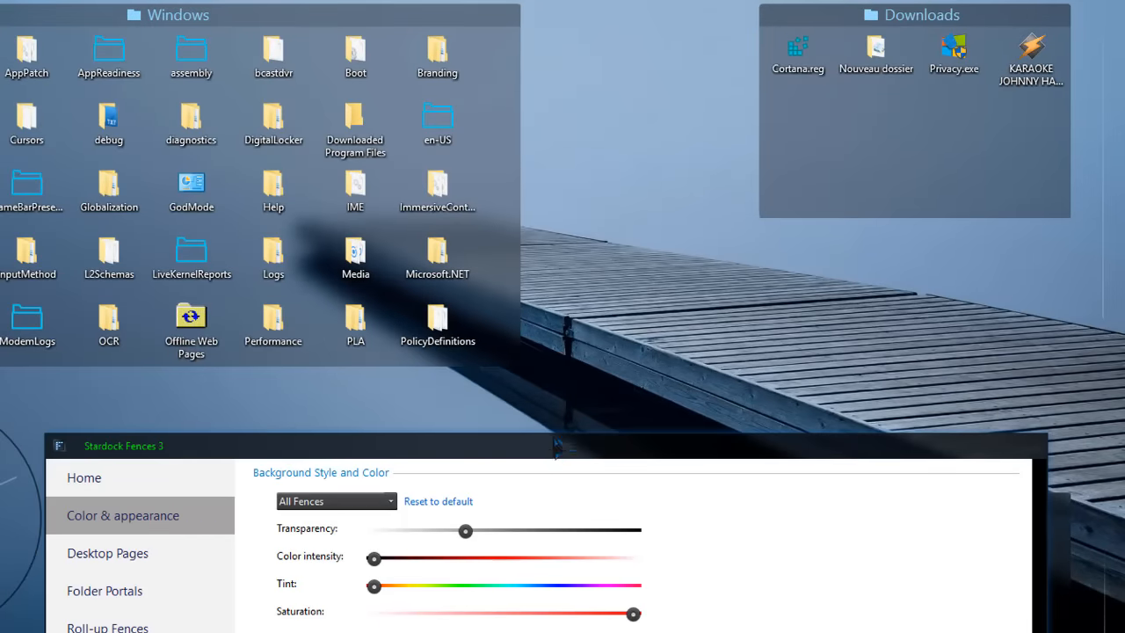
pyautogui.moveTo(557, 449); pyautogui.dragTo(486, 81)
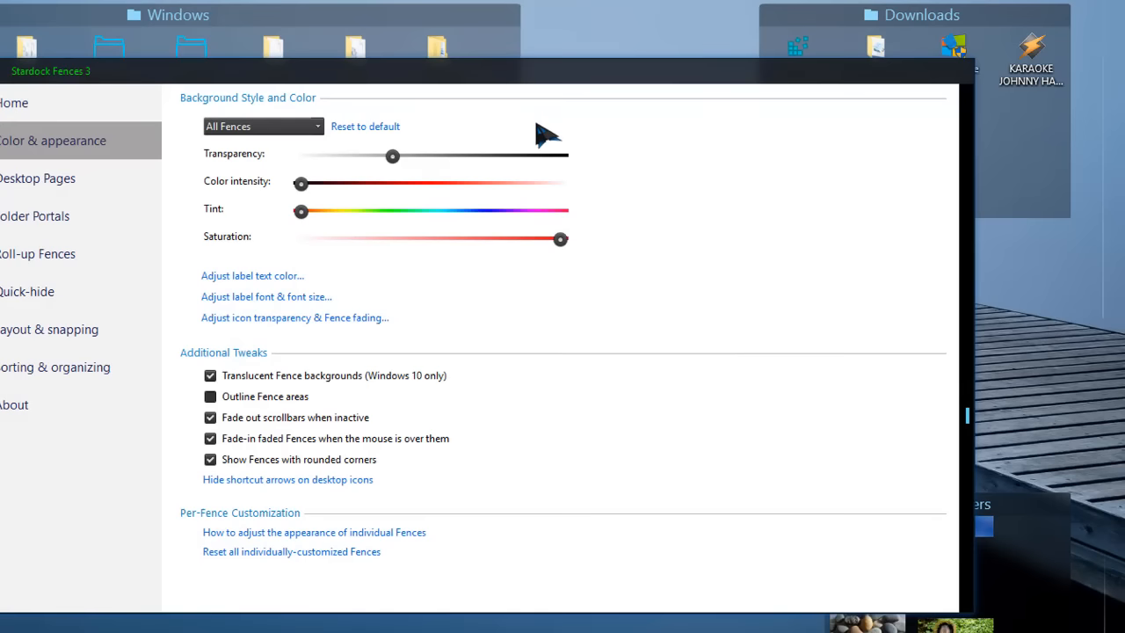
pyautogui.moveTo(597, 82); pyautogui.dragTo(649, 87)
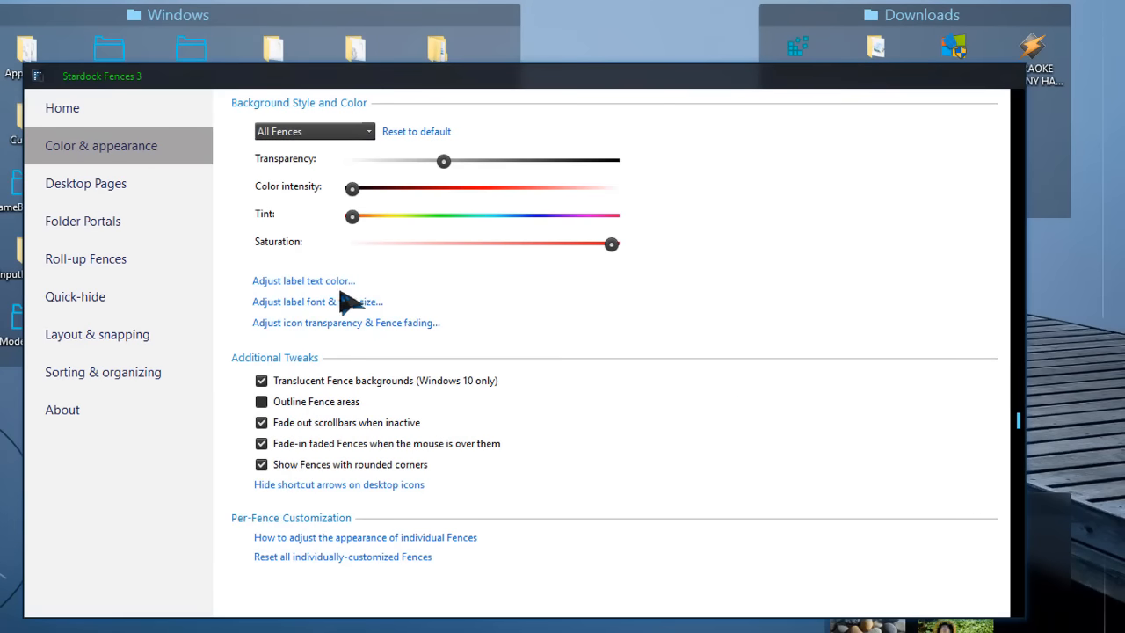
# Step: Review the Desktop Pages settings, including the page-switching options, and minimize the settings window
pyautogui.click(98, 191)
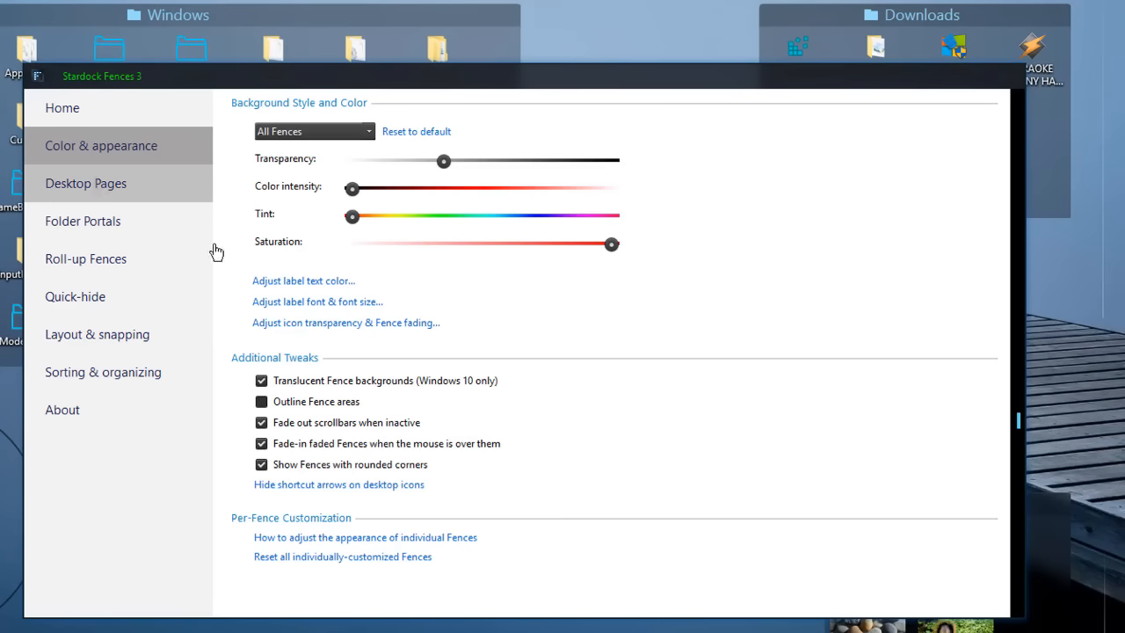
pyautogui.click(927, 77)
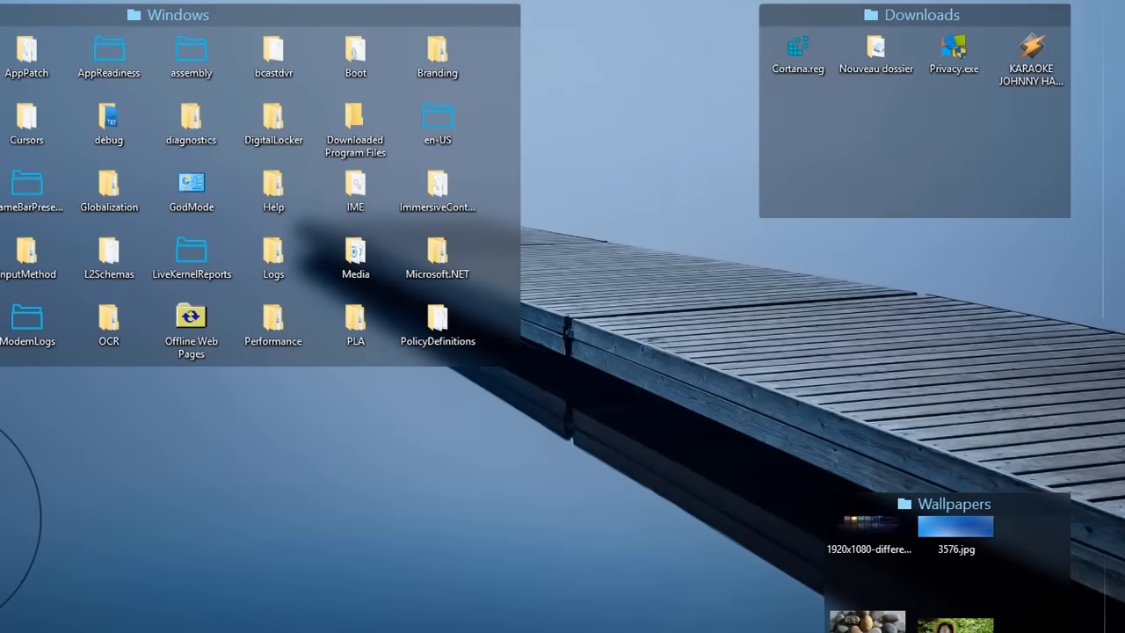
pyautogui.hotkey('alt', 'Tab')
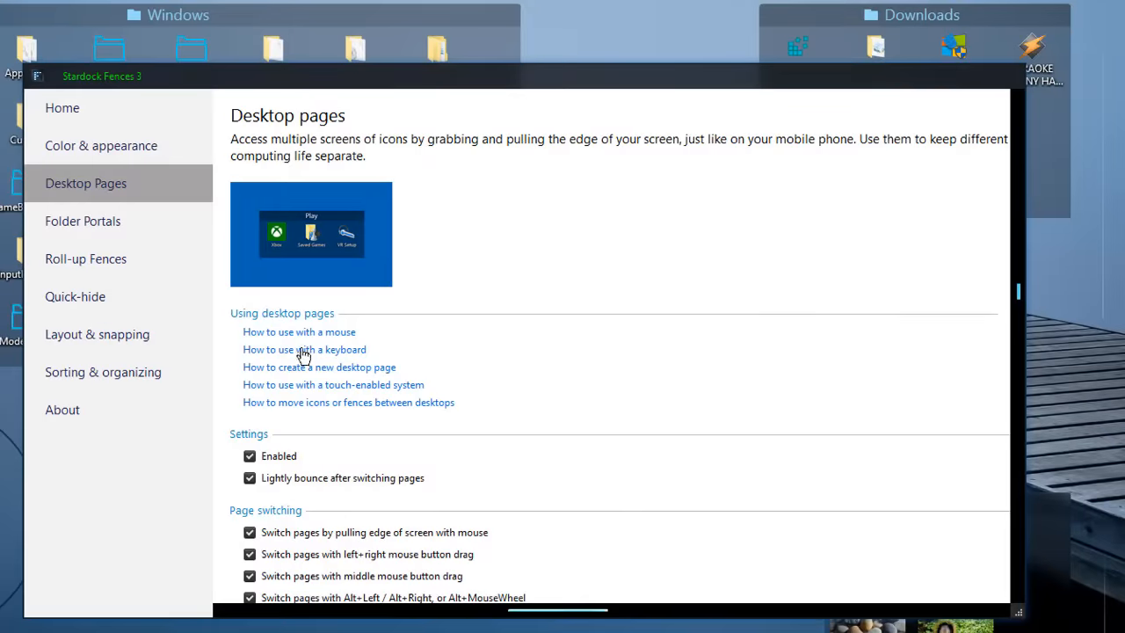
pyautogui.scroll(-3, 668, 450)
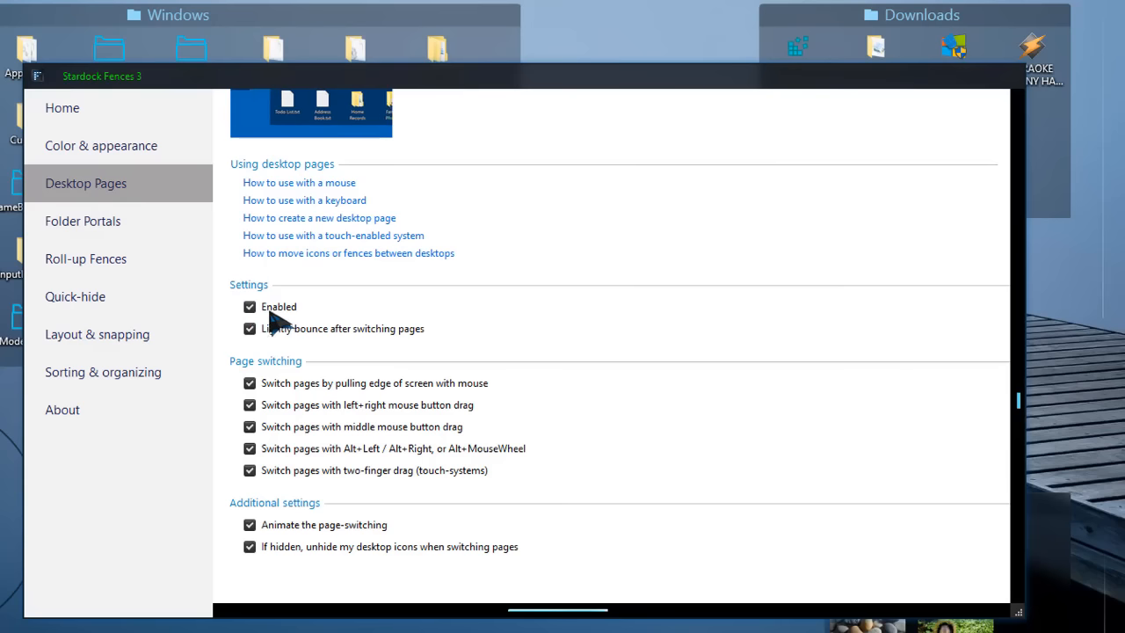
pyautogui.scroll(3, 261, 291)
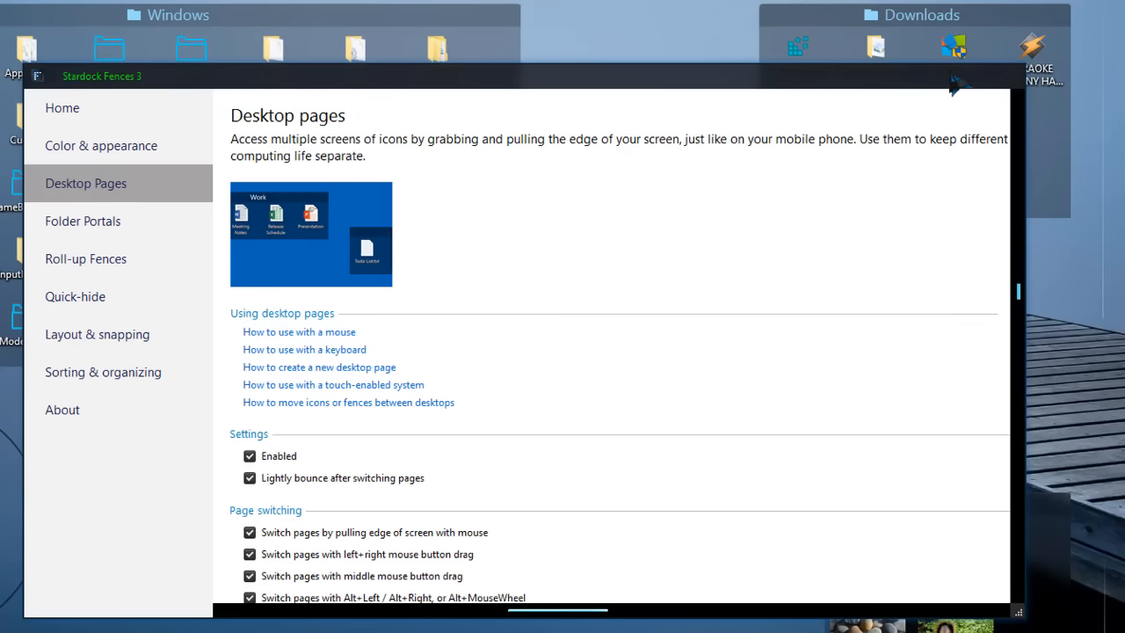
pyautogui.click(921, 80)
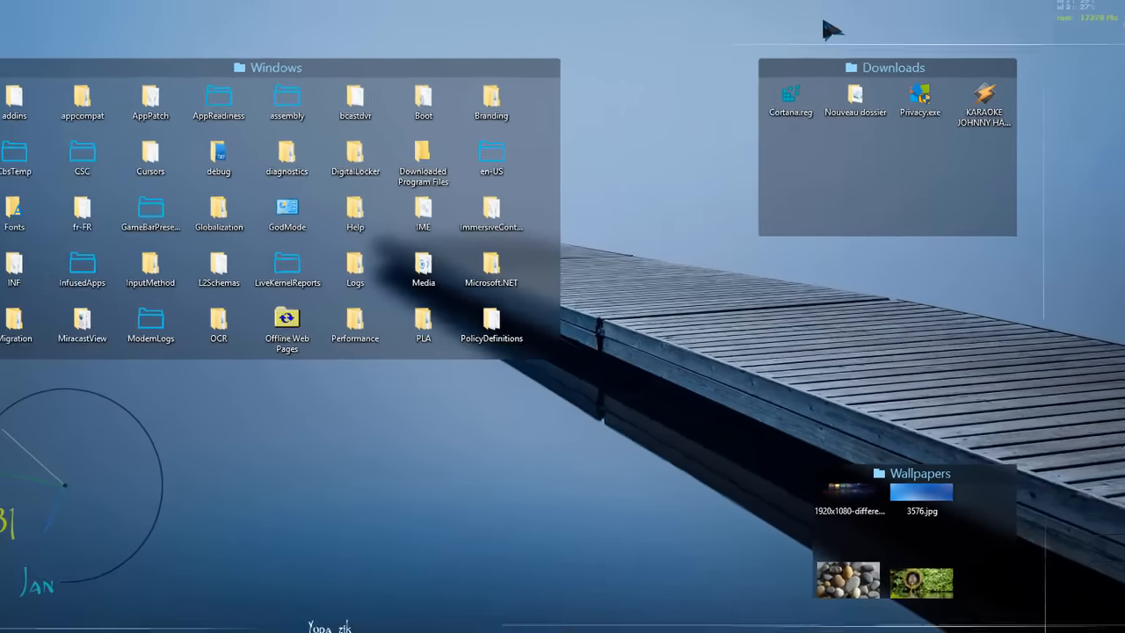
# Step: Try to switch to another desktop page by pulling the empty desktop sideways
pyautogui.moveTo(822, 25); pyautogui.dragTo(774, 80)
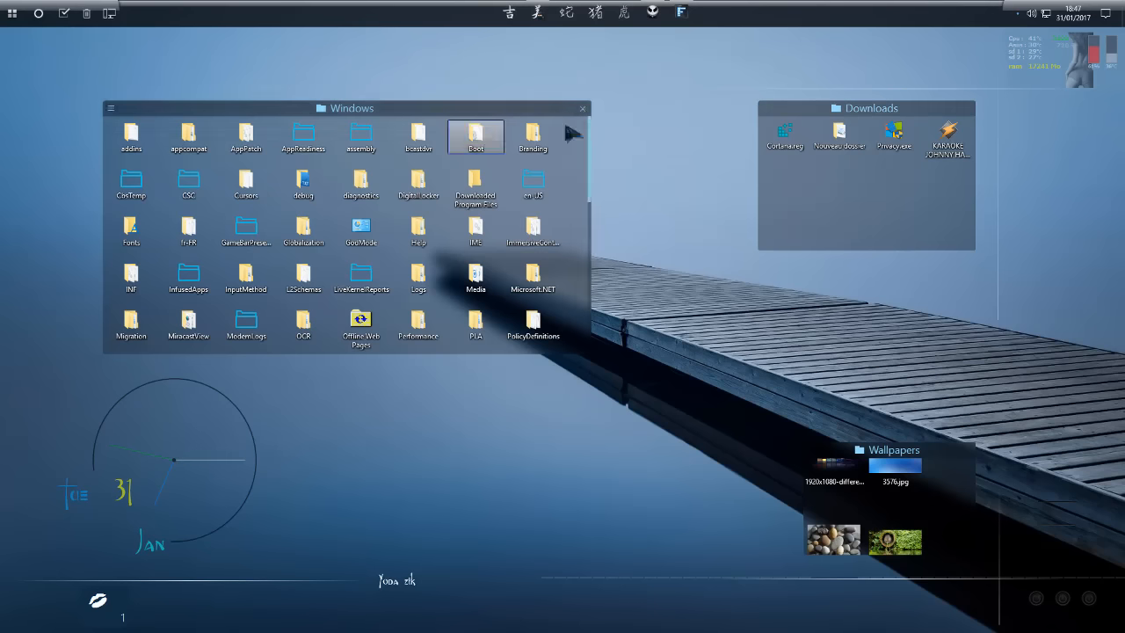
pyautogui.moveTo(802, 85); pyautogui.dragTo(3, 109)
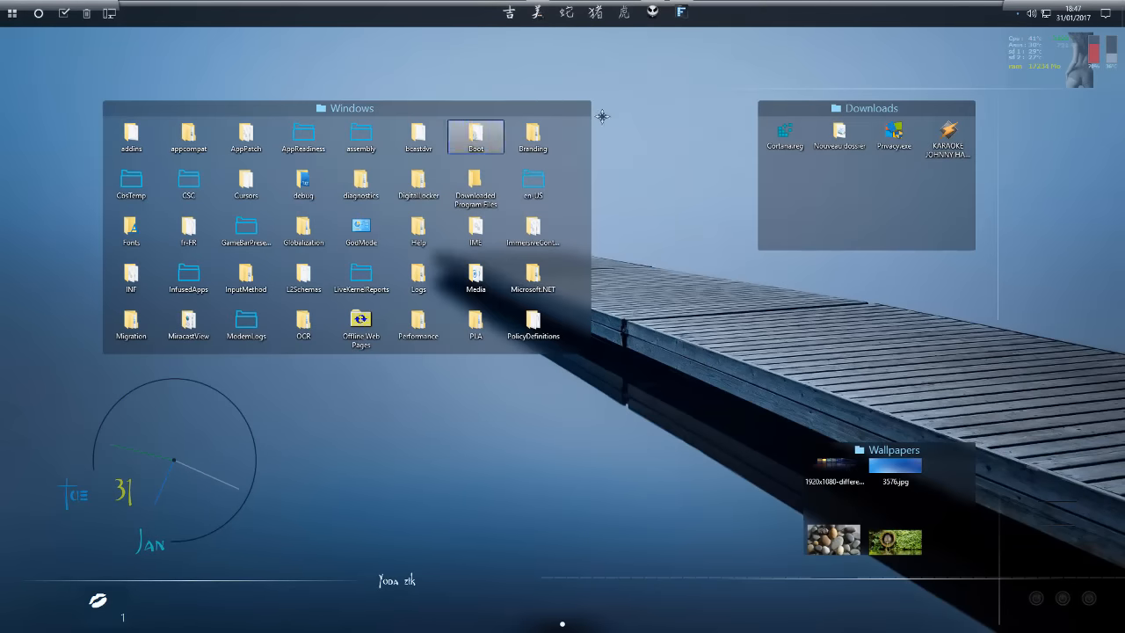
pyautogui.moveTo(753, 70); pyautogui.dragTo(299, 78)
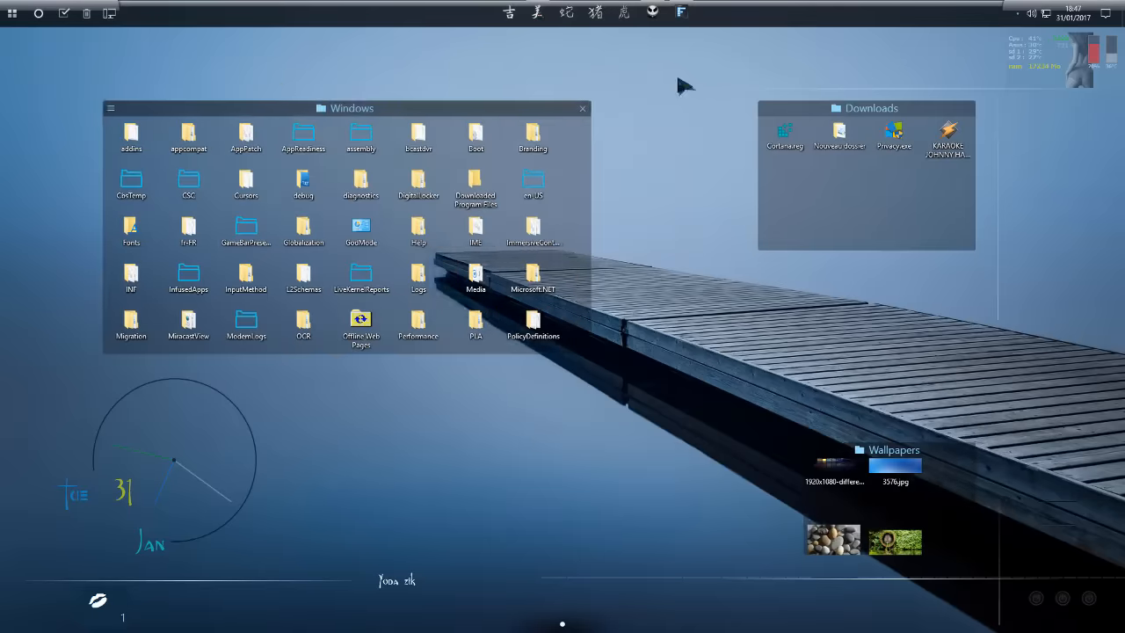
# Step: Try again to reach another desktop page by pulling the desktop in both directions
pyautogui.moveTo(859, 75); pyautogui.dragTo(20, 85)
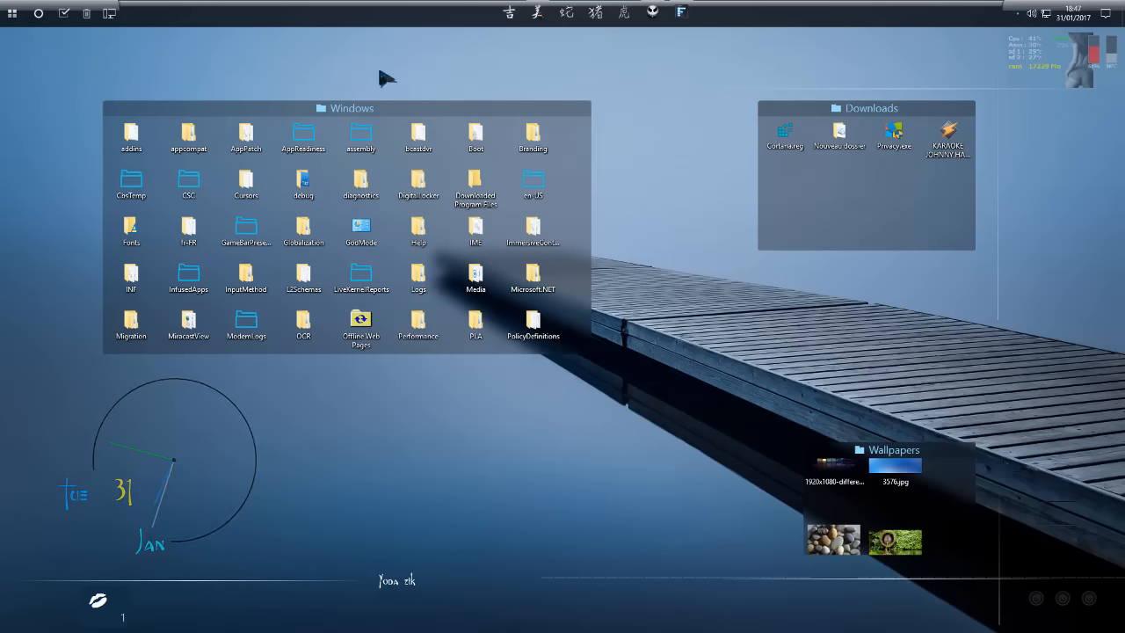
pyautogui.moveTo(686, 77); pyautogui.dragTo(1109, 130)
pyautogui.moveTo(754, 428); pyautogui.dragTo(825, 407)
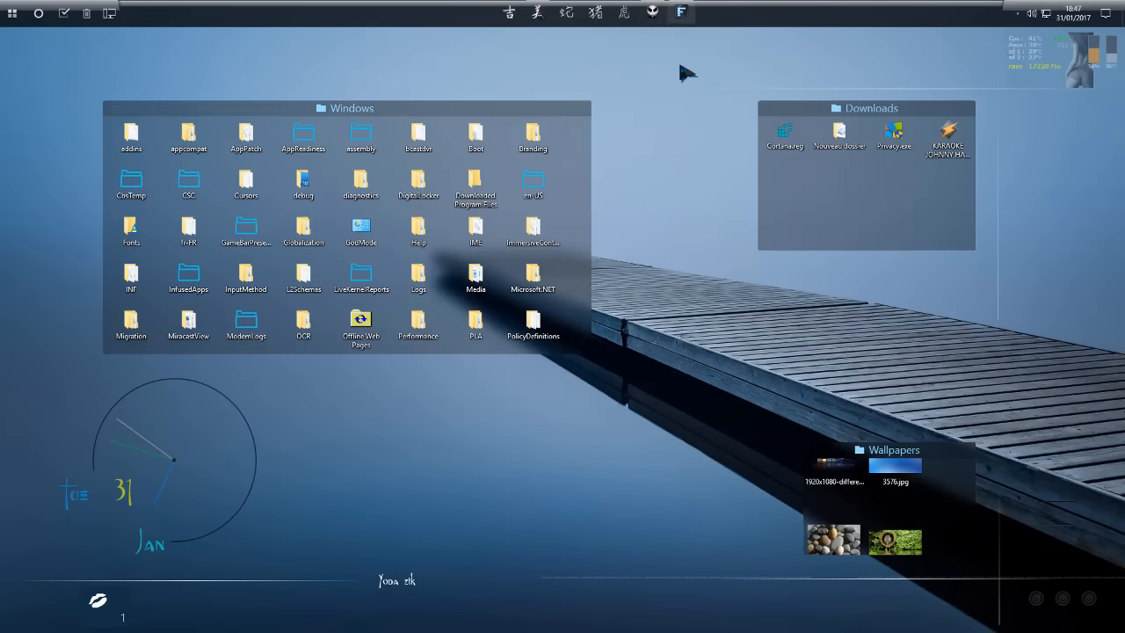
# Step: Review the Folder Portals settings and remove the Windows folder portal from the desktop
pyautogui.click(681, 12)
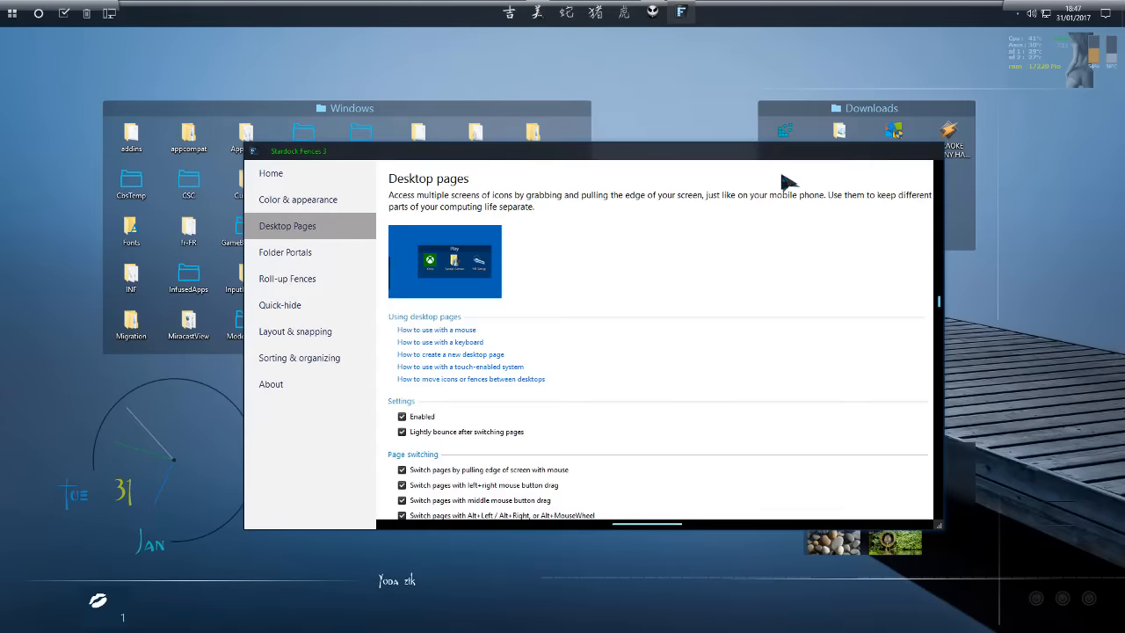
pyautogui.click(352, 252)
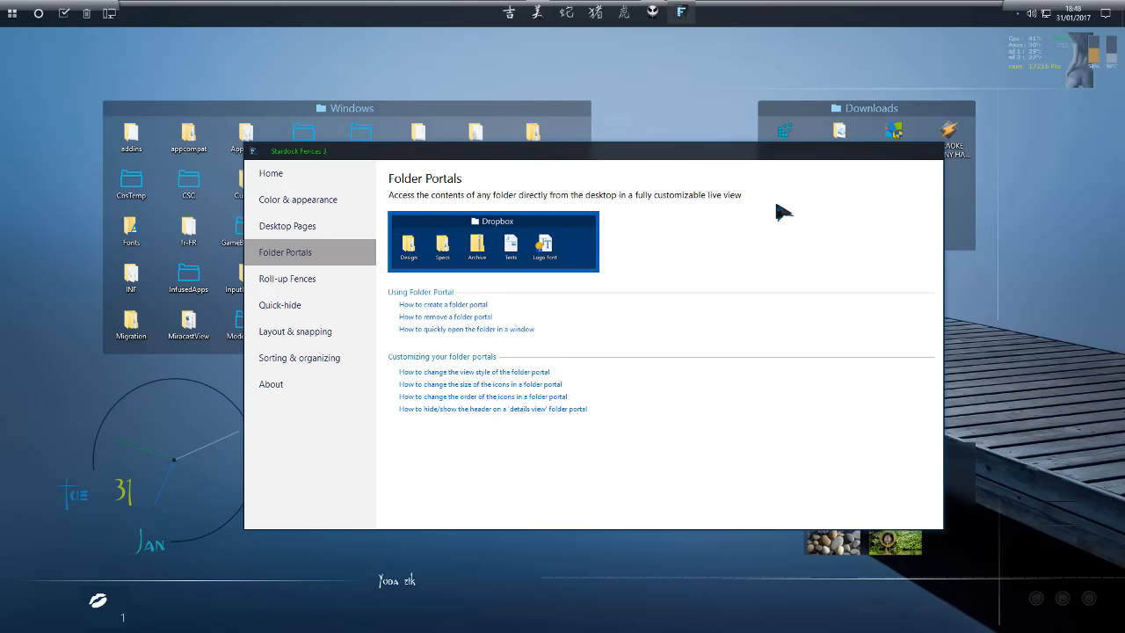
pyautogui.click(872, 153)
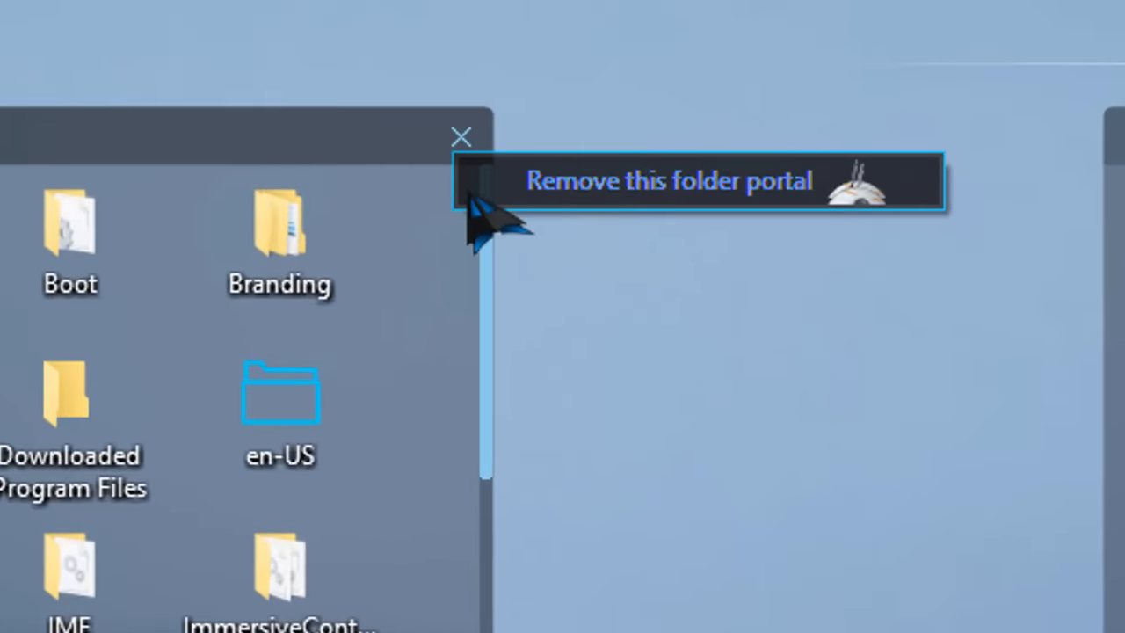
pyautogui.click(602, 194)
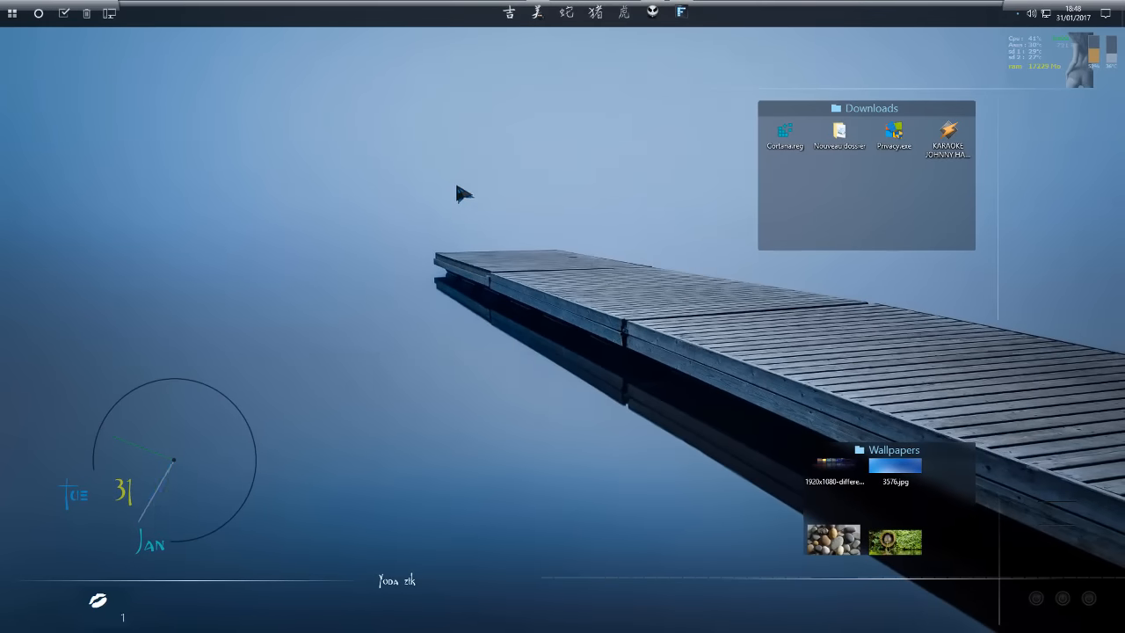
# Step: Review the Roll-up Fences settings, and roll up the Downloads and Wallpapers fences into their titlebars
pyautogui.click(689, 13)
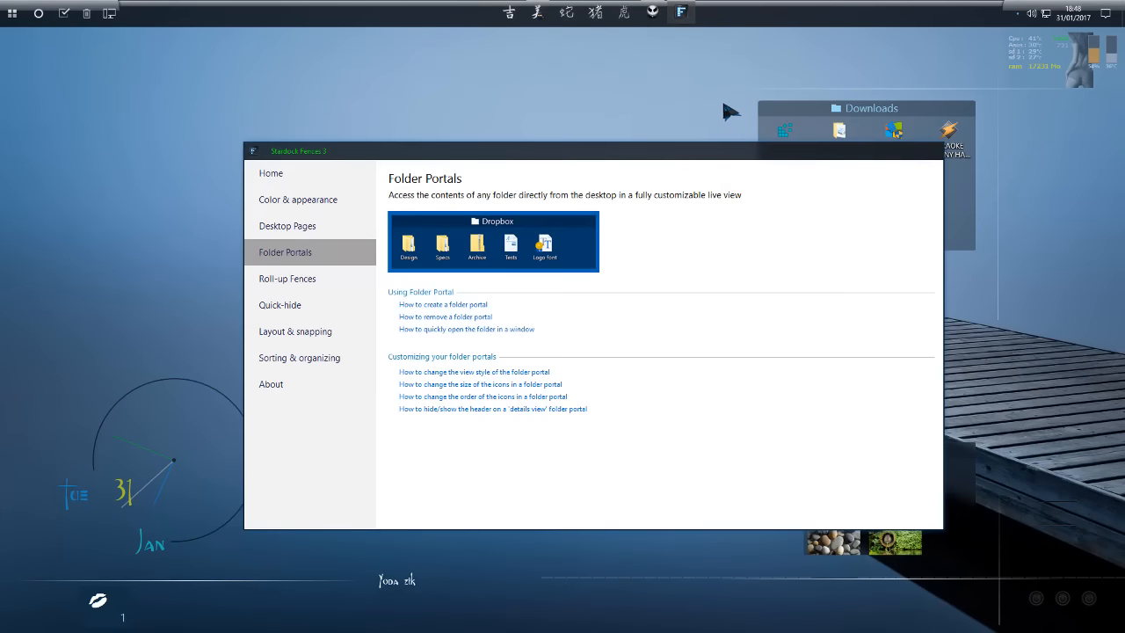
pyautogui.click(293, 279)
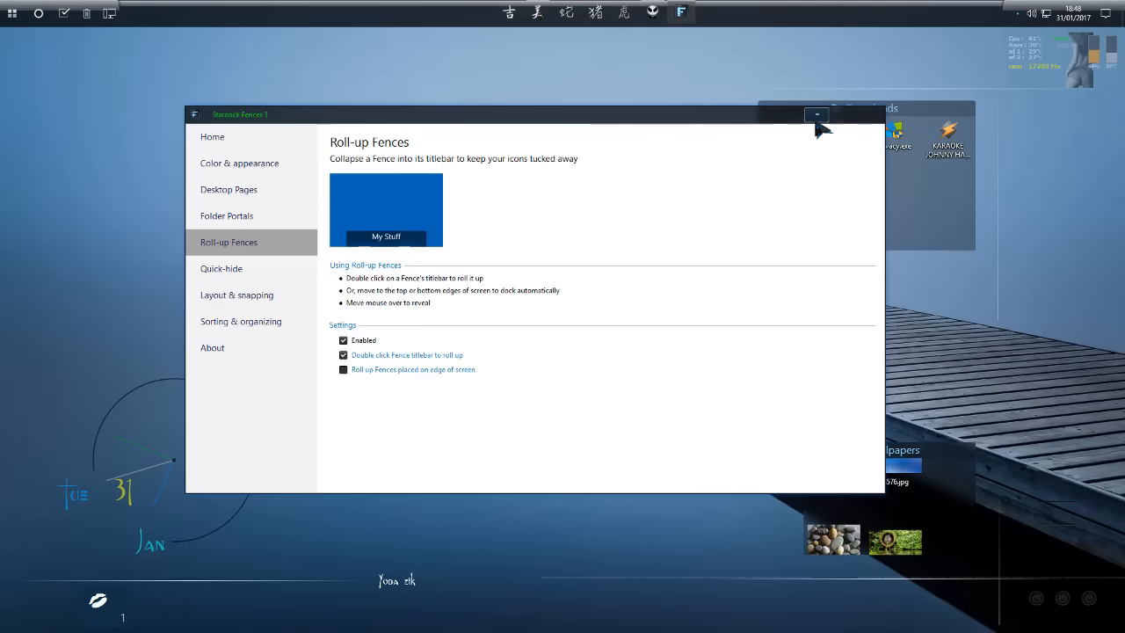
pyautogui.click(816, 116)
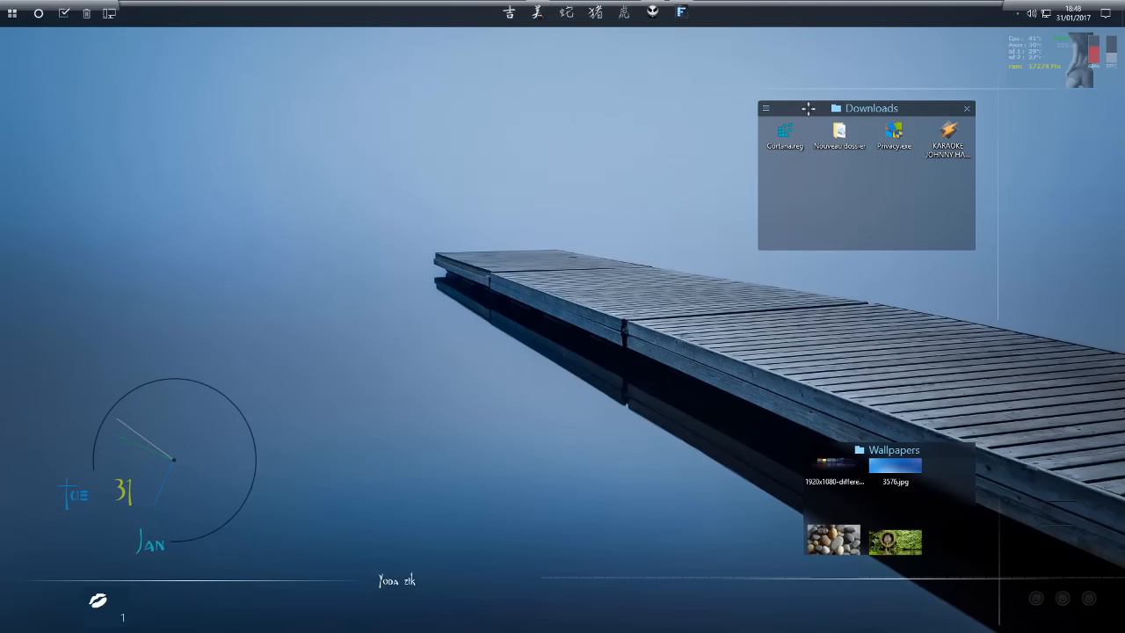
pyautogui.doubleClick(808, 108)
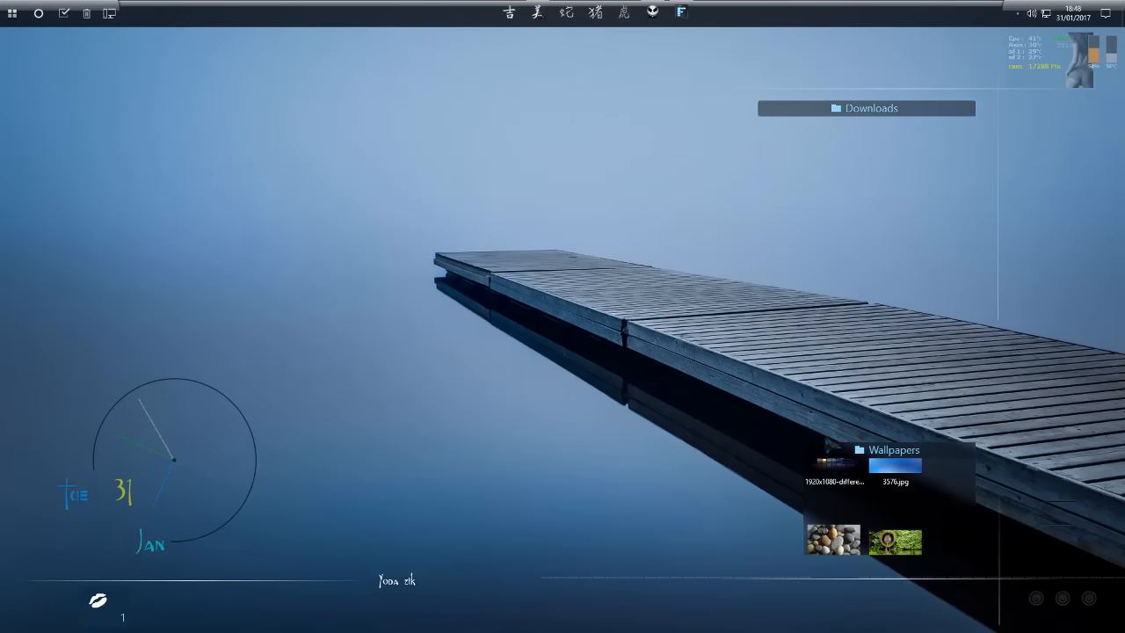
pyautogui.doubleClick(828, 448)
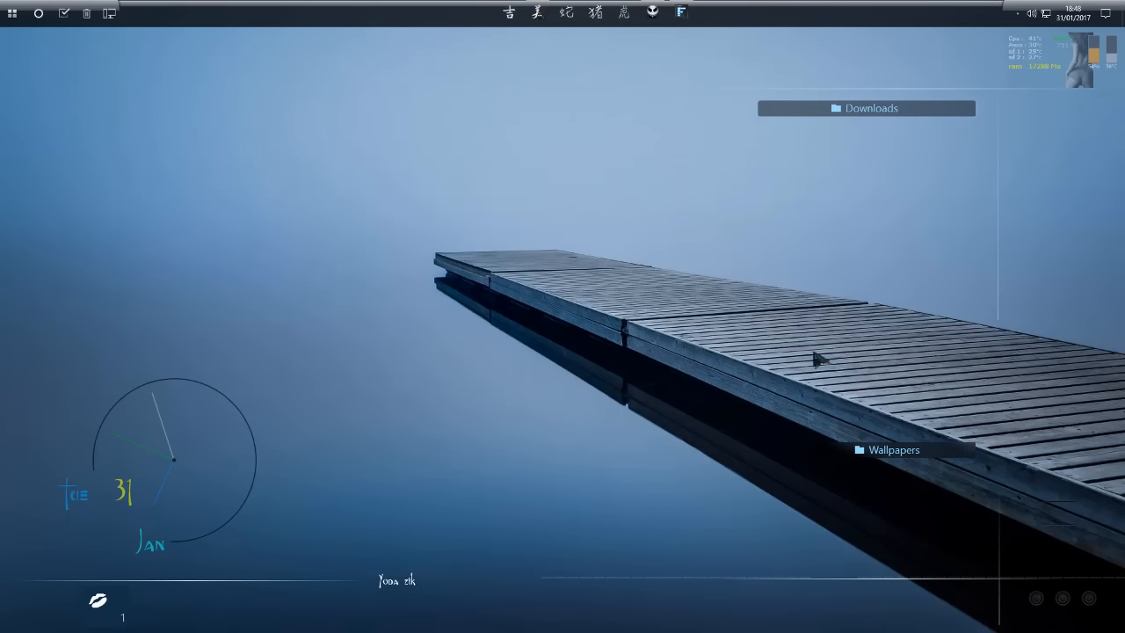
# Step: Place the rolled-up Wallpapers fence directly beneath Downloads and narrow both fences to the same width
pyautogui.moveTo(843, 450); pyautogui.dragTo(840, 128)
pyautogui.moveTo(760, 110)
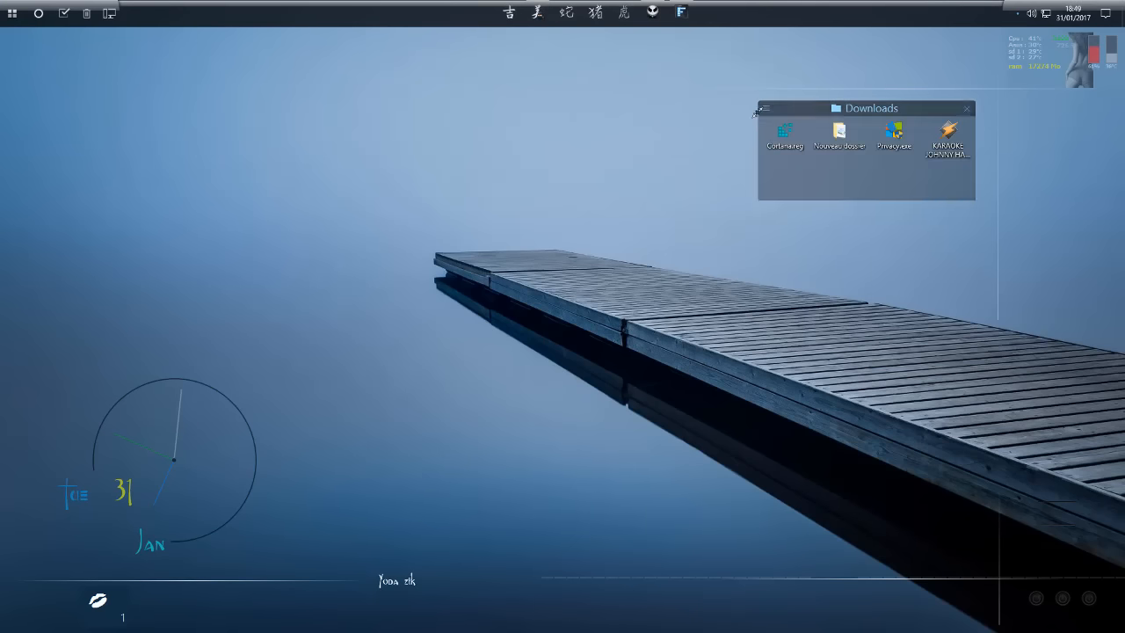
pyautogui.moveTo(770, 108); pyautogui.dragTo(805, 106)
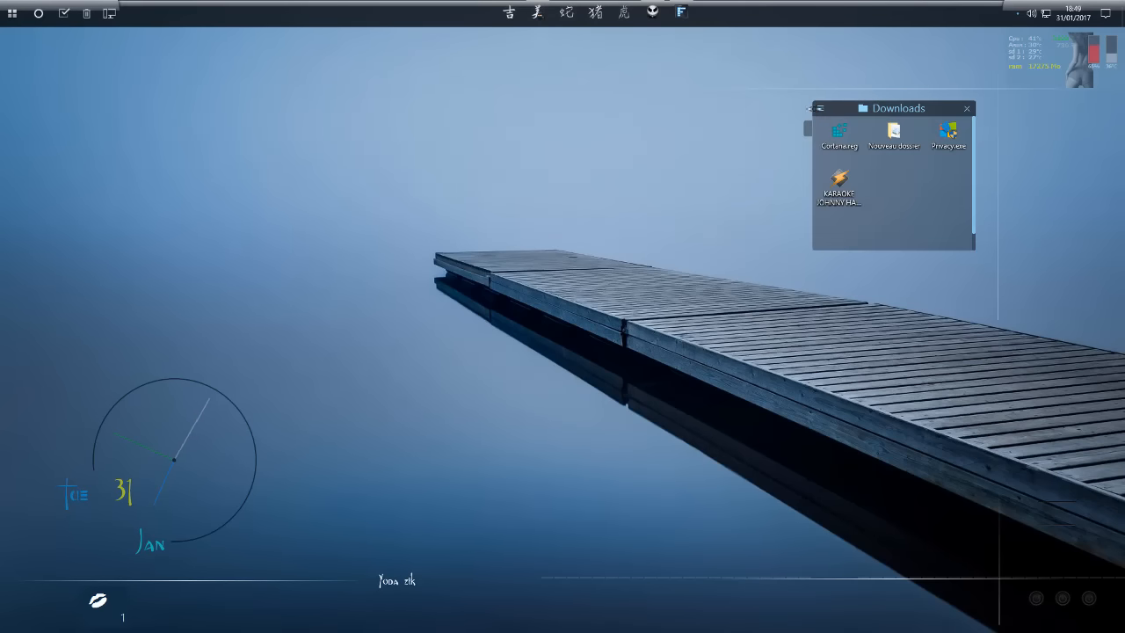
pyautogui.moveTo(802, 108); pyautogui.dragTo(803, 104)
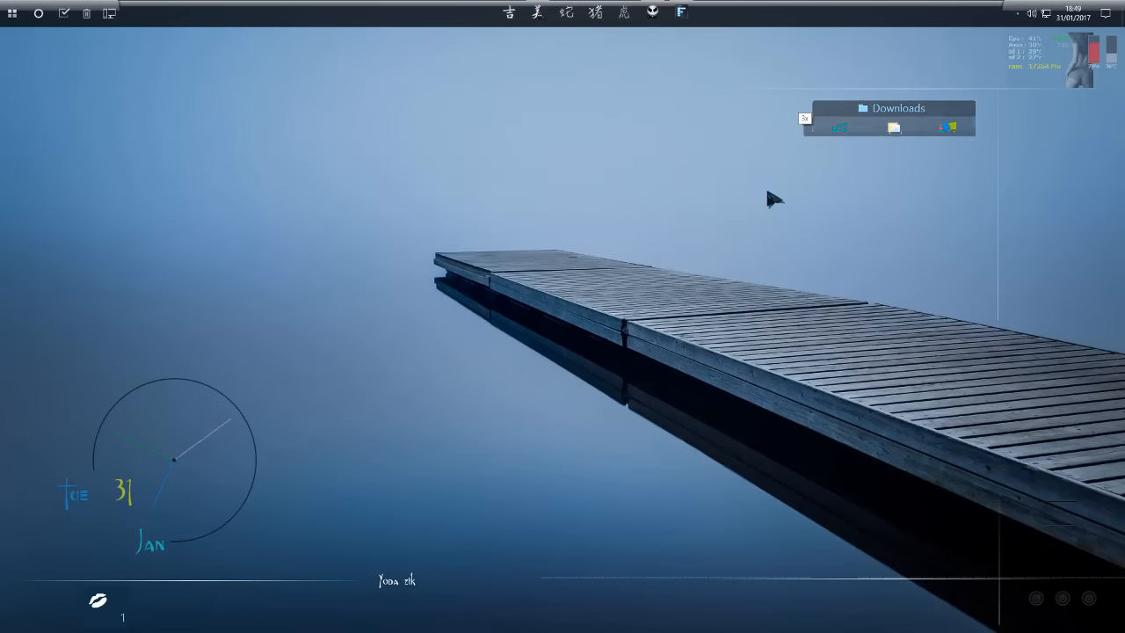
pyautogui.moveTo(803, 132)
pyautogui.moveTo(804, 131)
pyautogui.mouseDown()
pyautogui.moveTo(791, 130)
pyautogui.moveTo(816, 128)
pyautogui.mouseUp()
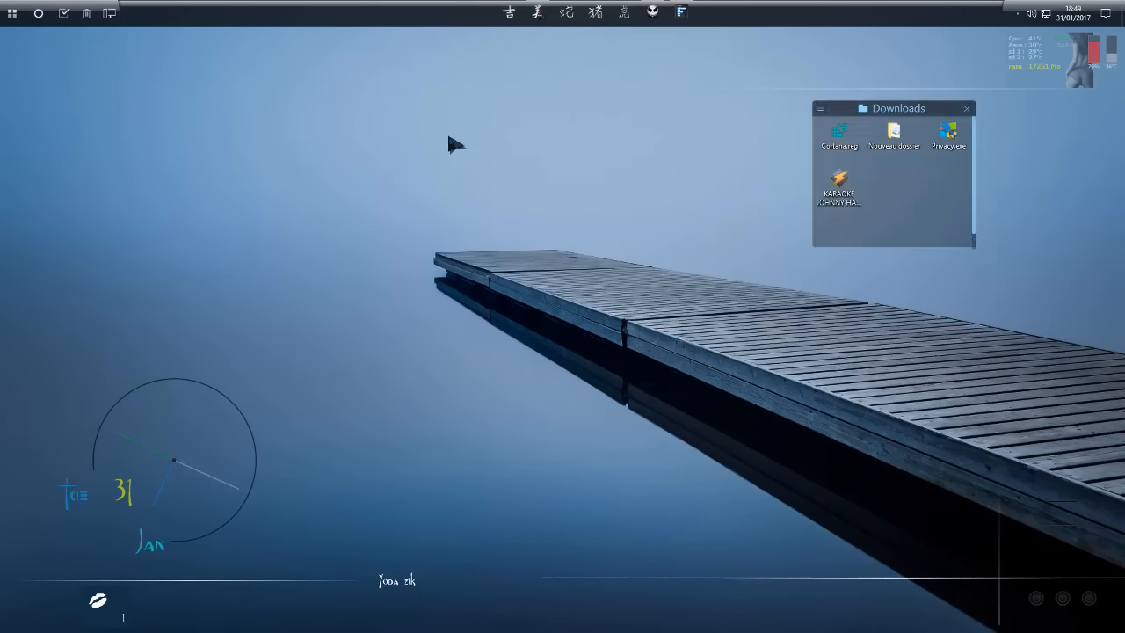
# Step: Preview the contents of the rolled-up Downloads and Wallpapers fences, browsing through the wallpaper thumbnails
pyautogui.doubleClick(444, 146)
pyautogui.doubleClick(438, 253)
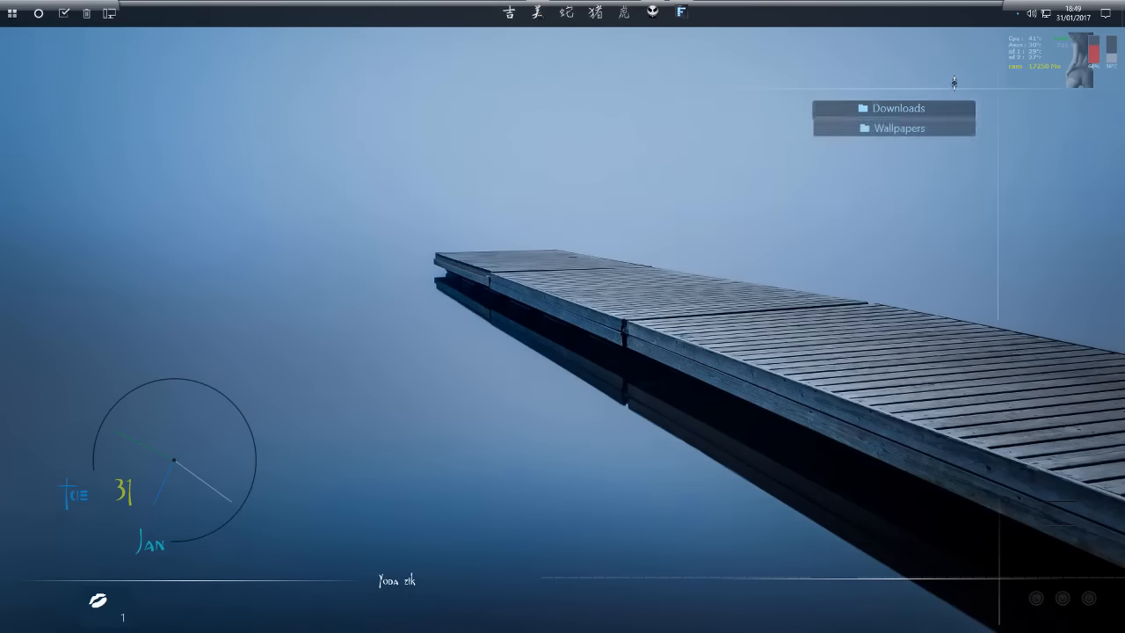
pyautogui.moveTo(914, 109)
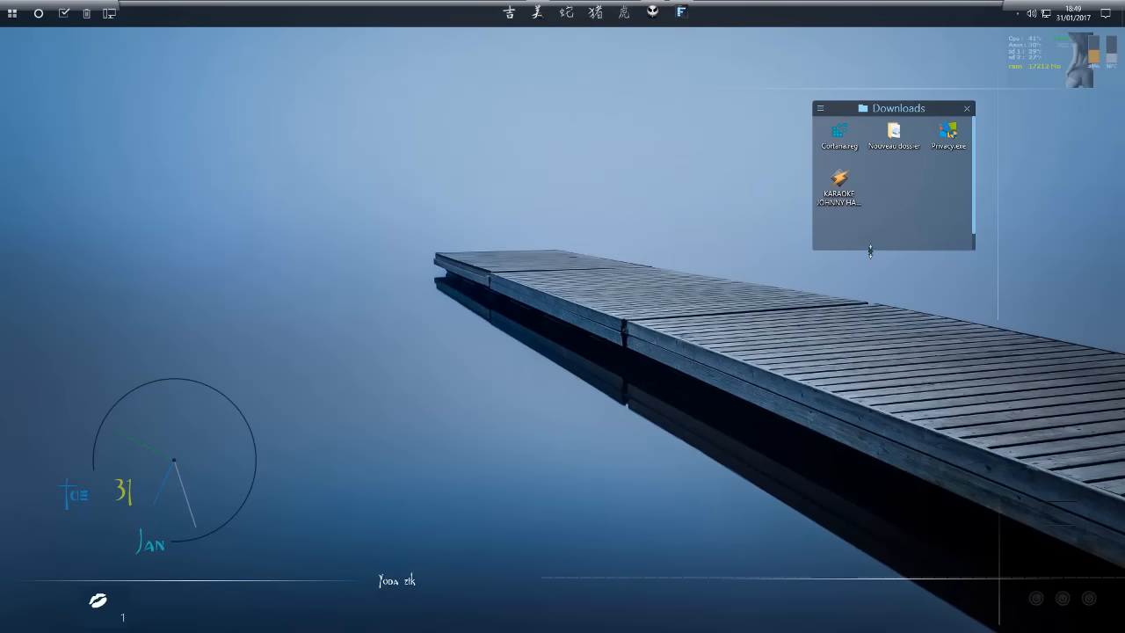
pyautogui.moveTo(911, 132)
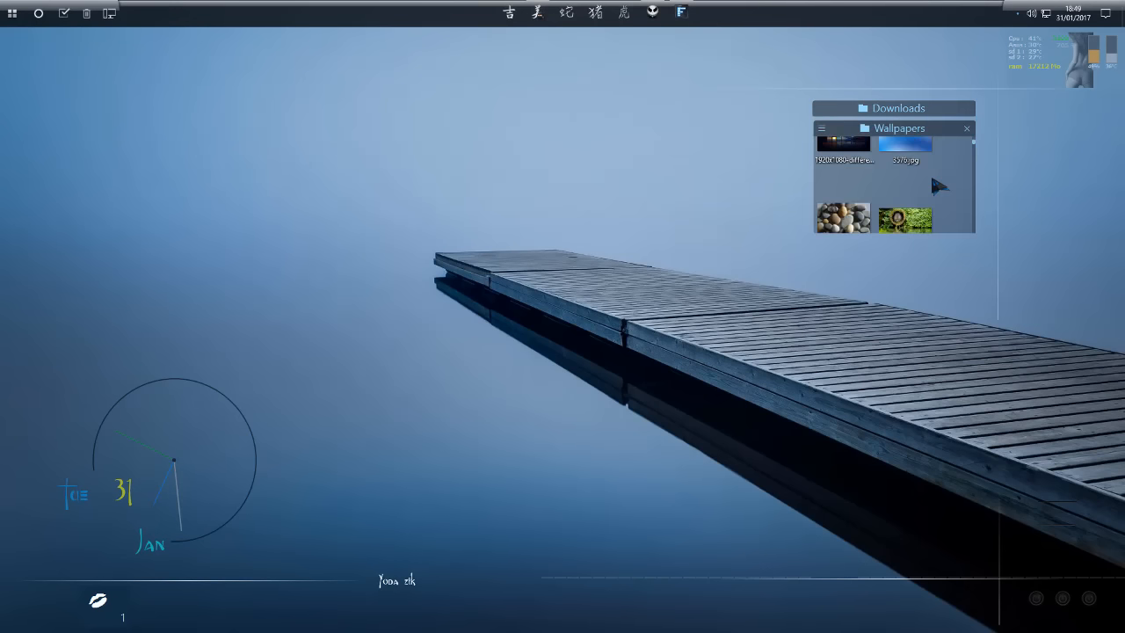
pyautogui.scroll(-5, 938, 185)
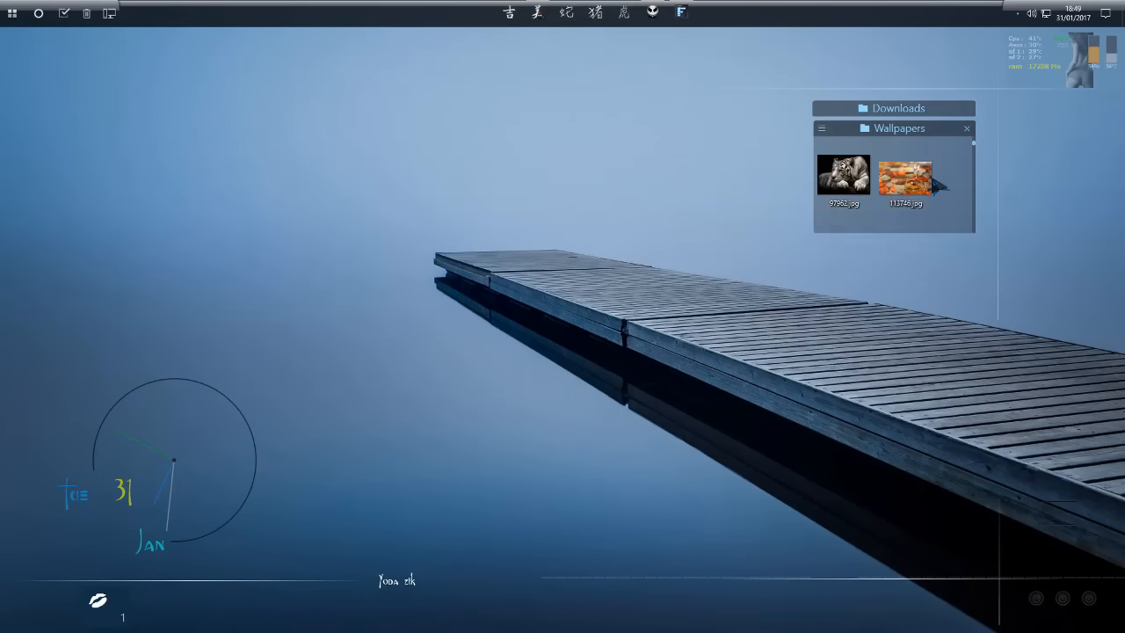
pyautogui.scroll(5, 954, 188)
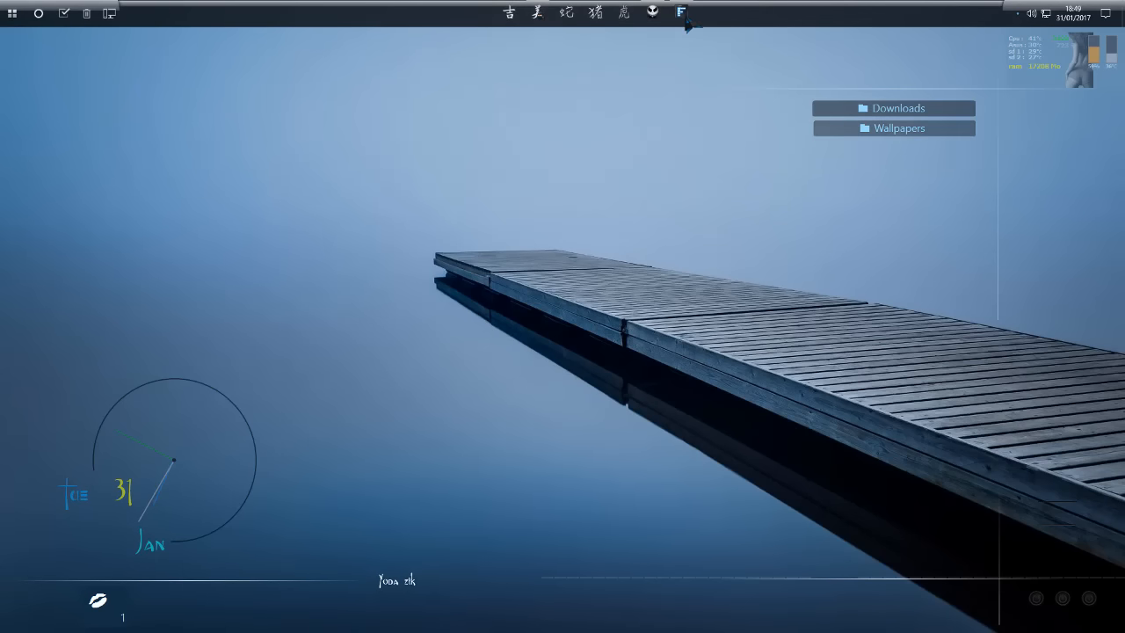
# Step: Unroll the Downloads and Wallpapers fences and arrange them with Wallpapers just below Downloads
pyautogui.moveTo(840, 108)
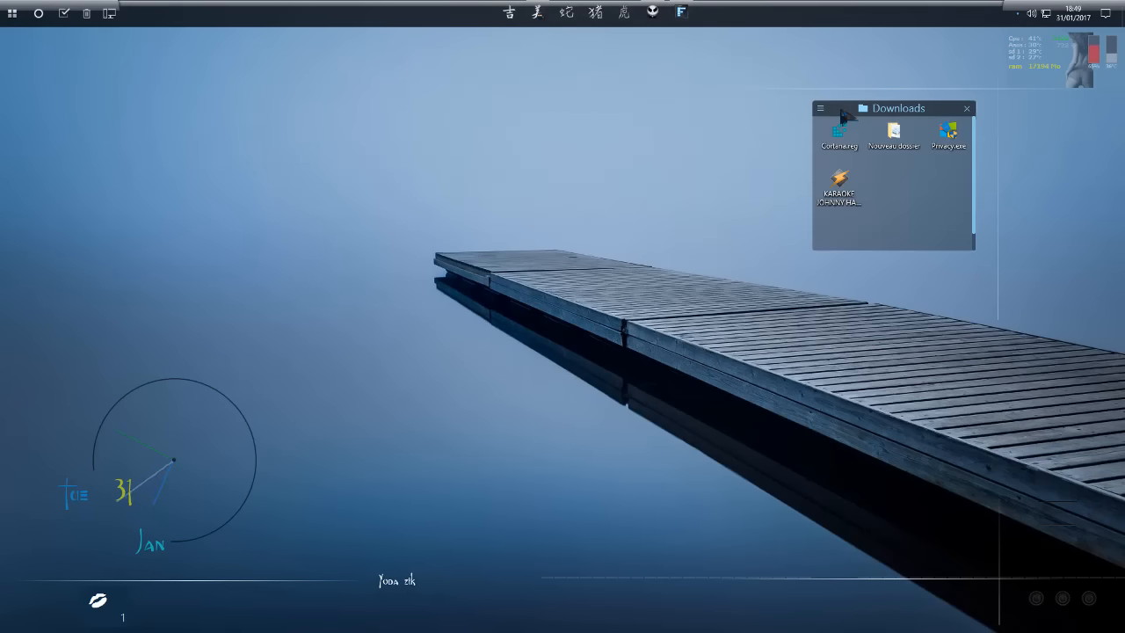
pyautogui.moveTo(842, 114); pyautogui.dragTo(542, 116)
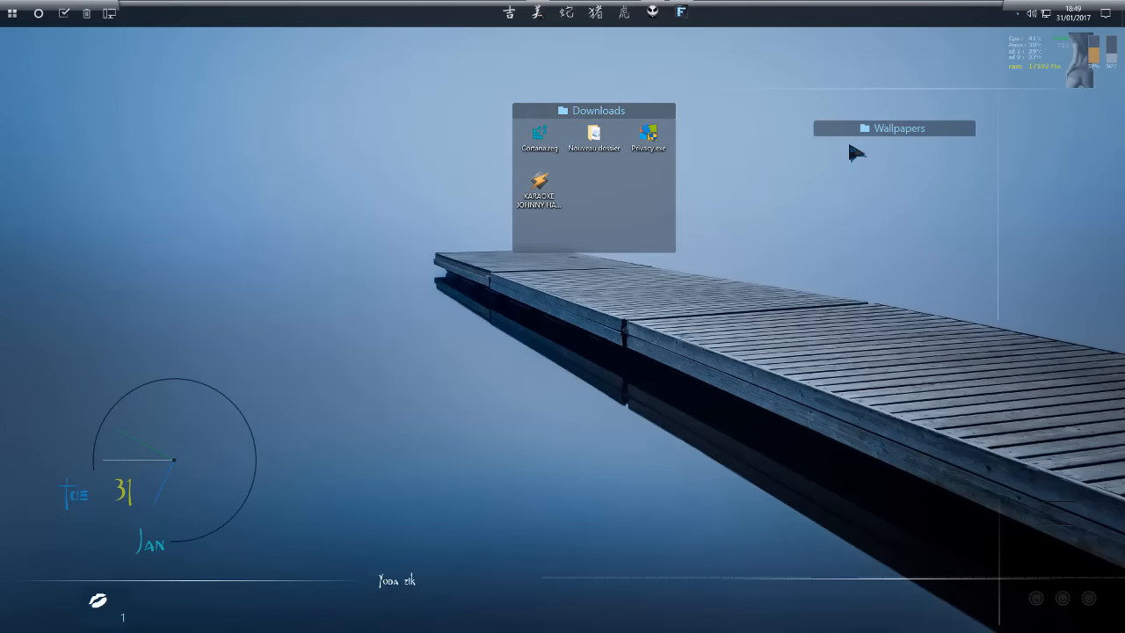
pyautogui.moveTo(845, 130)
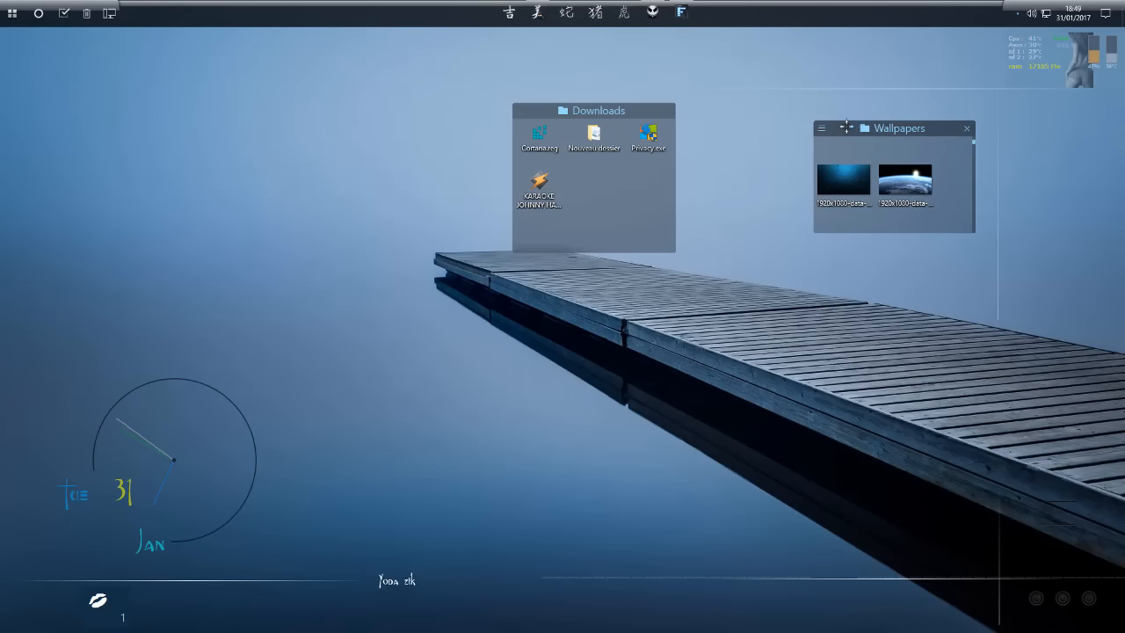
pyautogui.moveTo(857, 130); pyautogui.dragTo(859, 359)
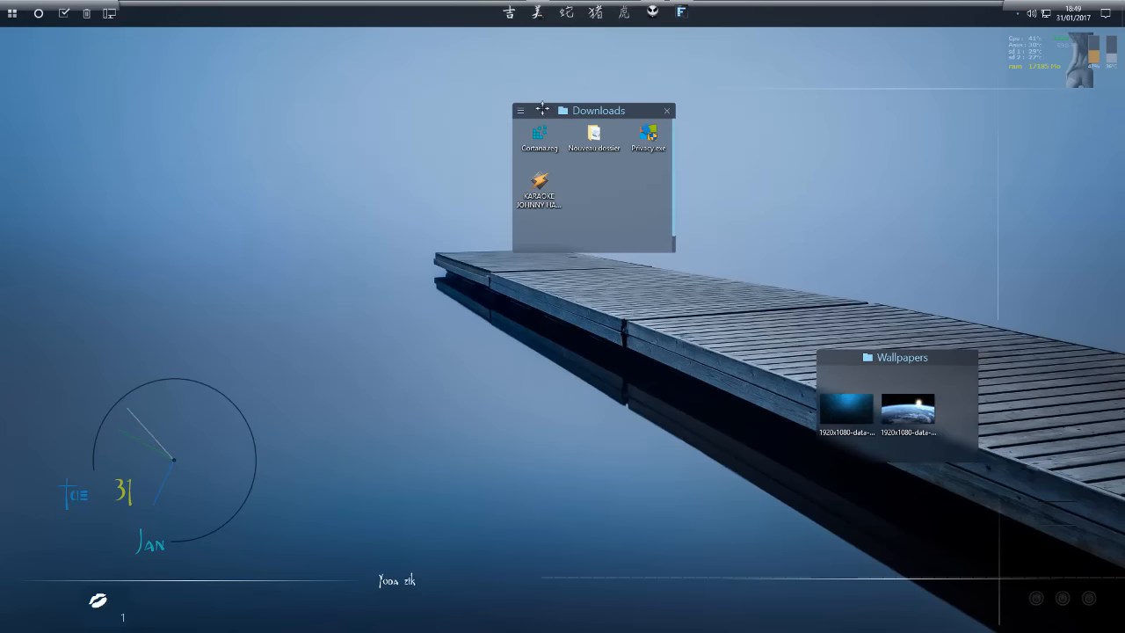
pyautogui.moveTo(626, 110); pyautogui.dragTo(931, 107)
pyautogui.moveTo(835, 107); pyautogui.dragTo(836, 110)
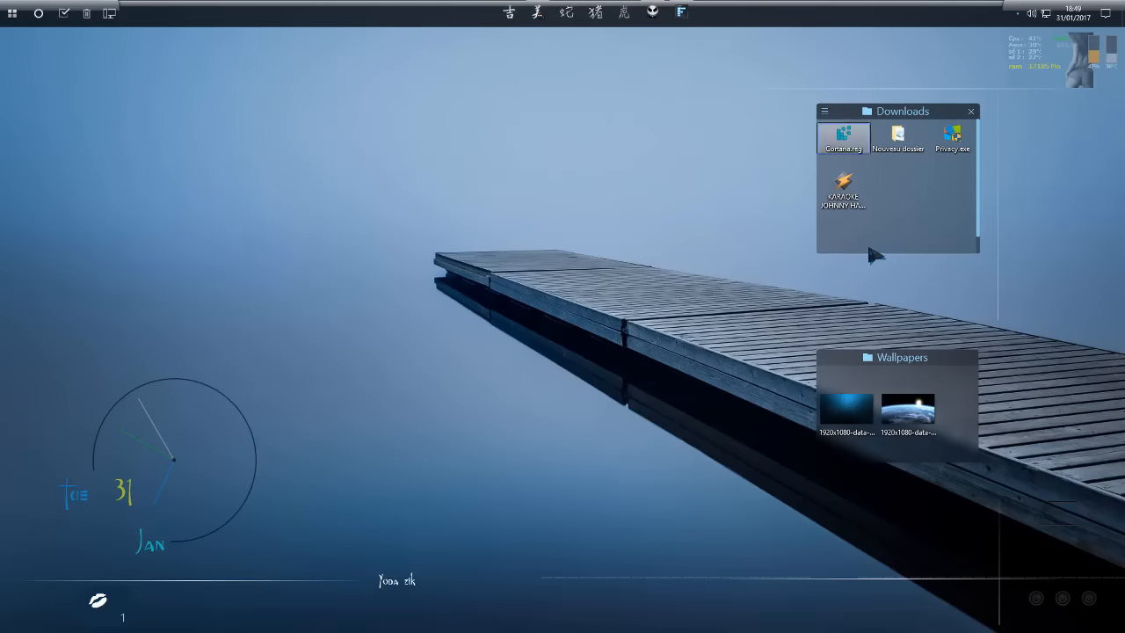
pyautogui.moveTo(842, 358); pyautogui.dragTo(858, 279)
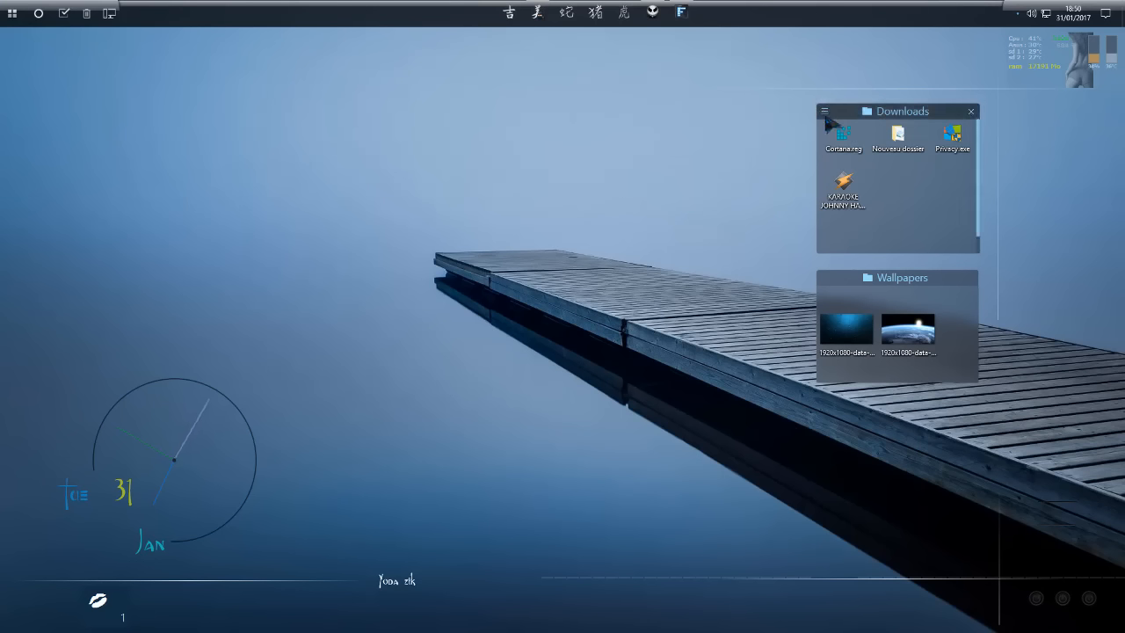
# Step: Open the Downloads portal's folder in a File Explorer window, dismissing the quick-open tip, and close the window
pyautogui.click(825, 113)
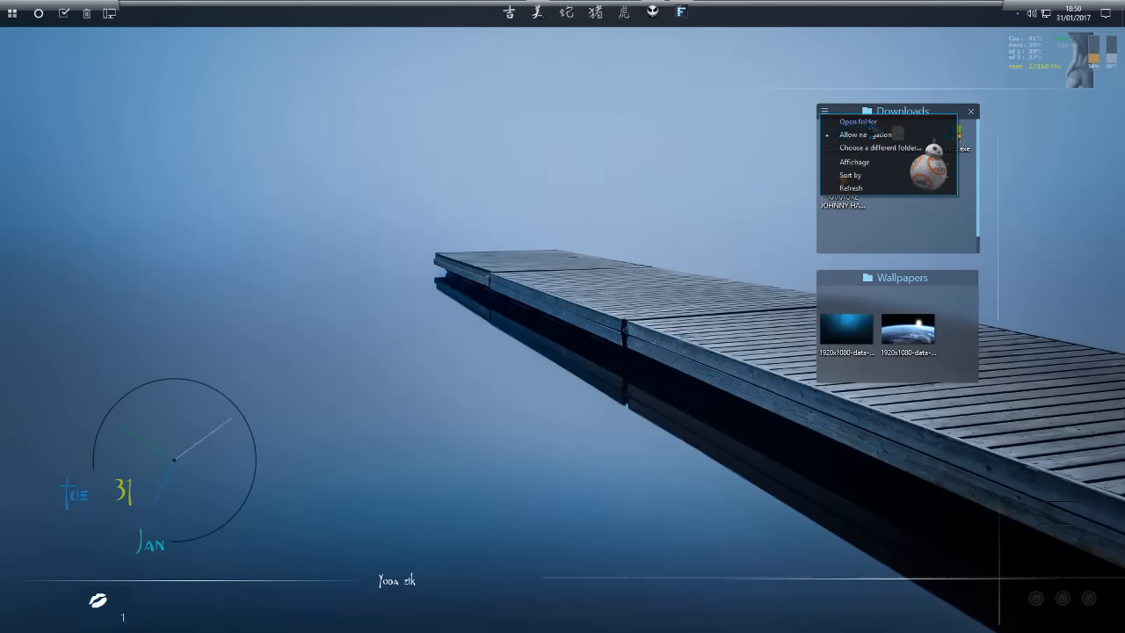
pyautogui.click(692, 232)
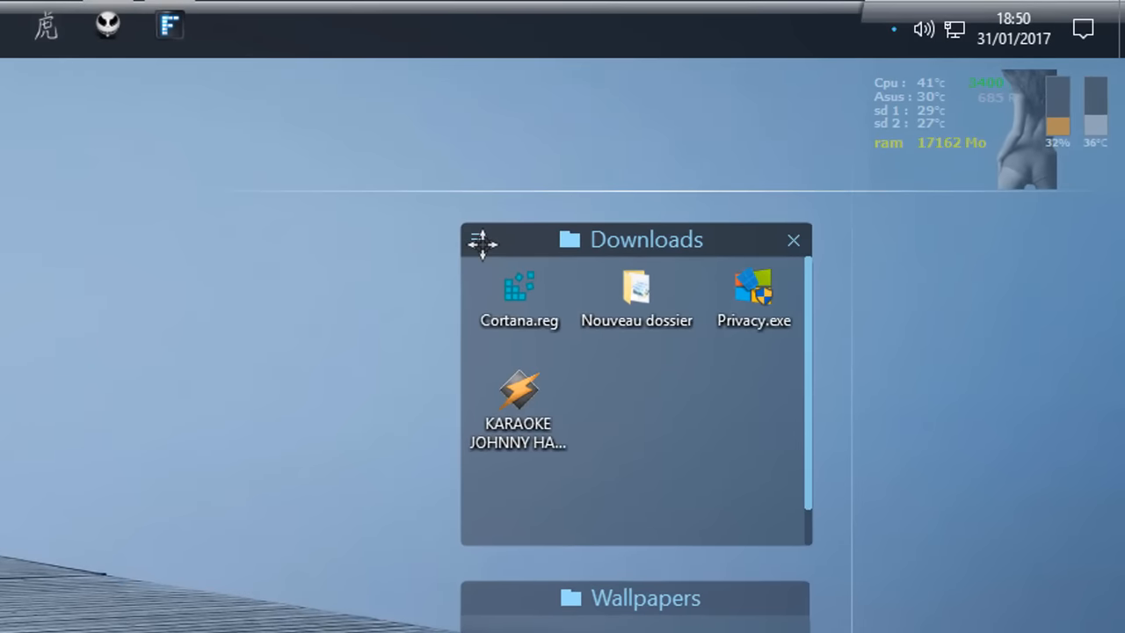
pyautogui.click(824, 111)
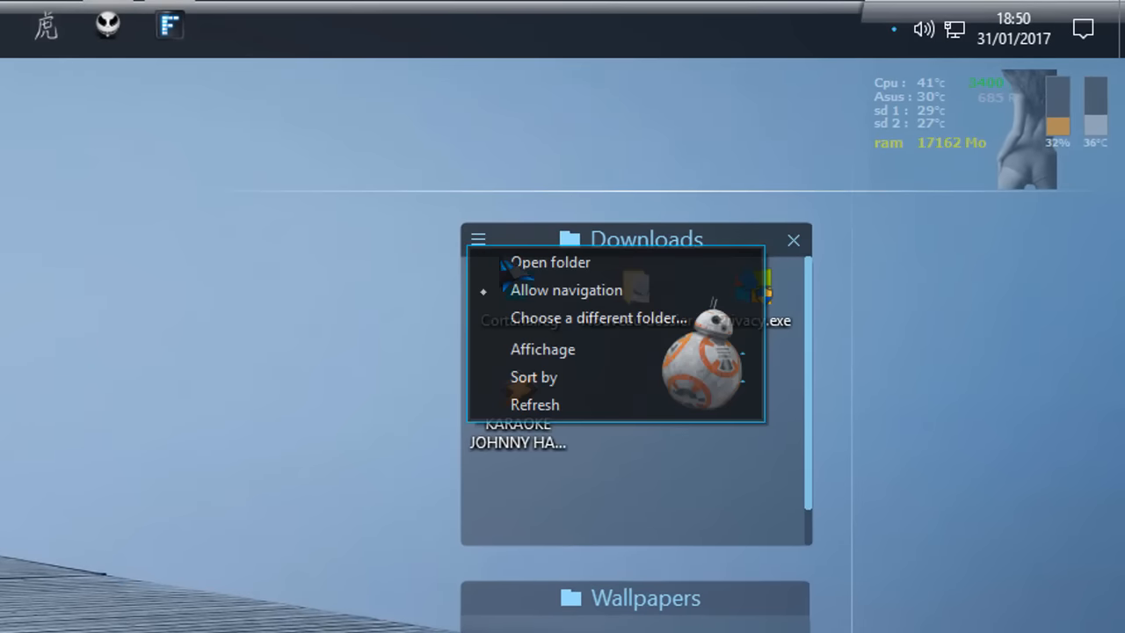
pyautogui.click(527, 264)
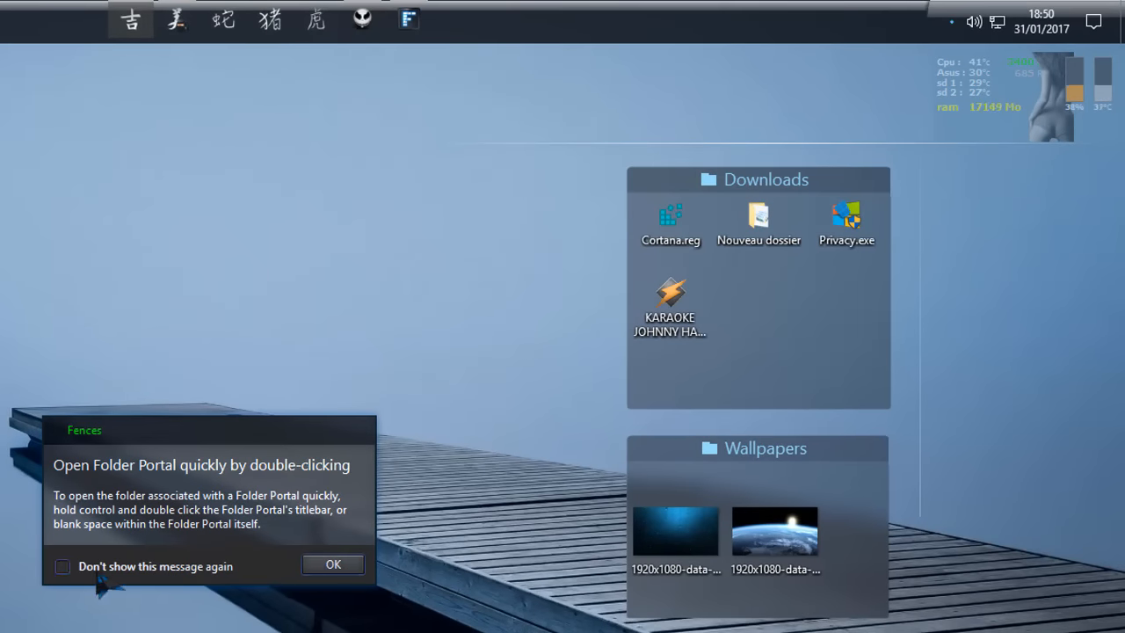
pyautogui.click(327, 566)
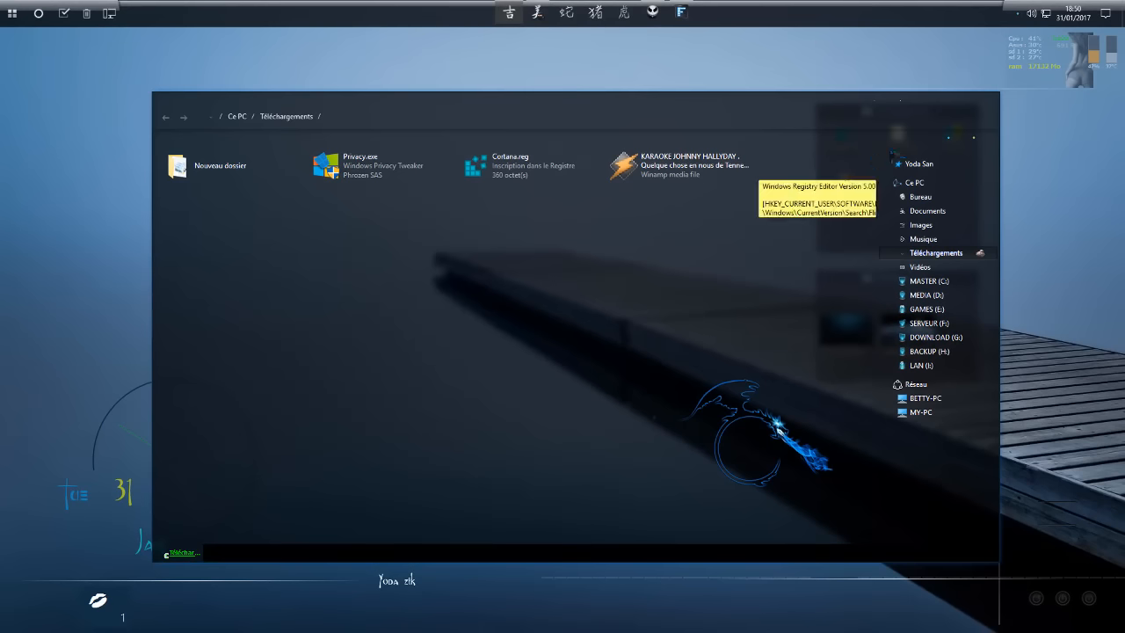
pyautogui.click(985, 101)
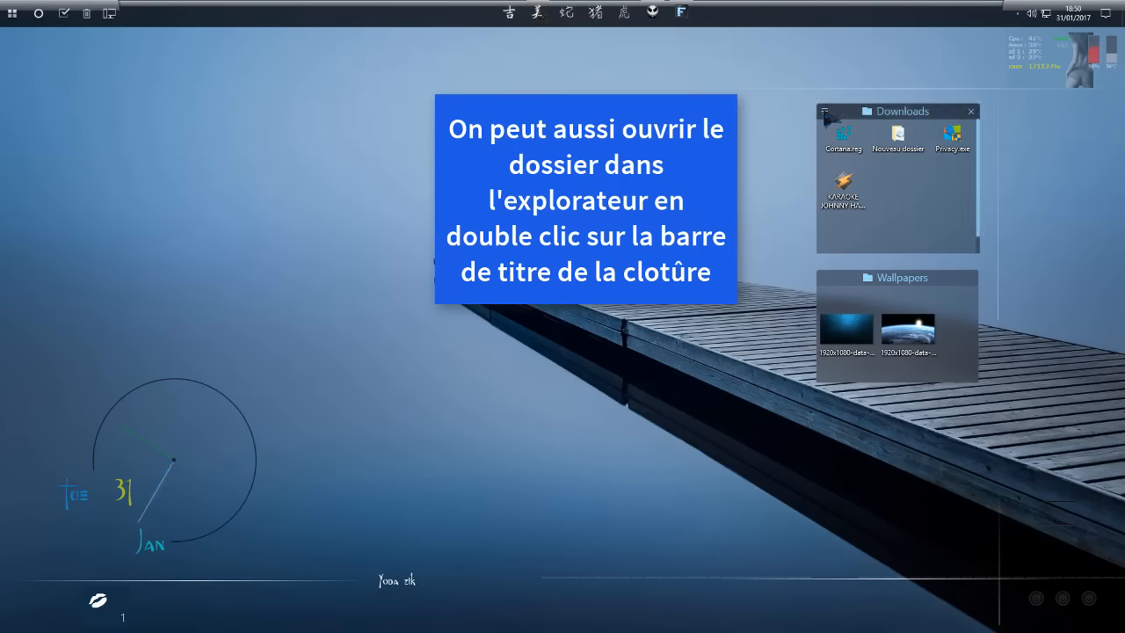
# Step: Switch the Downloads portal's display from classic icons to the Details view
pyautogui.click(824, 111)
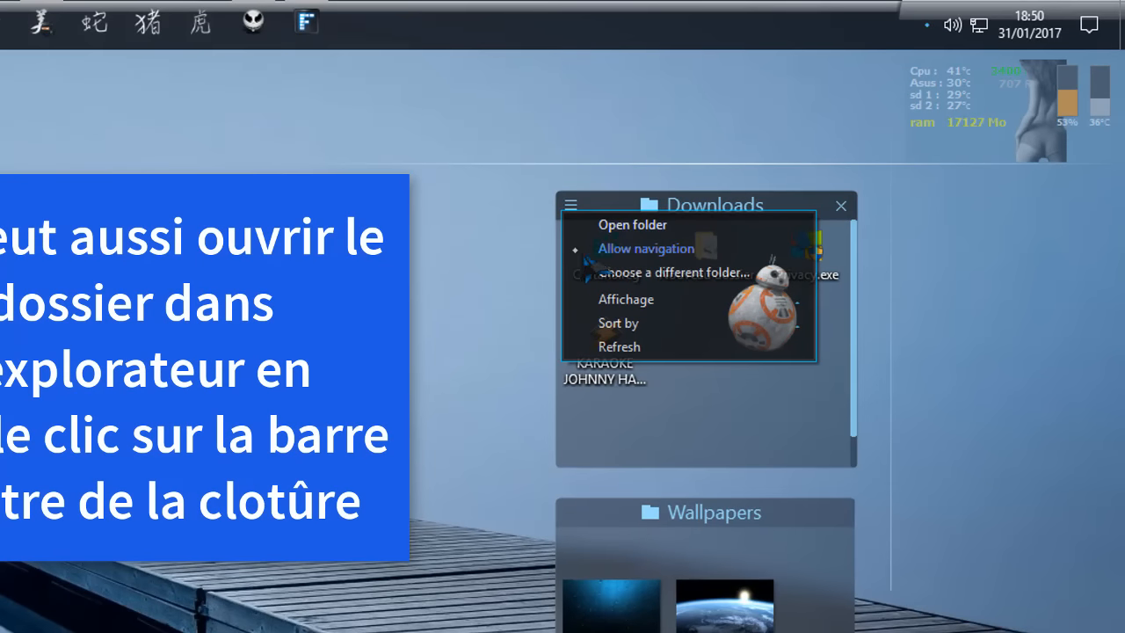
pyautogui.click(615, 198)
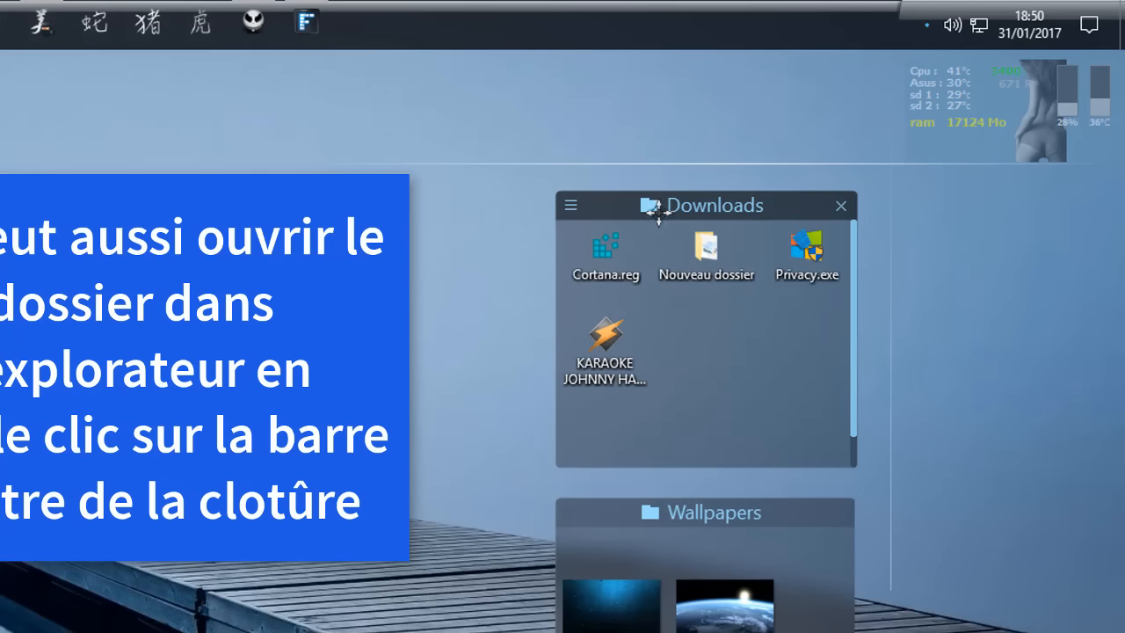
pyautogui.click(571, 207)
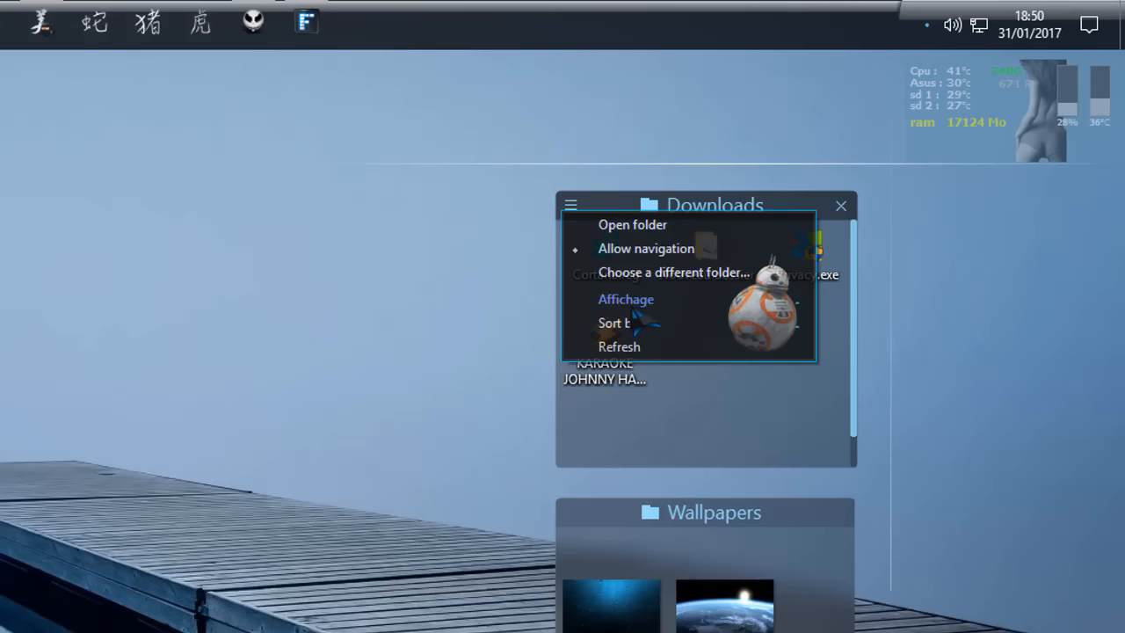
pyautogui.moveTo(632, 312)
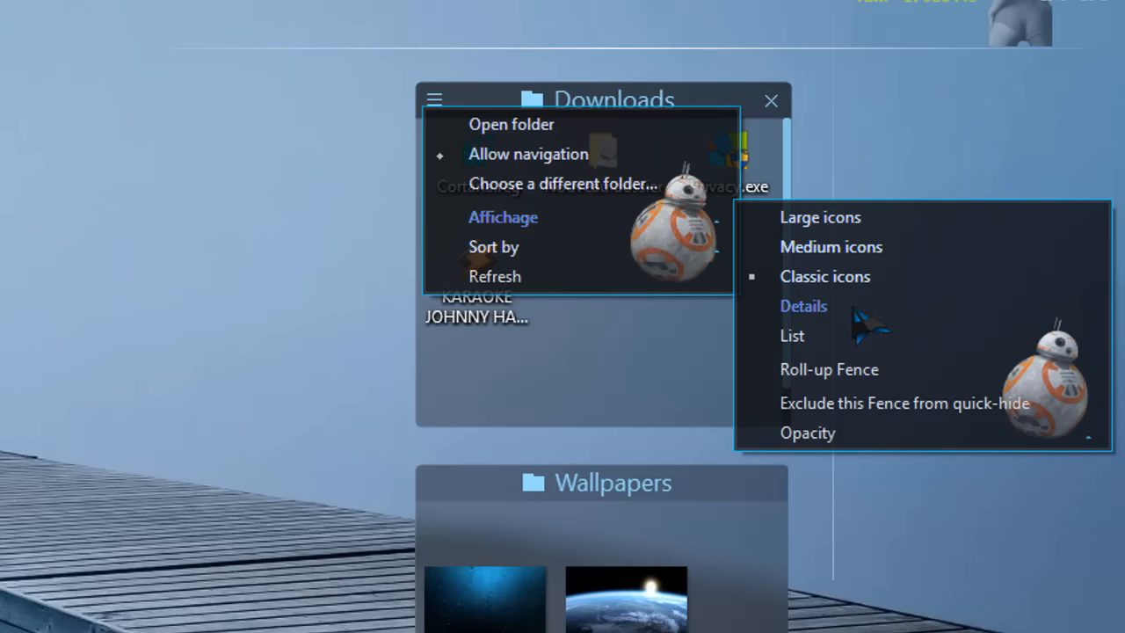
pyautogui.click(823, 306)
pyautogui.click(505, 239)
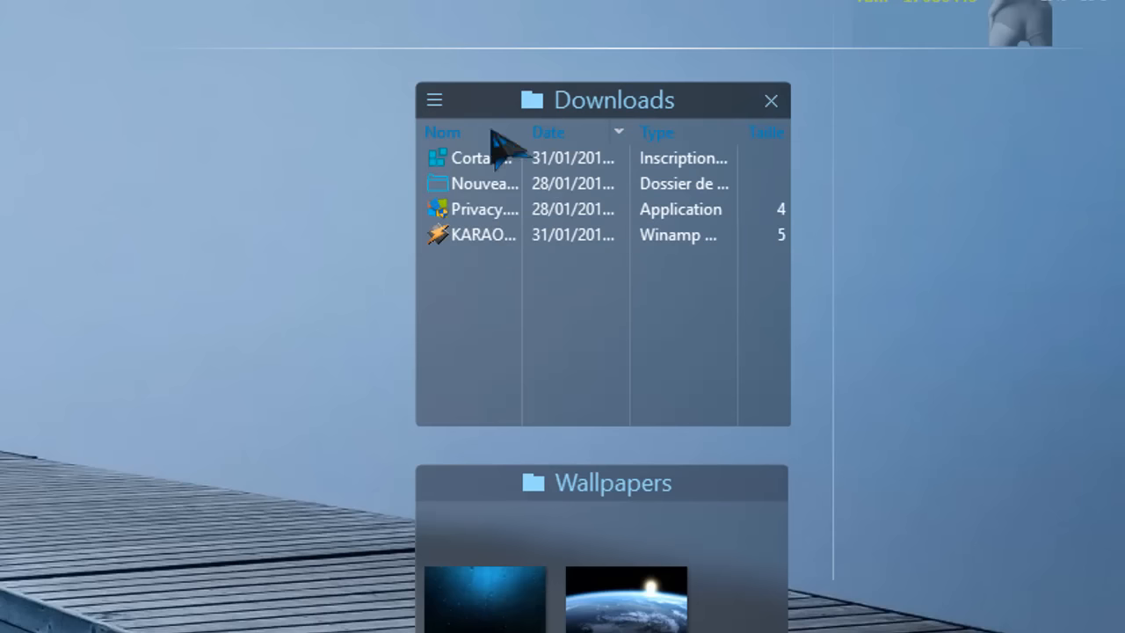
# Step: Exclude the Downloads fence from quick-hide and test this by quick-hiding the desktop
pyautogui.click(435, 101)
pyautogui.moveTo(503, 220)
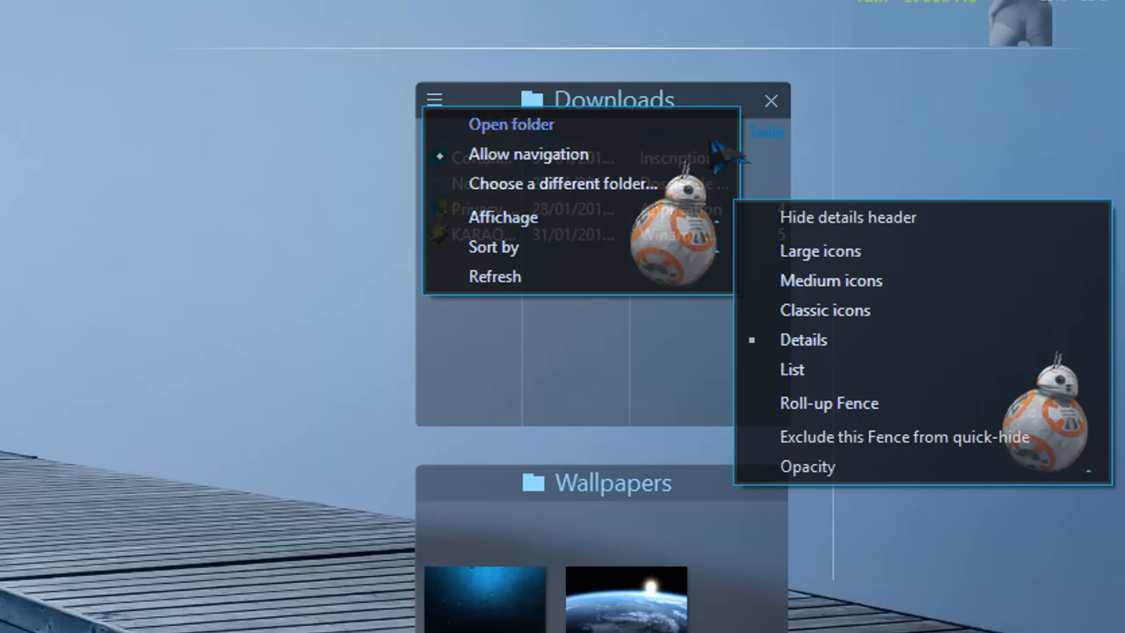
pyautogui.click(127, 156)
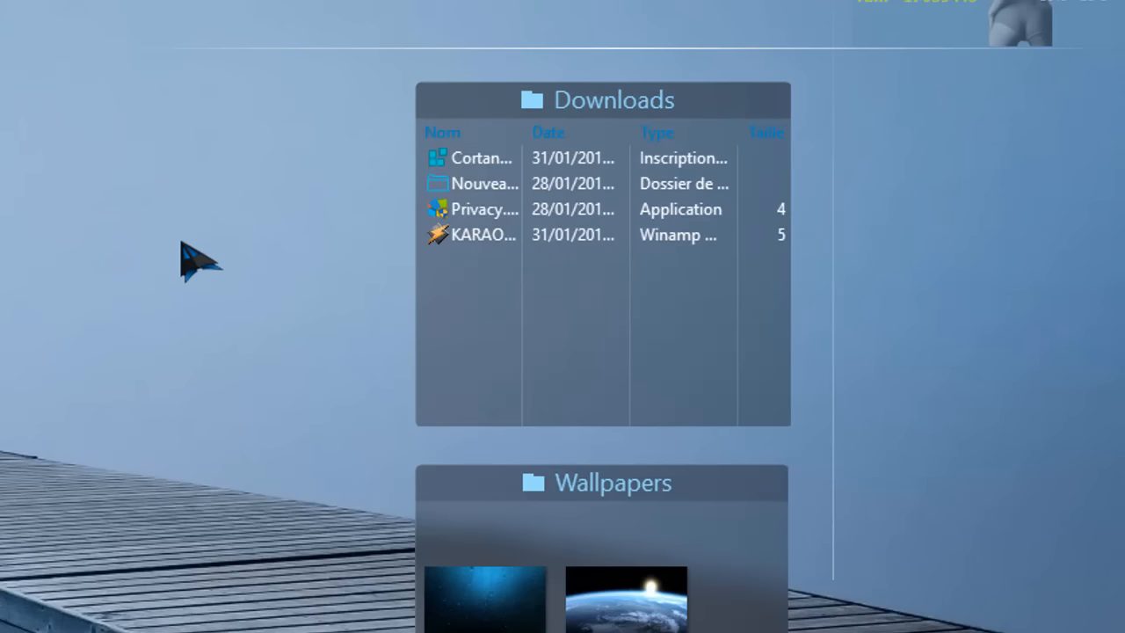
pyautogui.moveTo(448, 103)
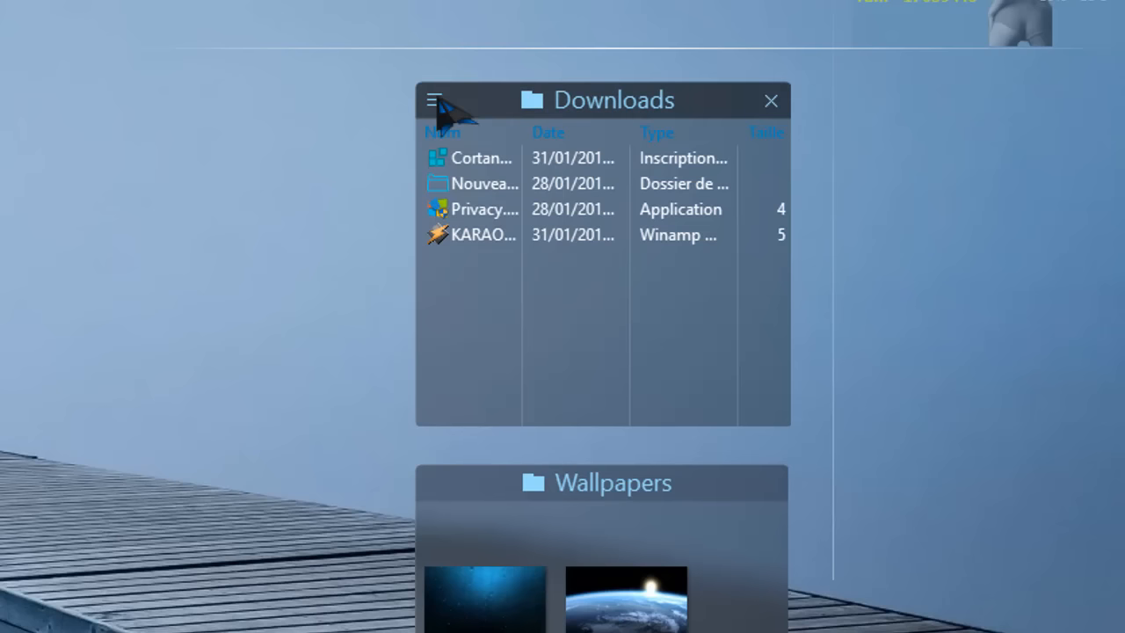
pyautogui.click(435, 100)
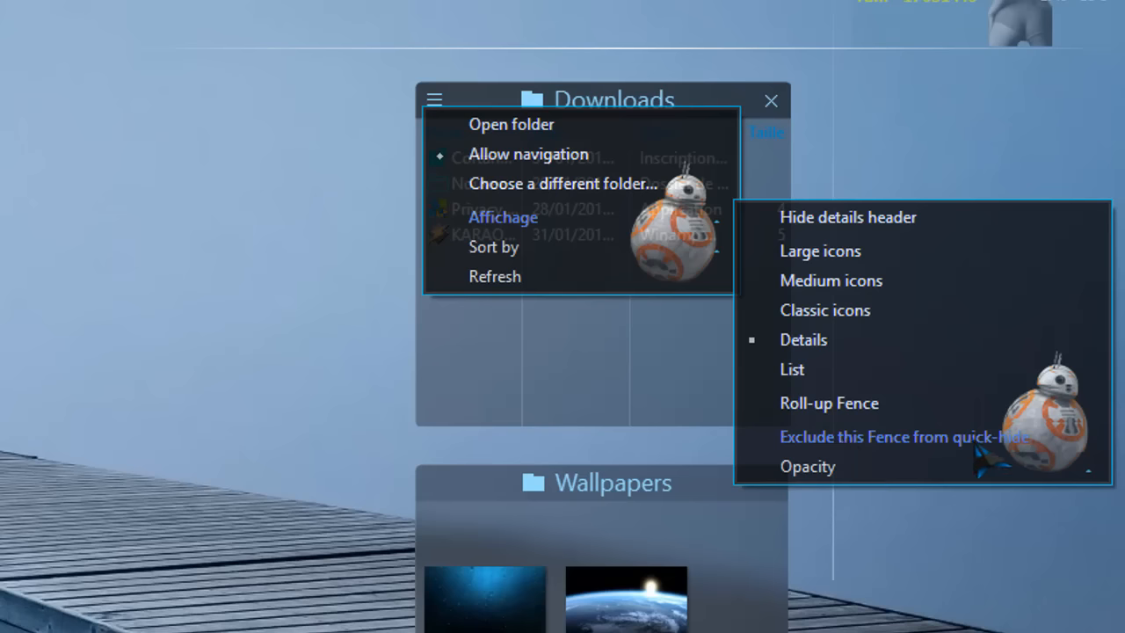
pyautogui.click(918, 439)
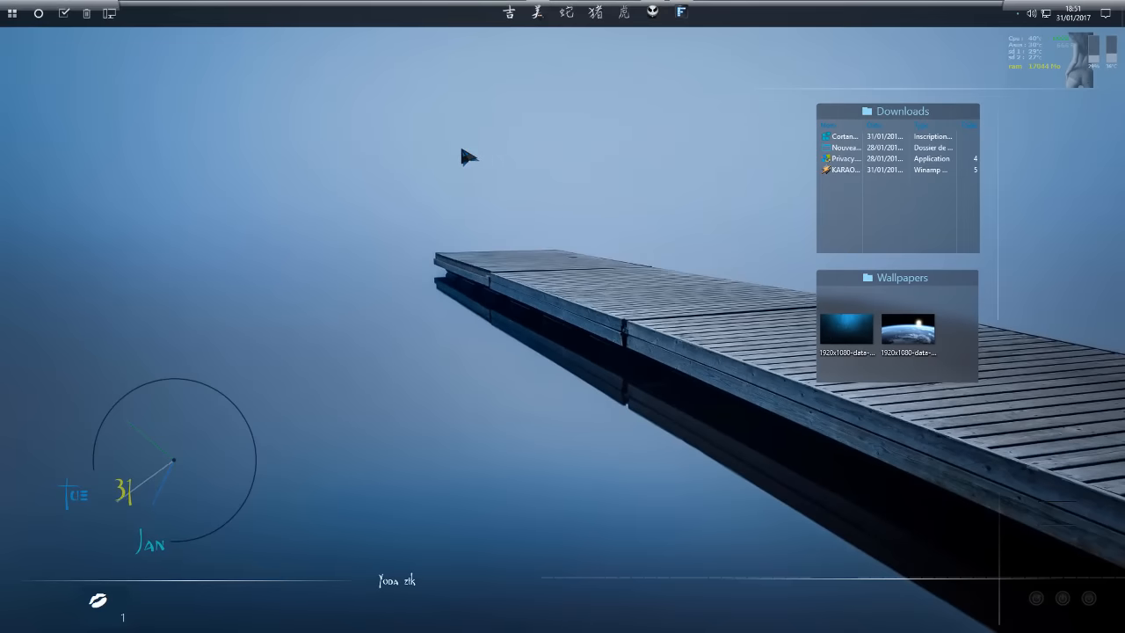
pyautogui.doubleClick(463, 153)
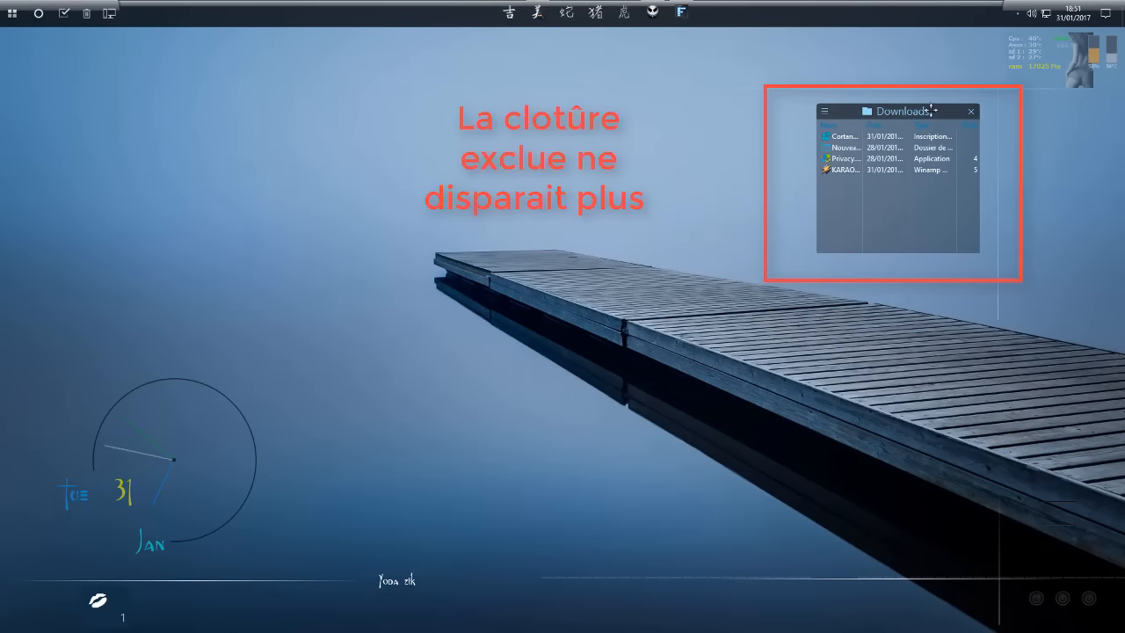
# Step: Remove the Downloads fence's quick-hide exclusion and bring the hidden fences back onto the desktop
pyautogui.click(825, 111)
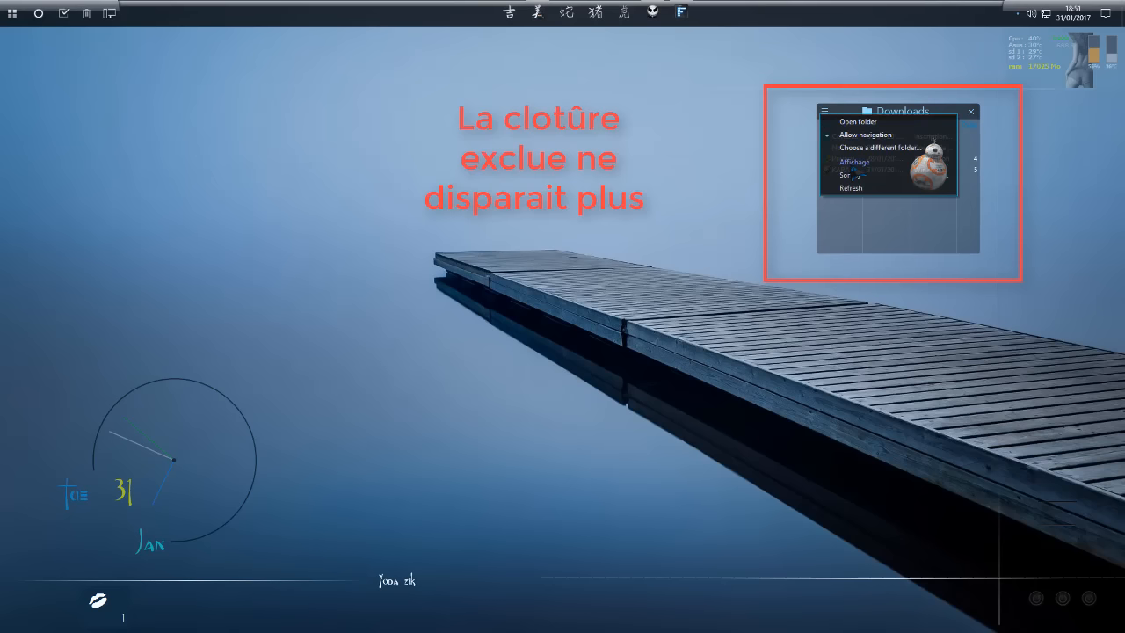
pyautogui.moveTo(850, 172)
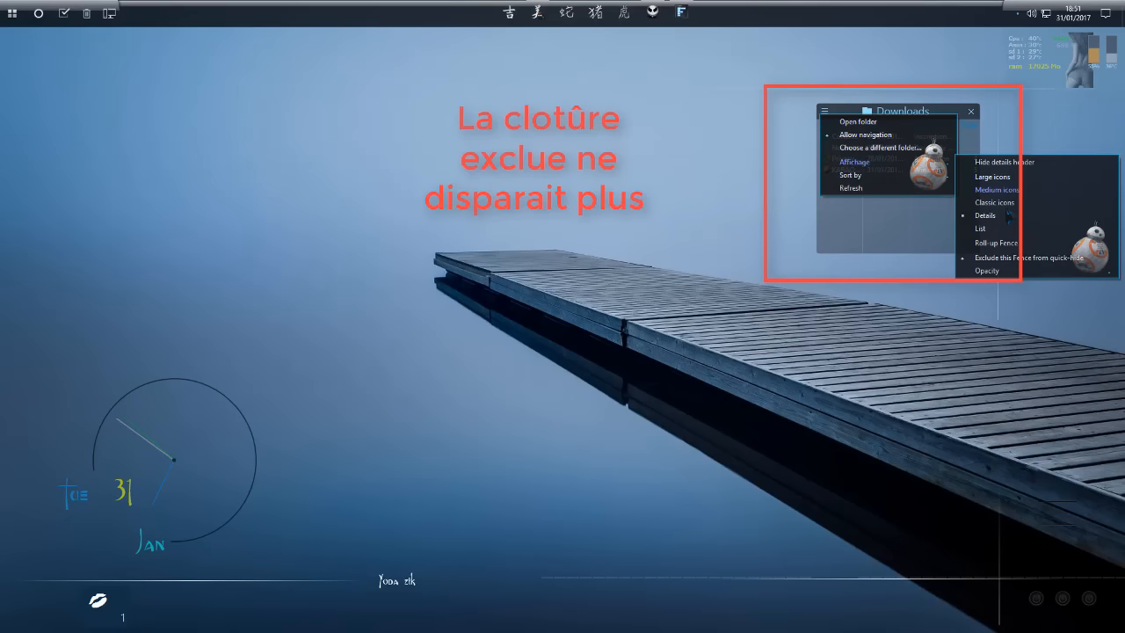
pyautogui.click(992, 262)
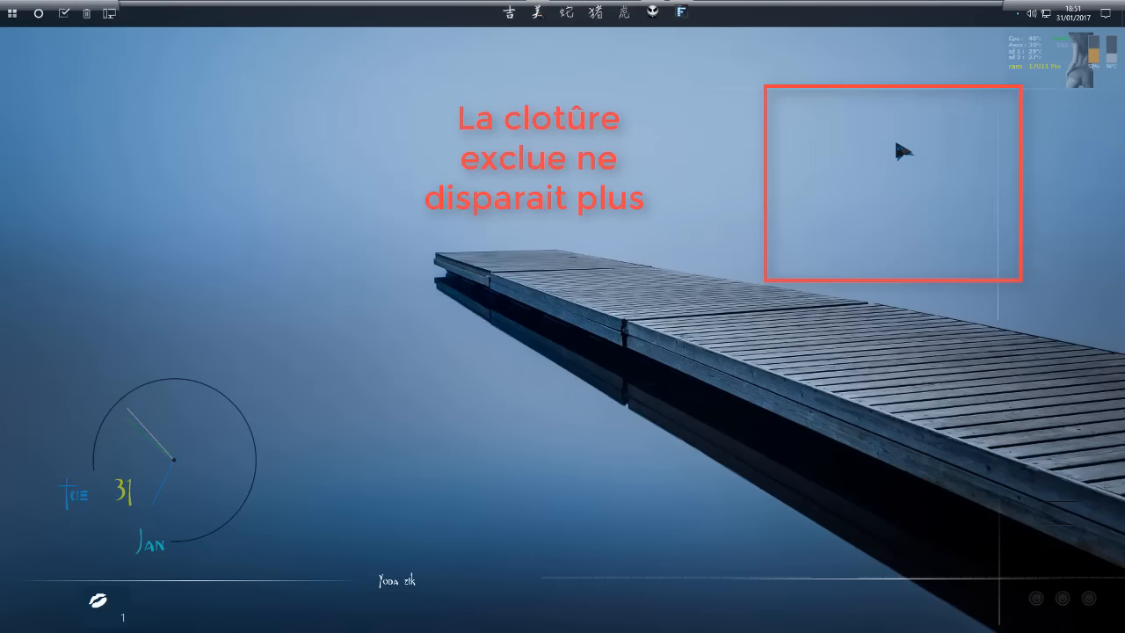
pyautogui.doubleClick(527, 153)
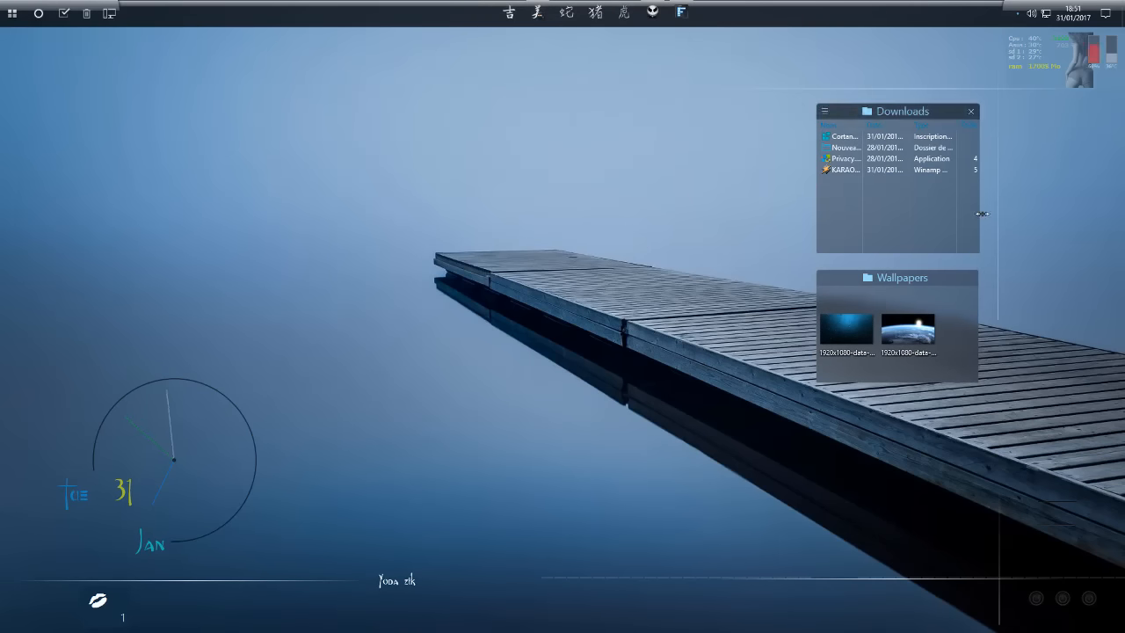
# Step: Widen the Downloads fence so its file size column fits
pyautogui.moveTo(978, 213); pyautogui.dragTo(1003, 214)
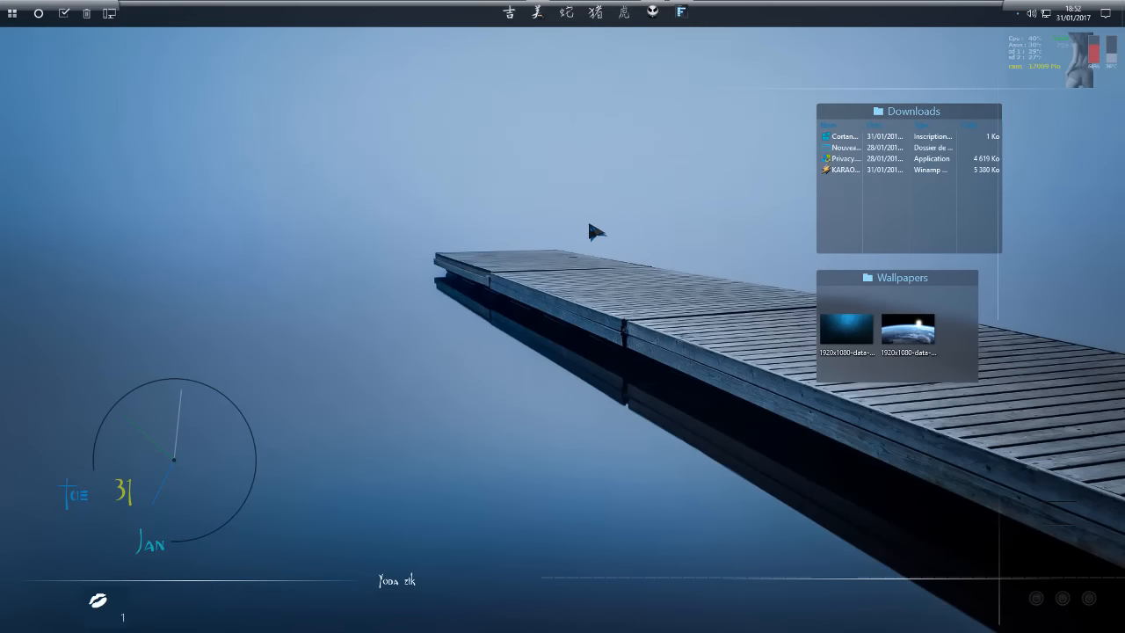
# Step: Open the Fences settings, review the quick-hide and layout and snapping options, and enable automatic daily backup snapshots
pyautogui.click(683, 14)
pyautogui.click(236, 269)
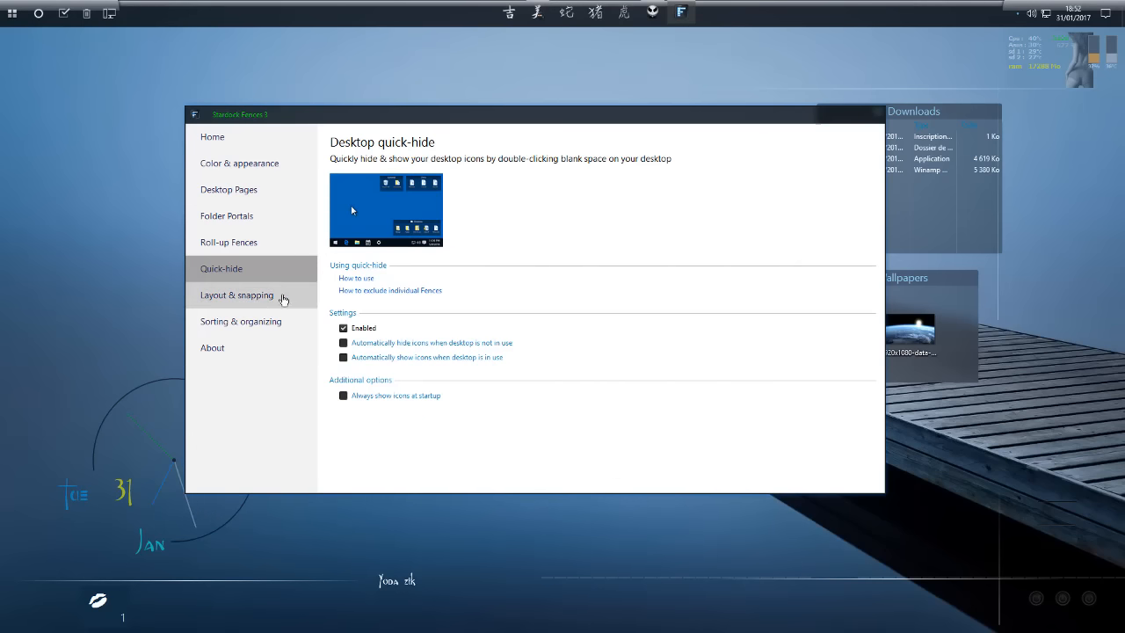
pyautogui.click(268, 297)
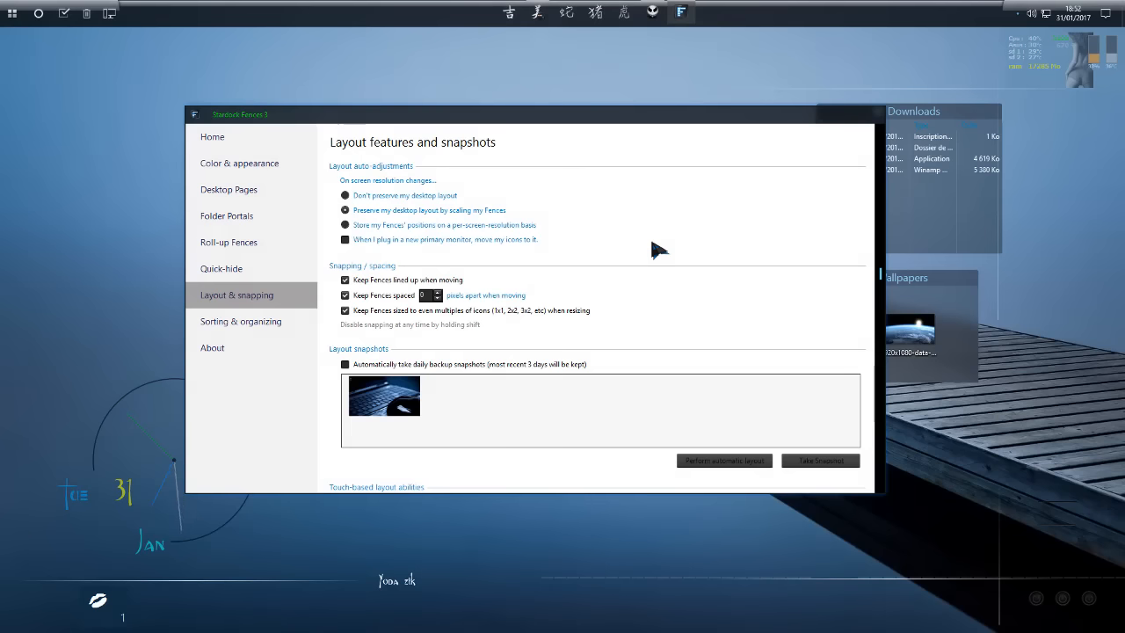
pyautogui.scroll(-2, 657, 250)
pyautogui.scroll(2, 658, 250)
pyautogui.moveTo(720, 117); pyautogui.dragTo(659, 87)
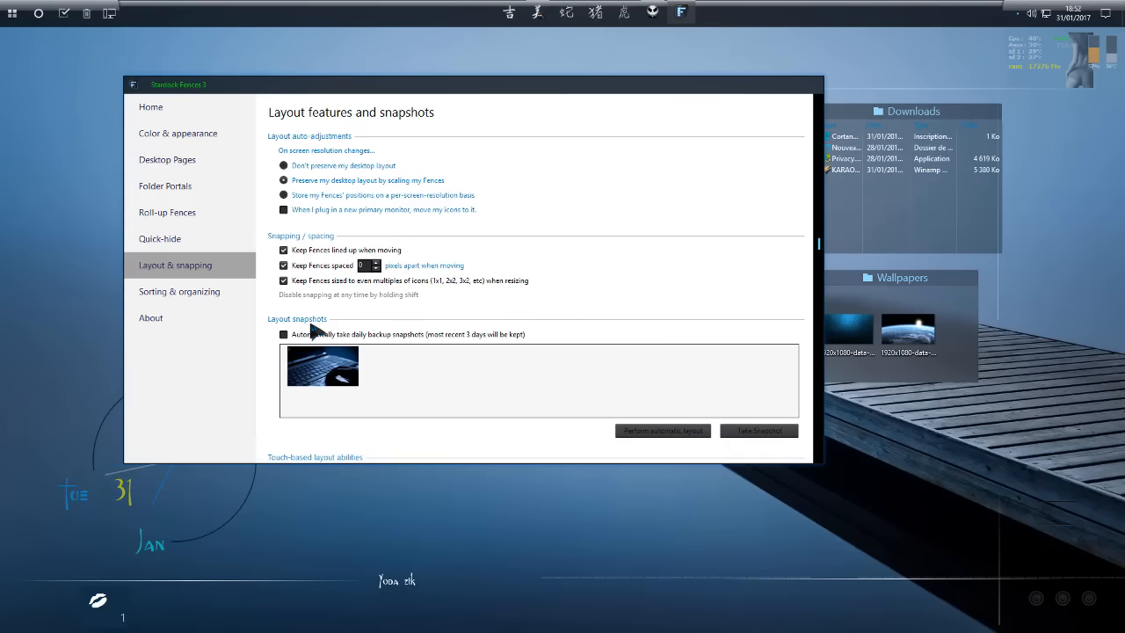
pyautogui.click(283, 335)
# Step: Show the Sorting & organizing settings and move the settings window to leave free desktop space beside it
pyautogui.click(191, 295)
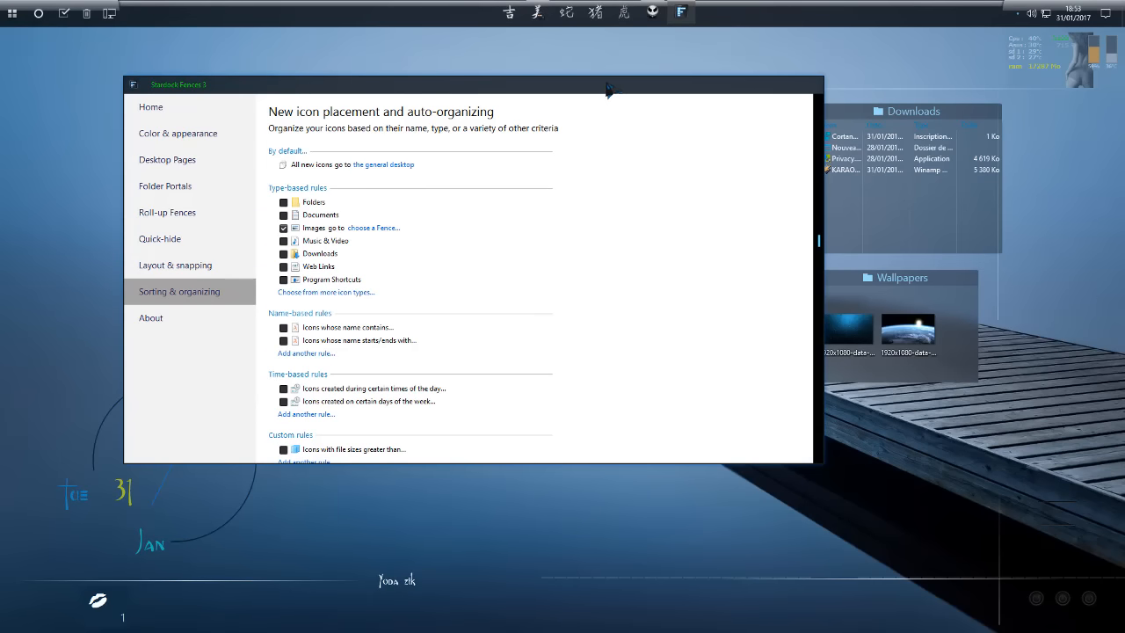
pyautogui.moveTo(606, 91); pyautogui.dragTo(592, 67)
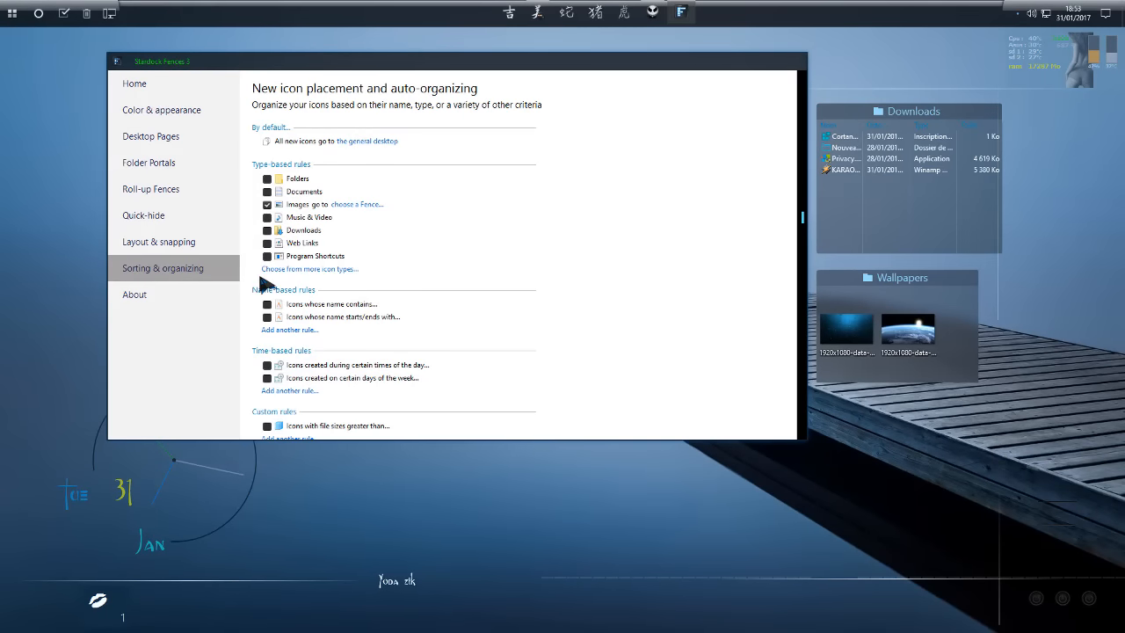
pyautogui.moveTo(473, 72); pyautogui.dragTo(632, 70)
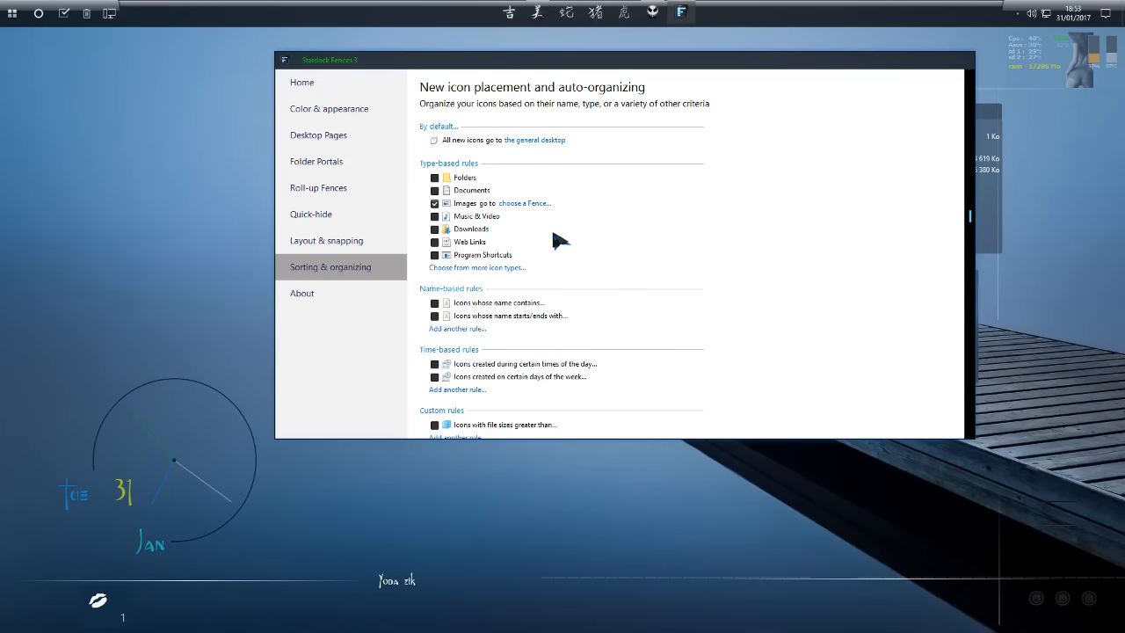
pyautogui.moveTo(672, 131); pyautogui.dragTo(655, 180)
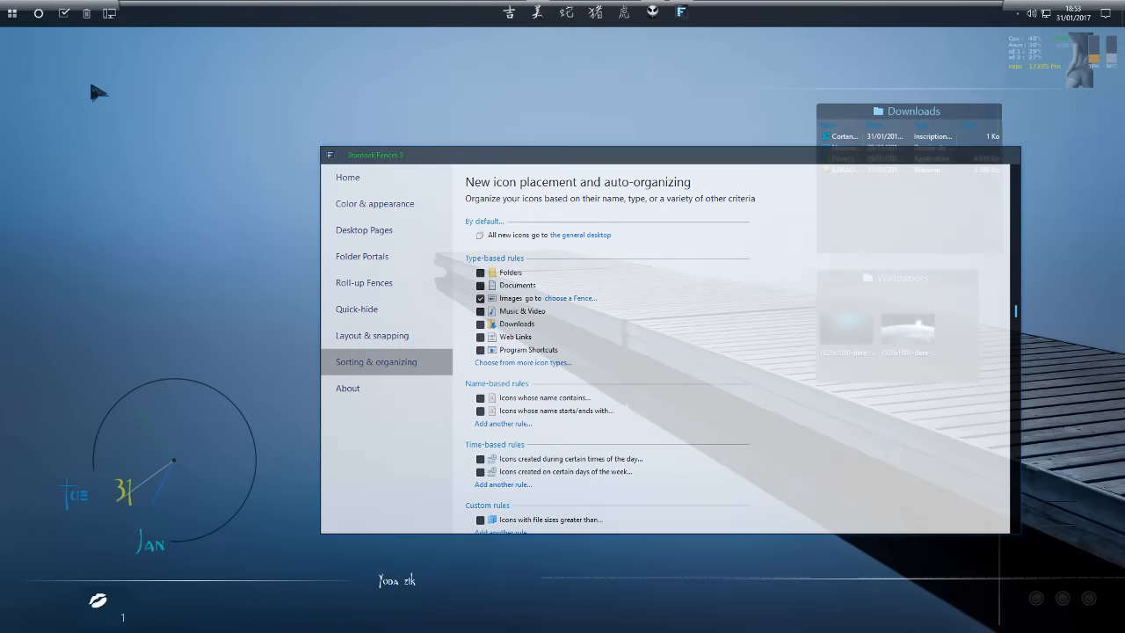
# Step: Create a new text document on the free desktop area, keeping its default name
pyautogui.rightClick(115, 151)
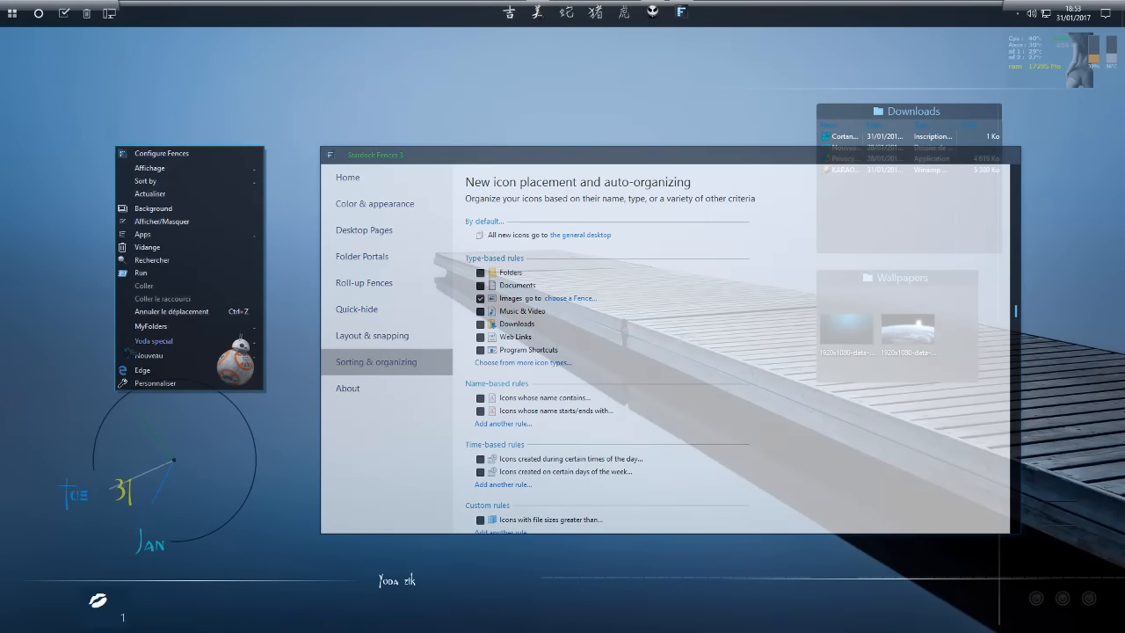
pyautogui.moveTo(233, 355)
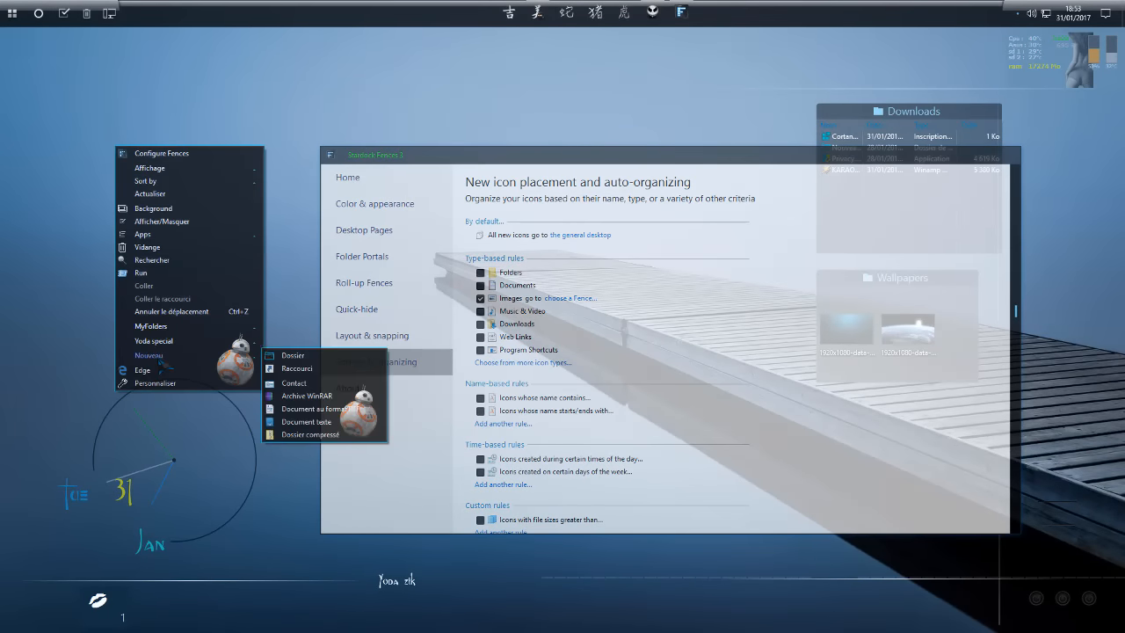
pyautogui.click(298, 422)
pyautogui.click(209, 255)
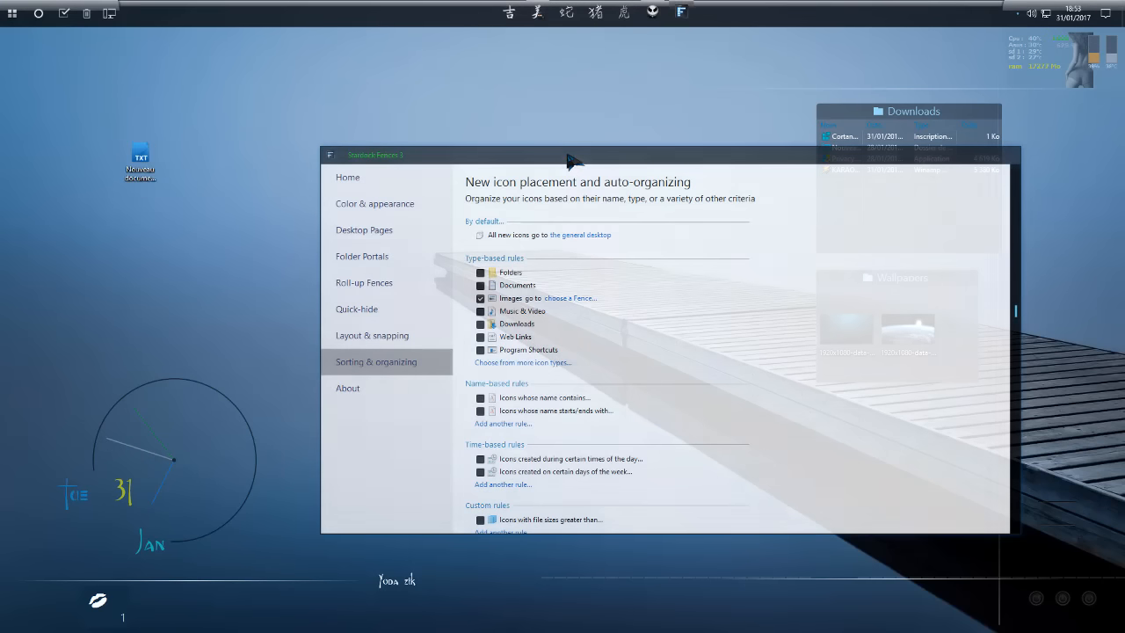
# Step: Disable the Images sorting rule, enable the Documents rule, and check which fences it can target
pyautogui.moveTo(568, 155); pyautogui.dragTo(470, 109)
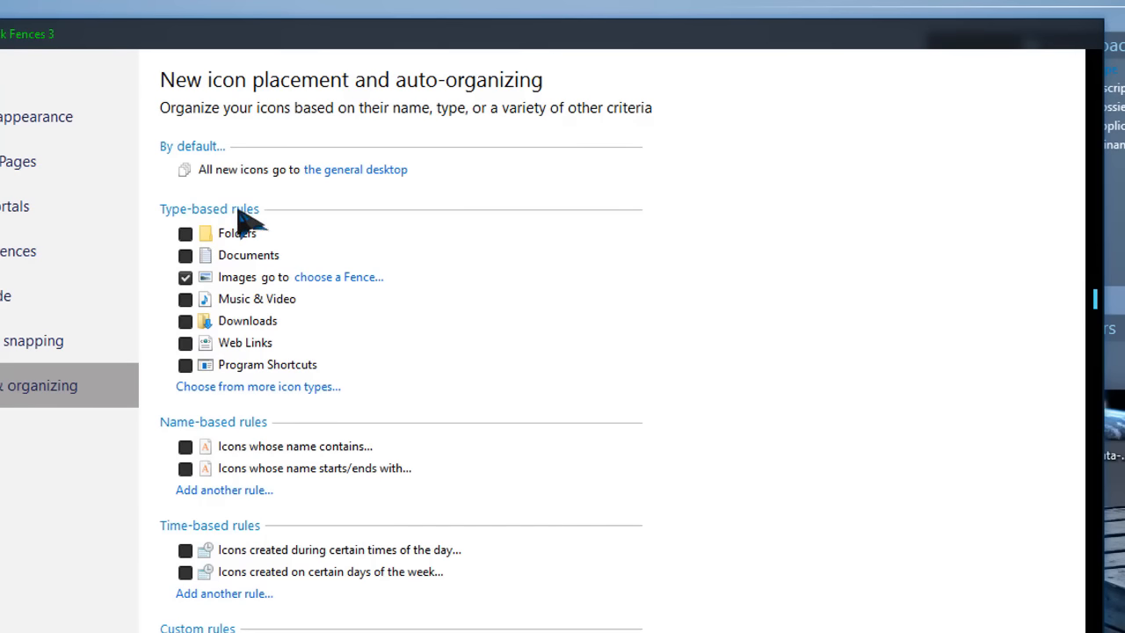
pyautogui.click(185, 277)
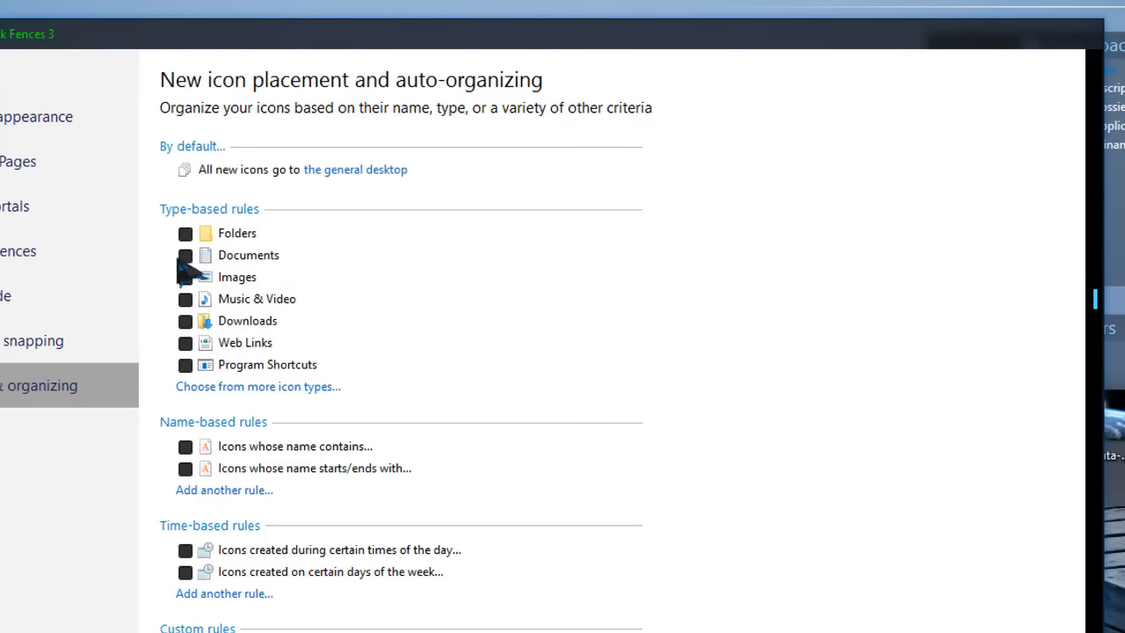
pyautogui.click(186, 256)
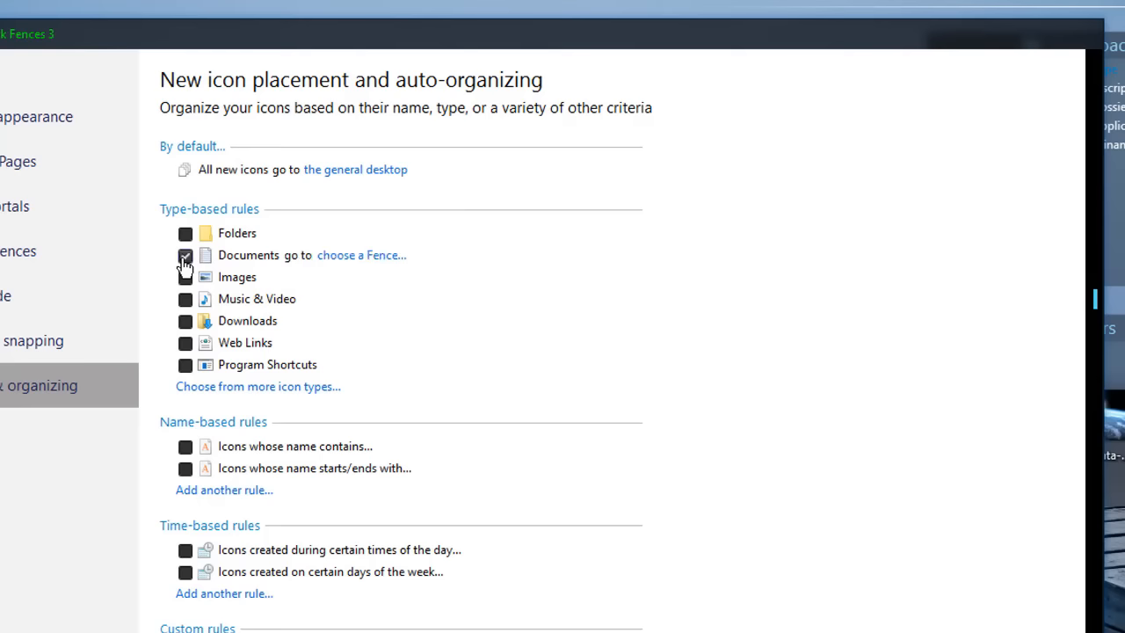
pyautogui.click(357, 257)
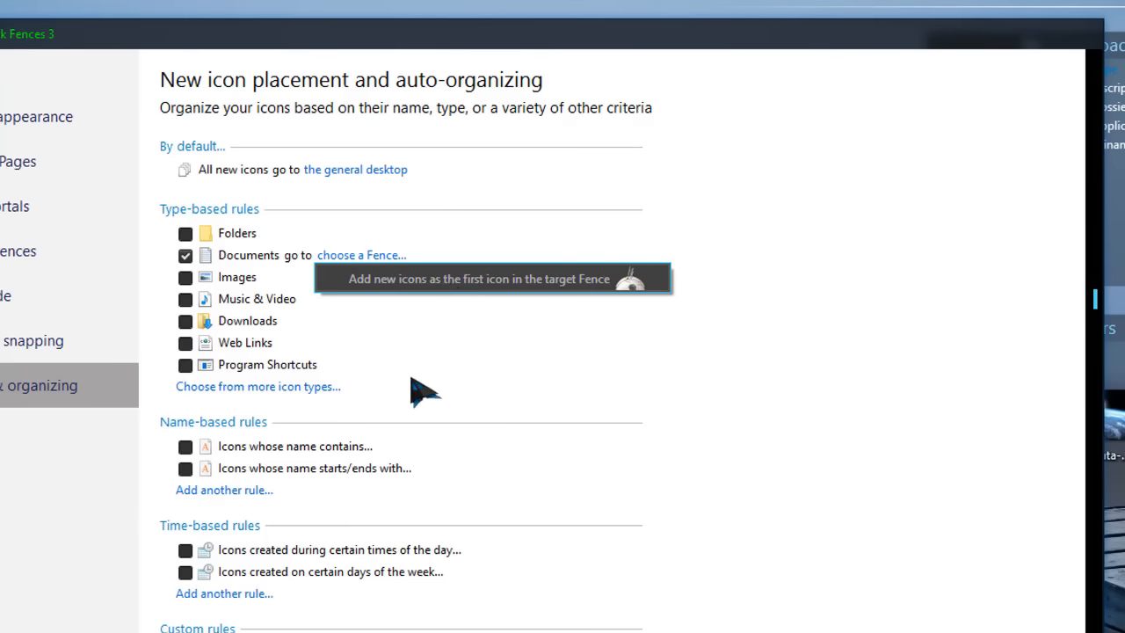
pyautogui.click(74, 331)
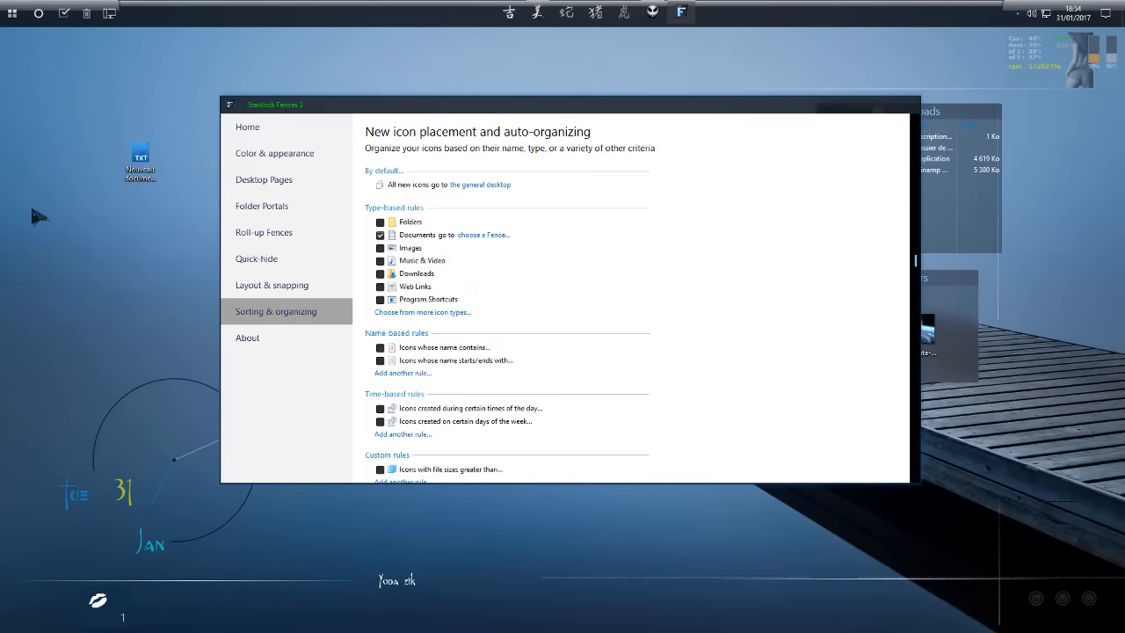
# Step: Create a fence titled "Documents" on the free desktop beside the settings window and move it lower, clear of the text document icon
pyautogui.moveTo(32, 205); pyautogui.dragTo(176, 356)
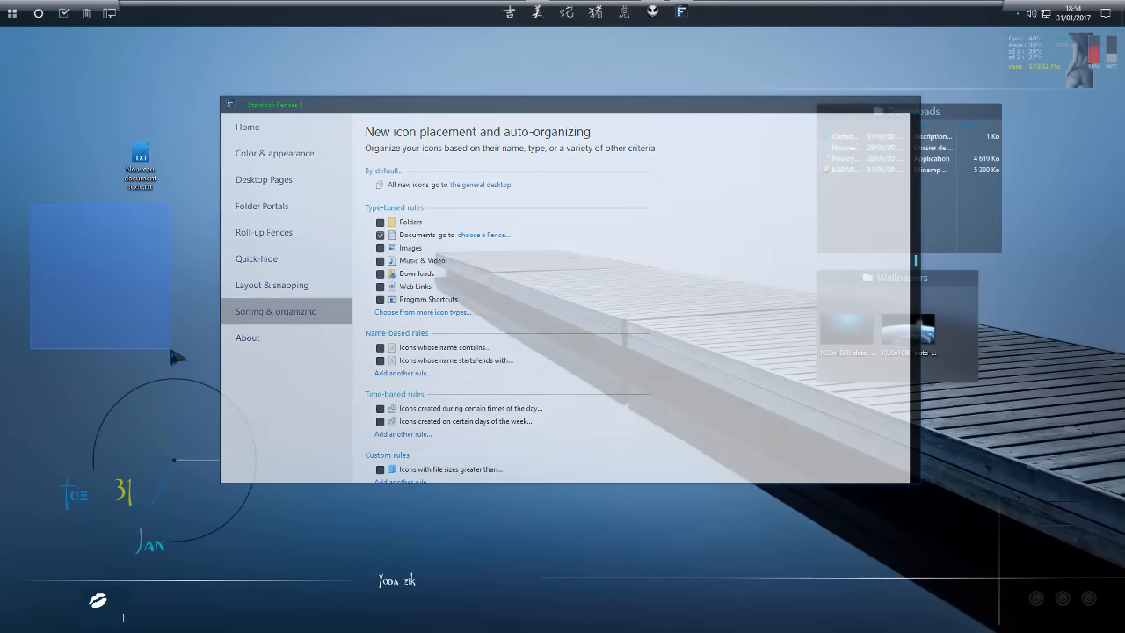
pyautogui.moveTo(174, 355); pyautogui.dragTo(174, 353)
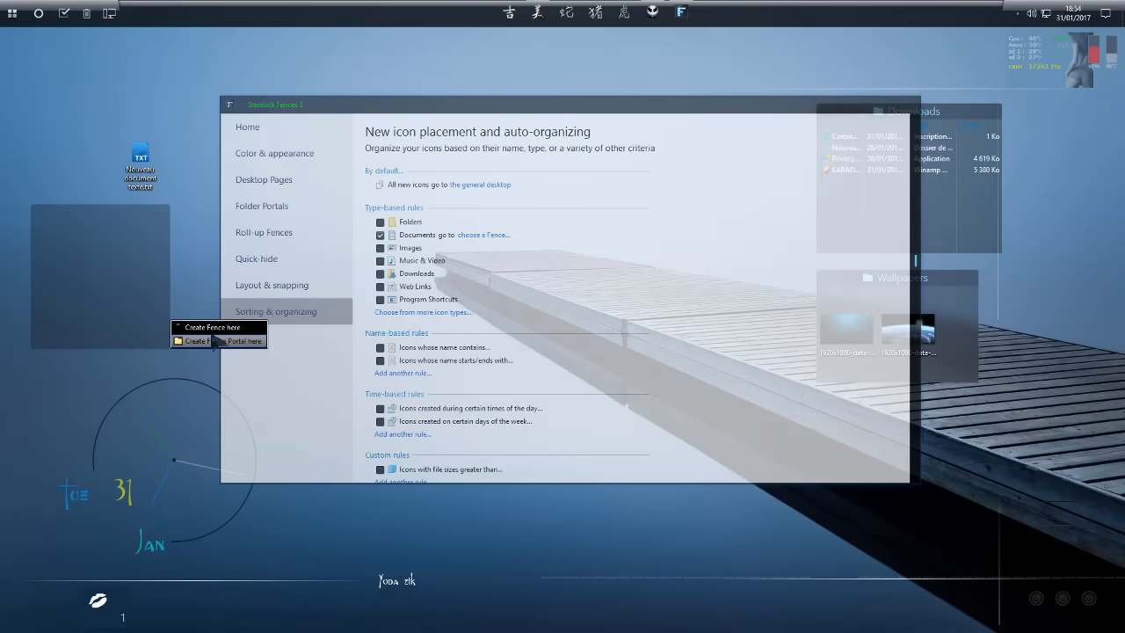
pyautogui.click(238, 328)
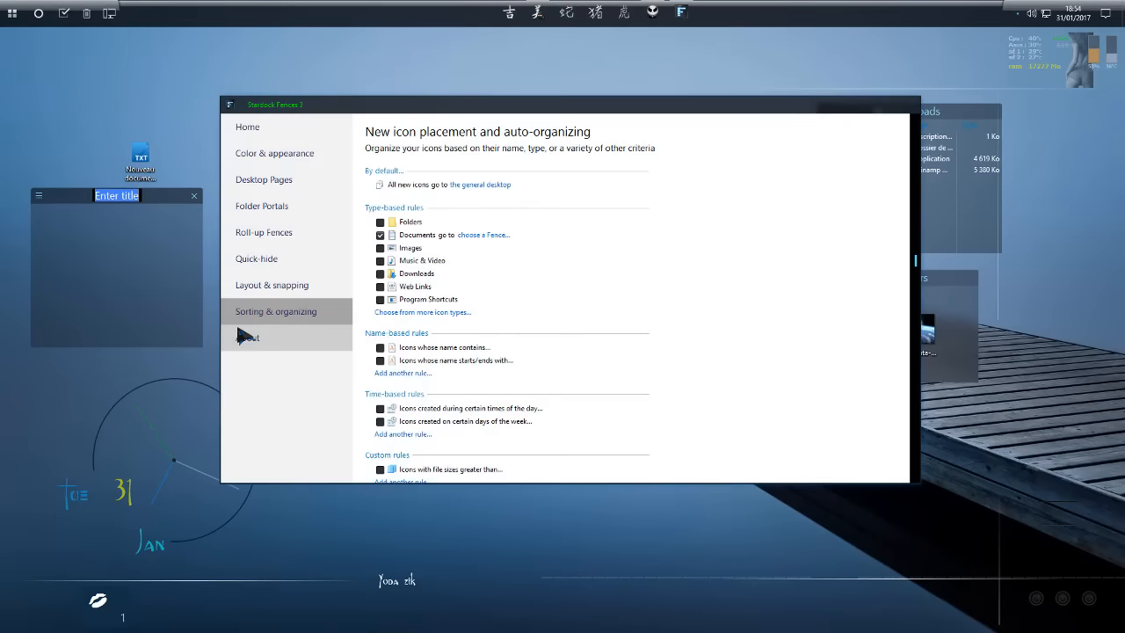
pyautogui.write('D')
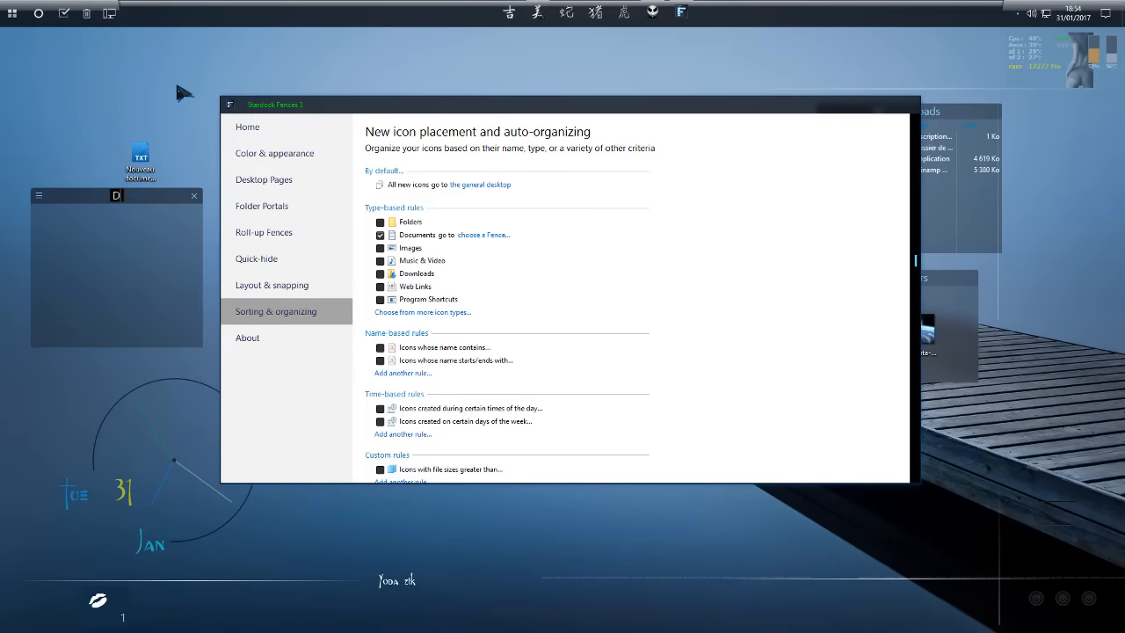
pyautogui.write('ocuments')
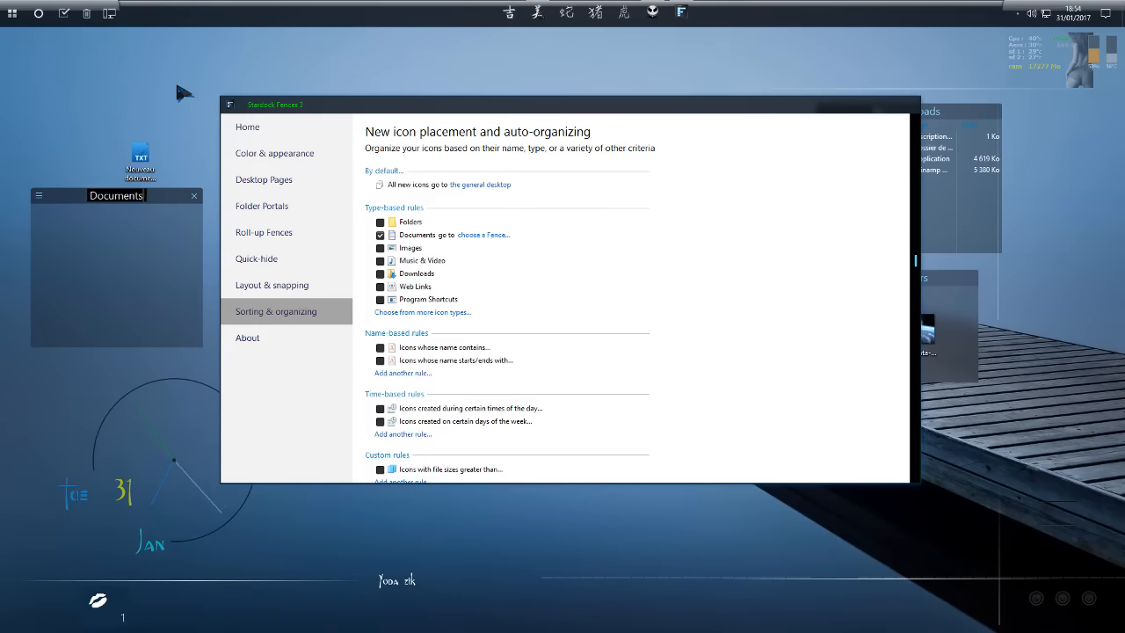
pyautogui.press('Return')
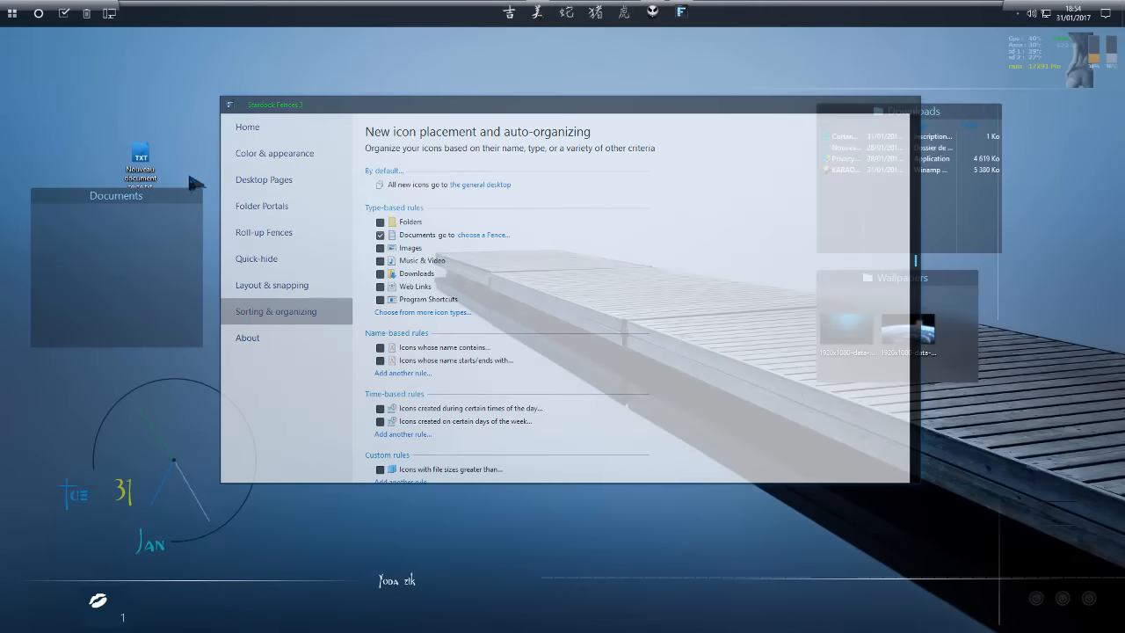
pyautogui.moveTo(81, 195); pyautogui.dragTo(84, 261)
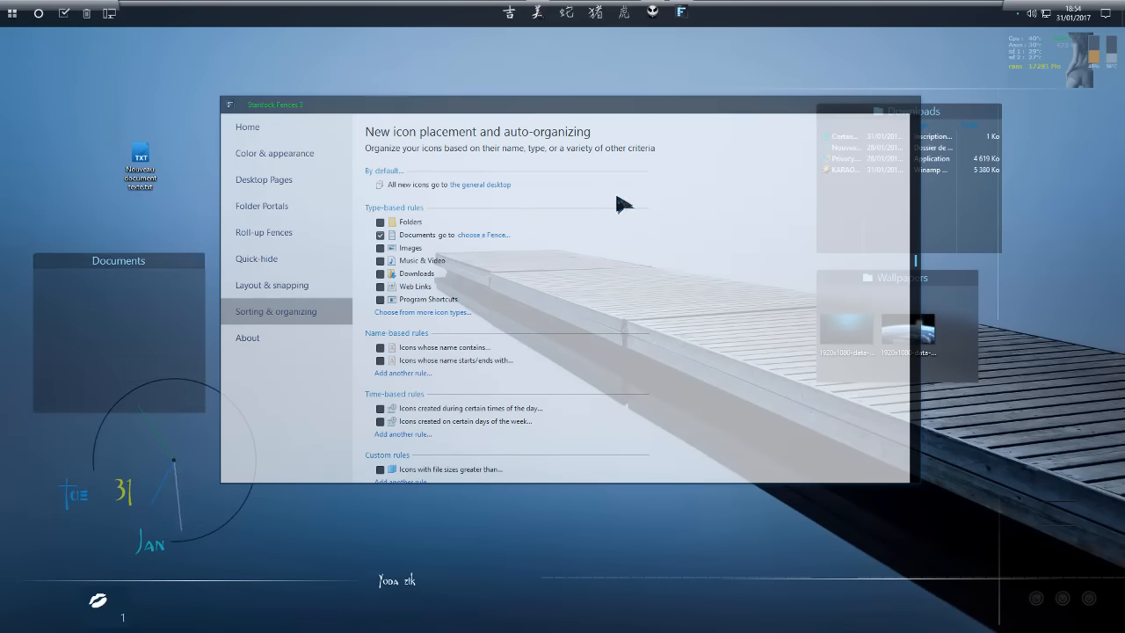
# Step: Place the text document in the Documents fence and create a new RTF document on the free desktop above it
pyautogui.click(578, 106)
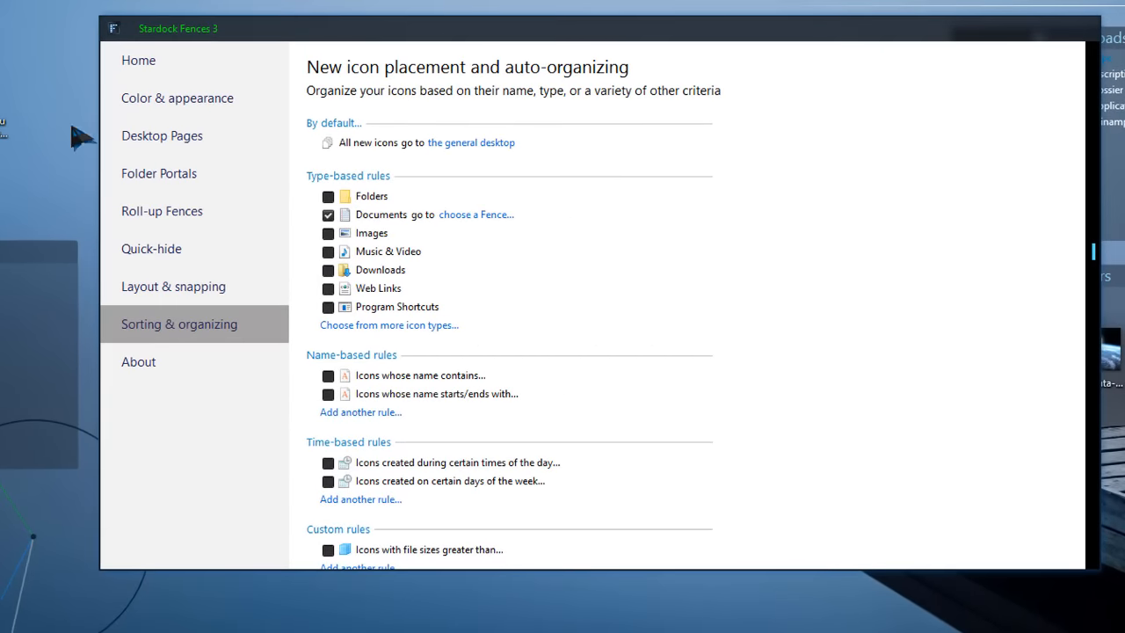
pyautogui.moveTo(4, 109); pyautogui.dragTo(62, 312)
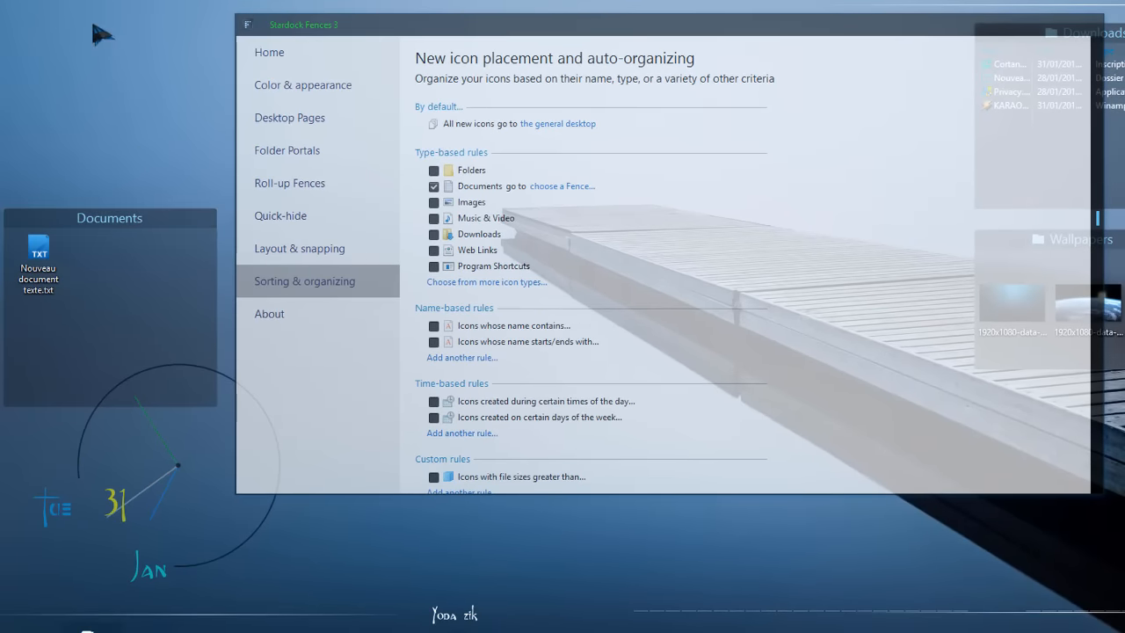
pyautogui.rightClick(74, 3)
pyautogui.moveTo(117, 245)
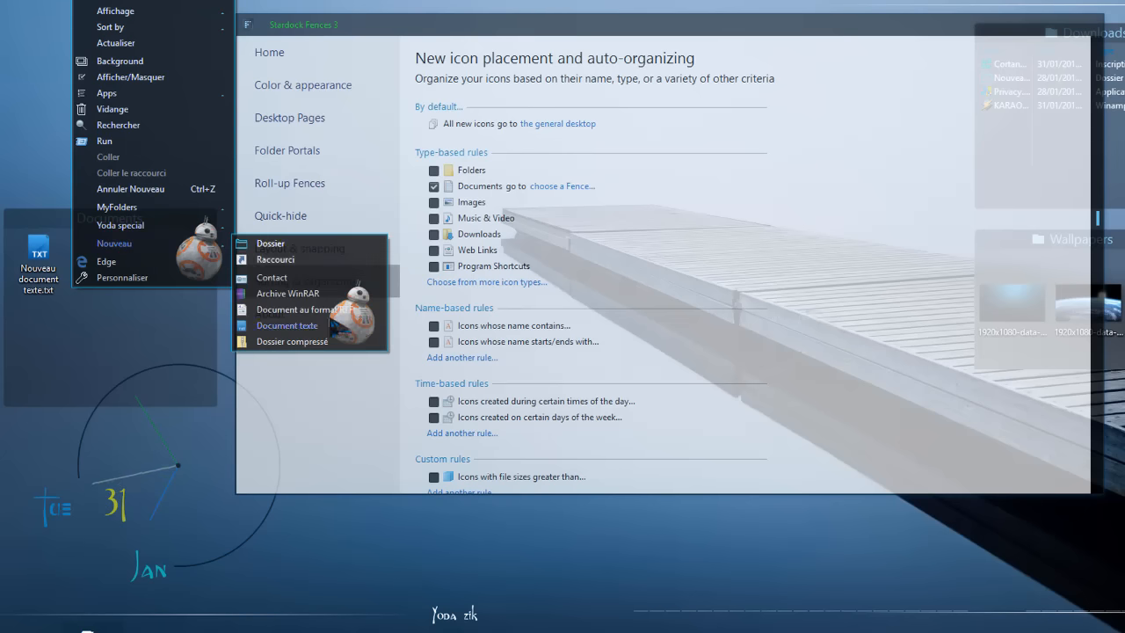
pyautogui.click(301, 312)
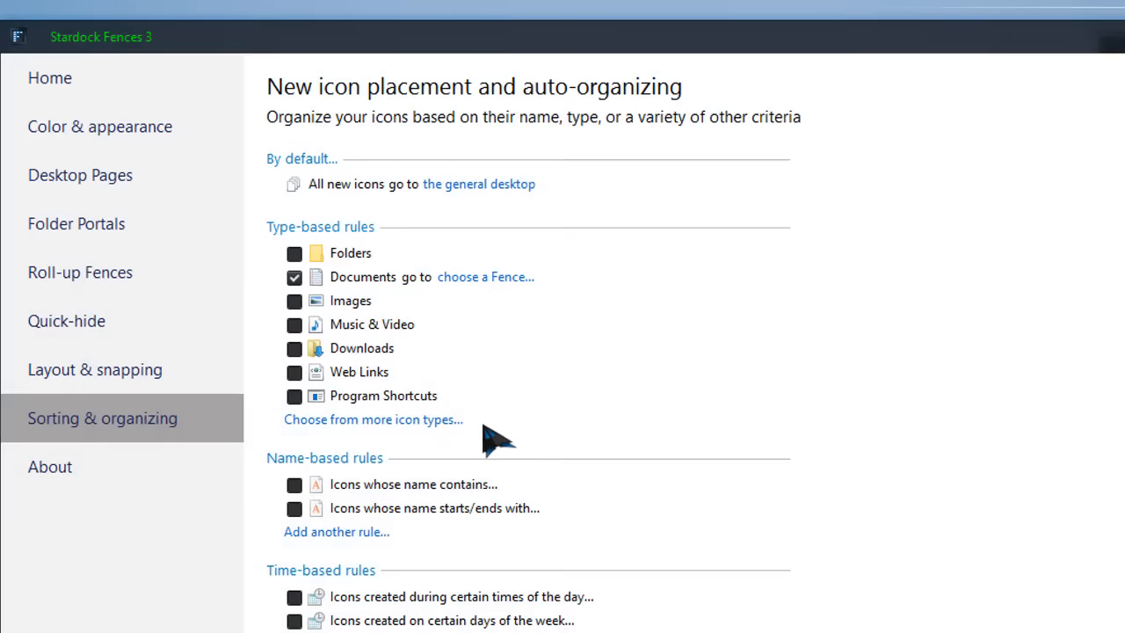
# Step: Add a type-based sorting rule for icons whose type is Document, keeping its full extension list and default description
pyautogui.click(428, 422)
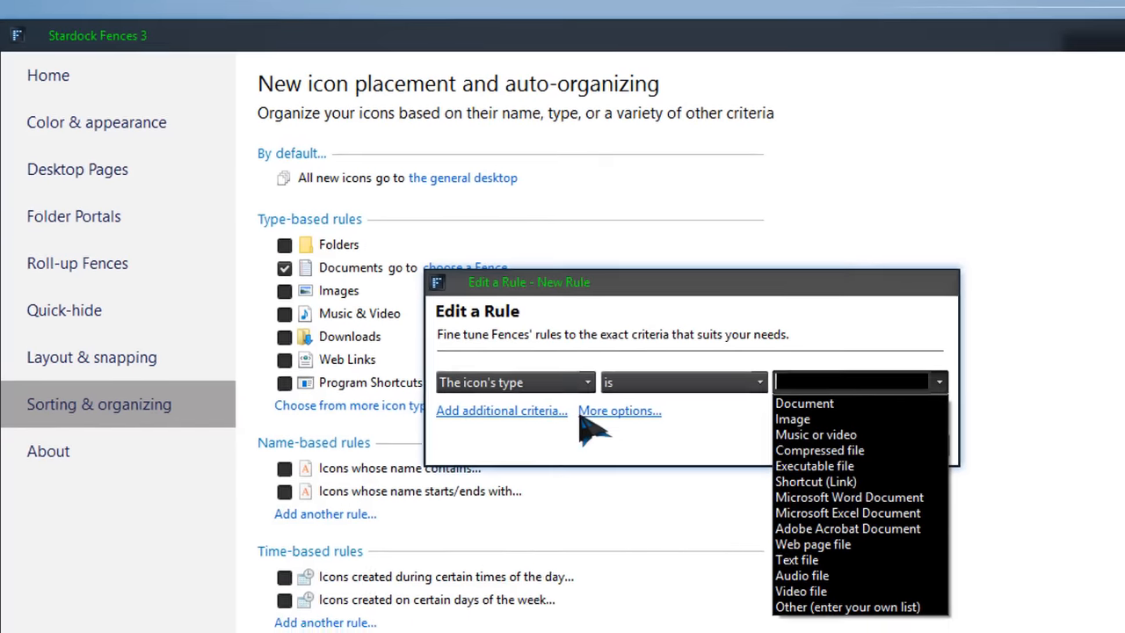
pyautogui.click(715, 290)
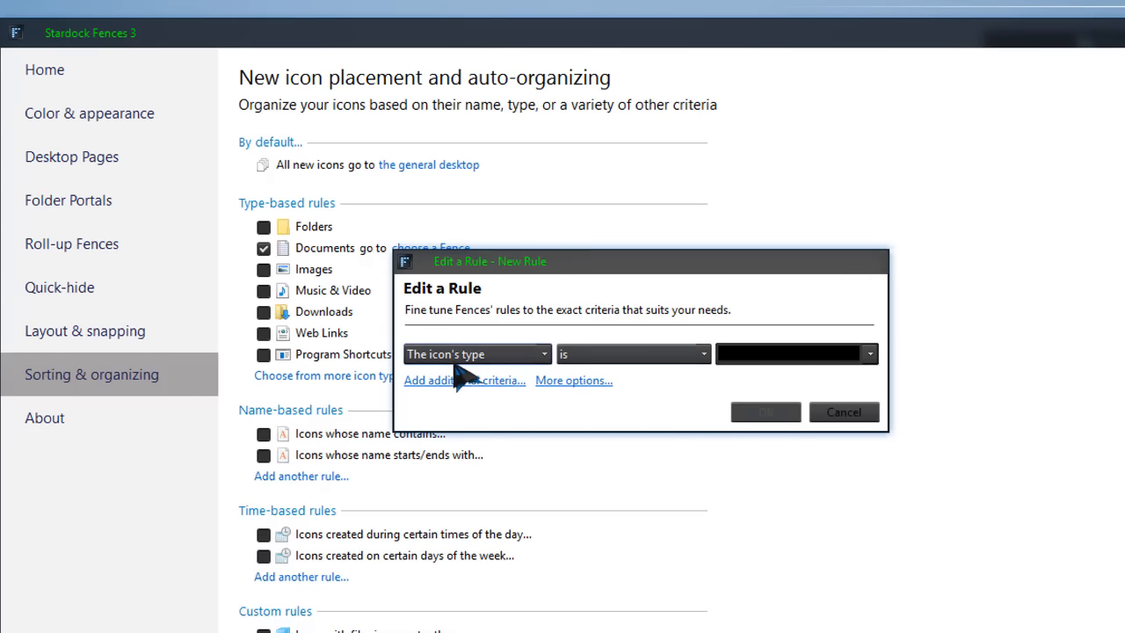
pyautogui.click(870, 355)
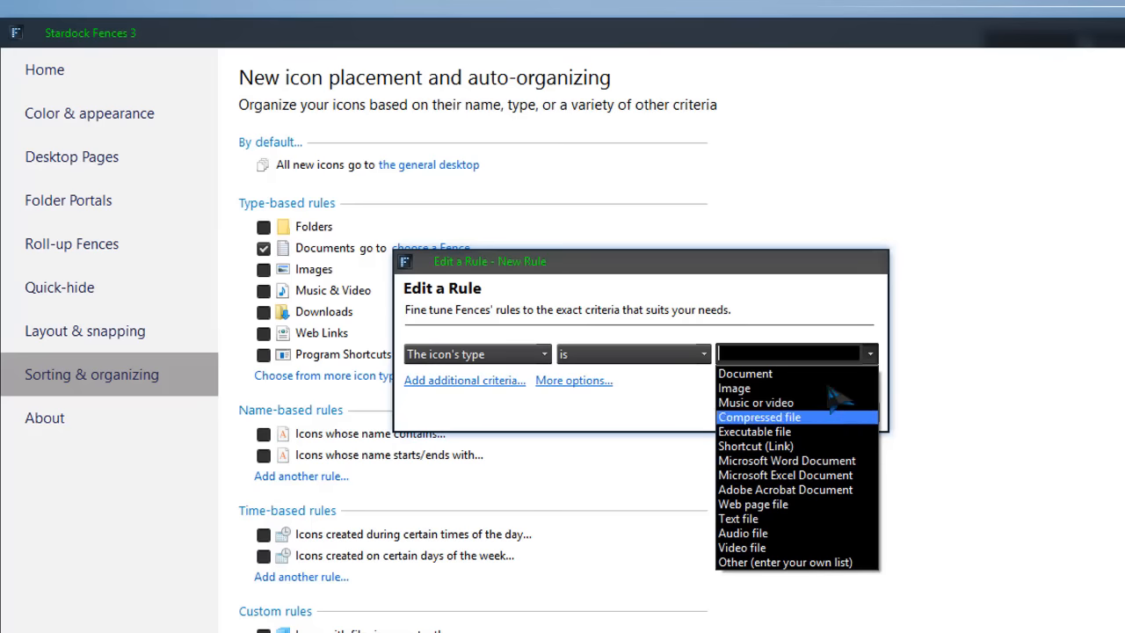
pyautogui.click(869, 354)
pyautogui.click(869, 354)
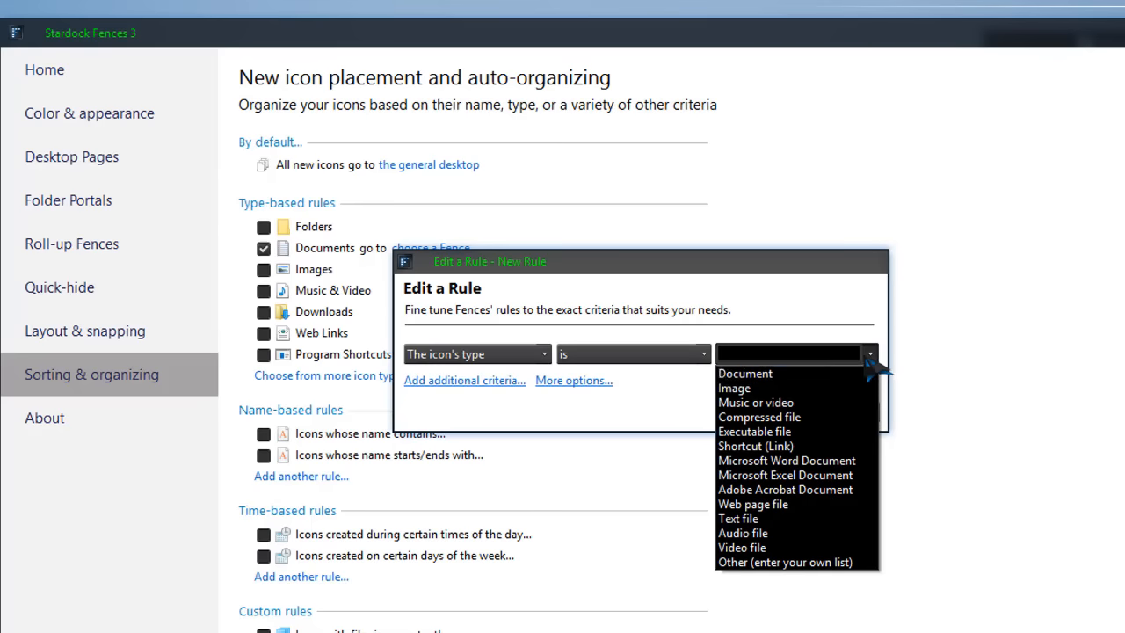
pyautogui.click(799, 372)
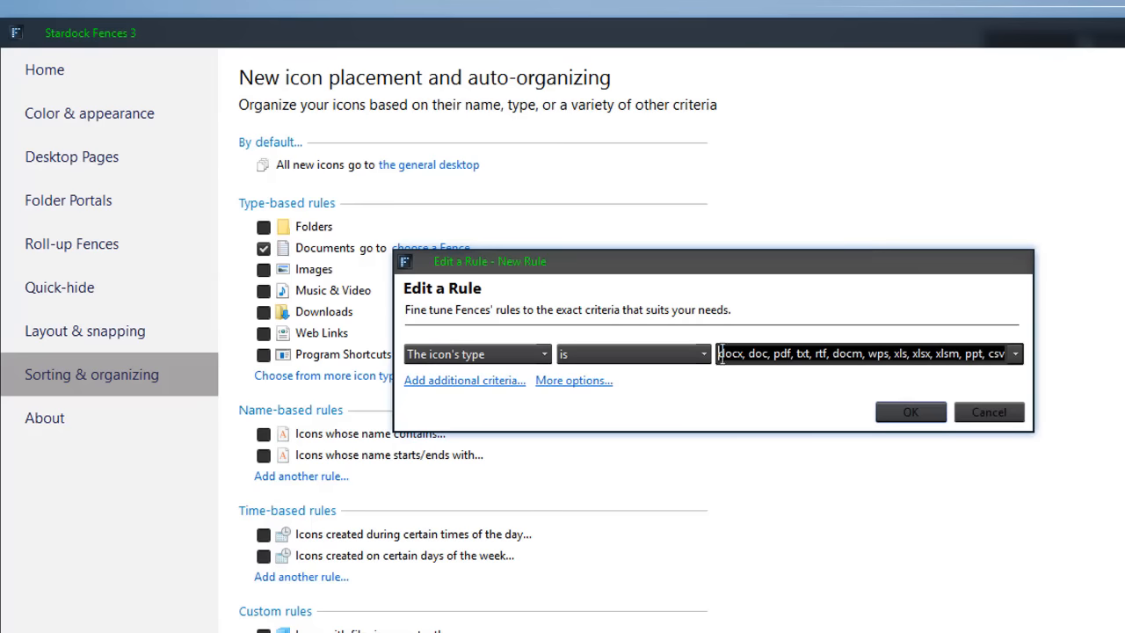
pyautogui.moveTo(752, 353); pyautogui.dragTo(1011, 357)
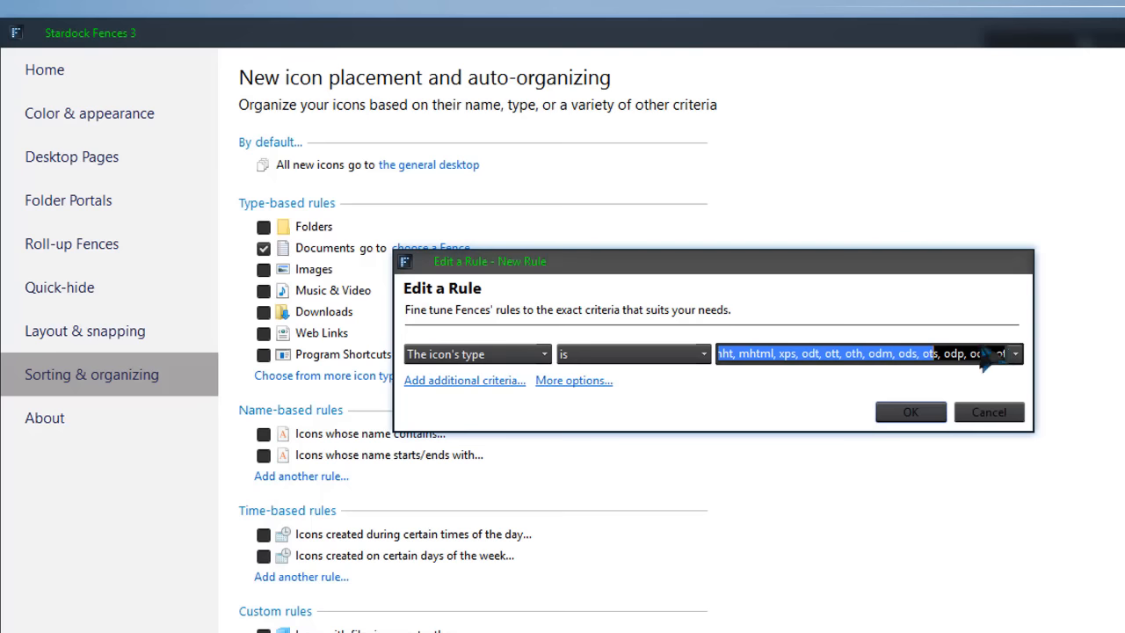
pyautogui.click(927, 416)
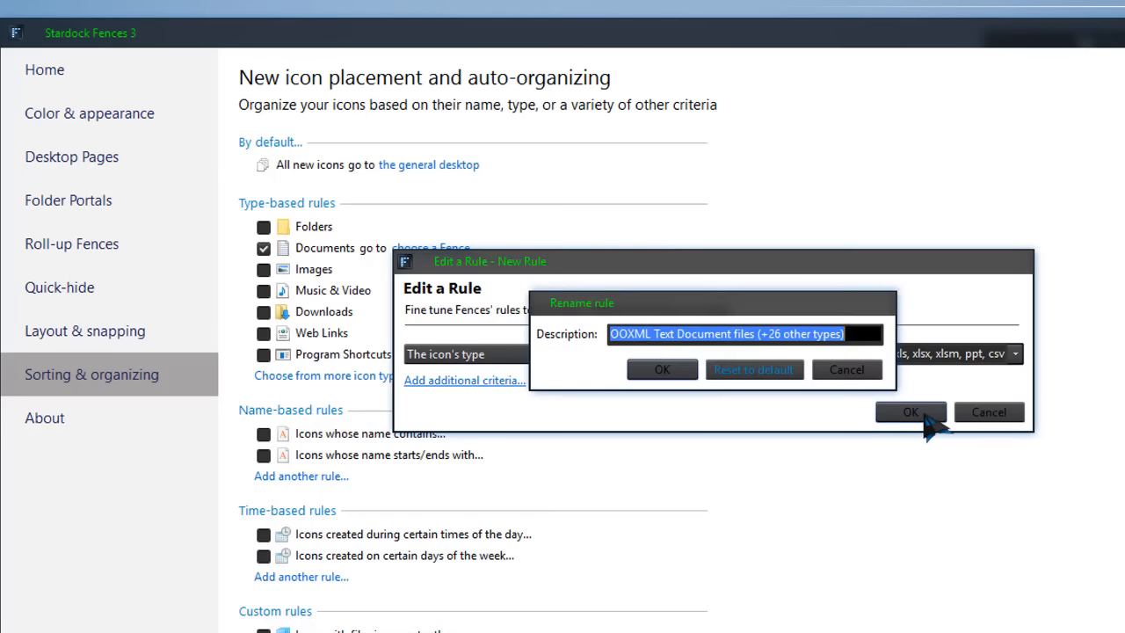
pyautogui.click(666, 369)
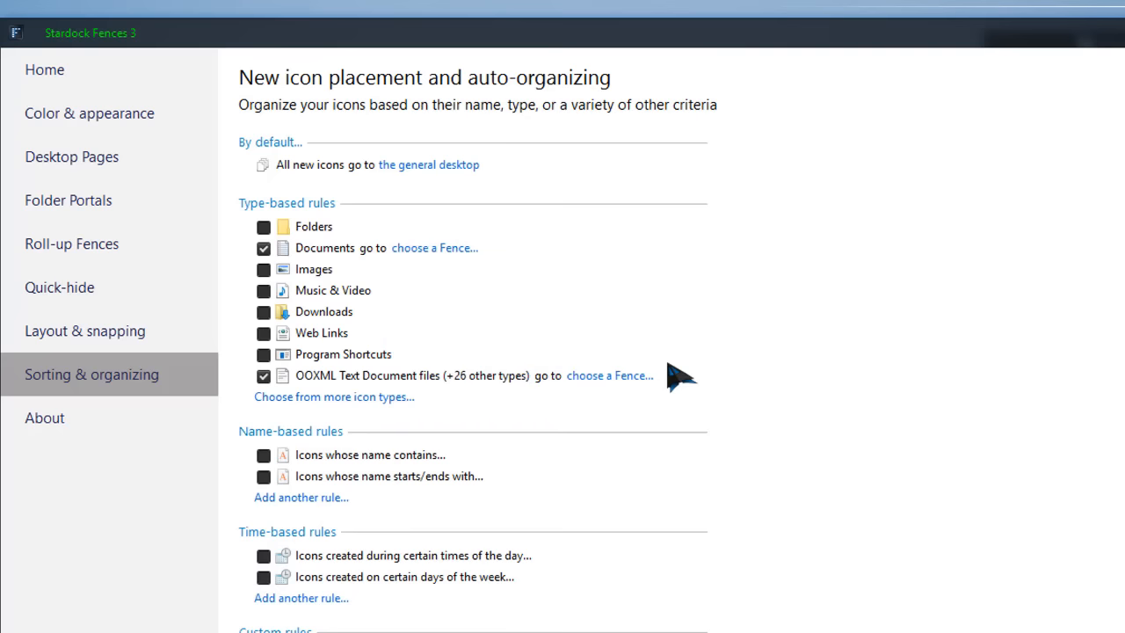
# Step: Apply all sorting rules now and recheck the criteria of the added document-types rule without changing it
pyautogui.scroll(-3, 772, 466)
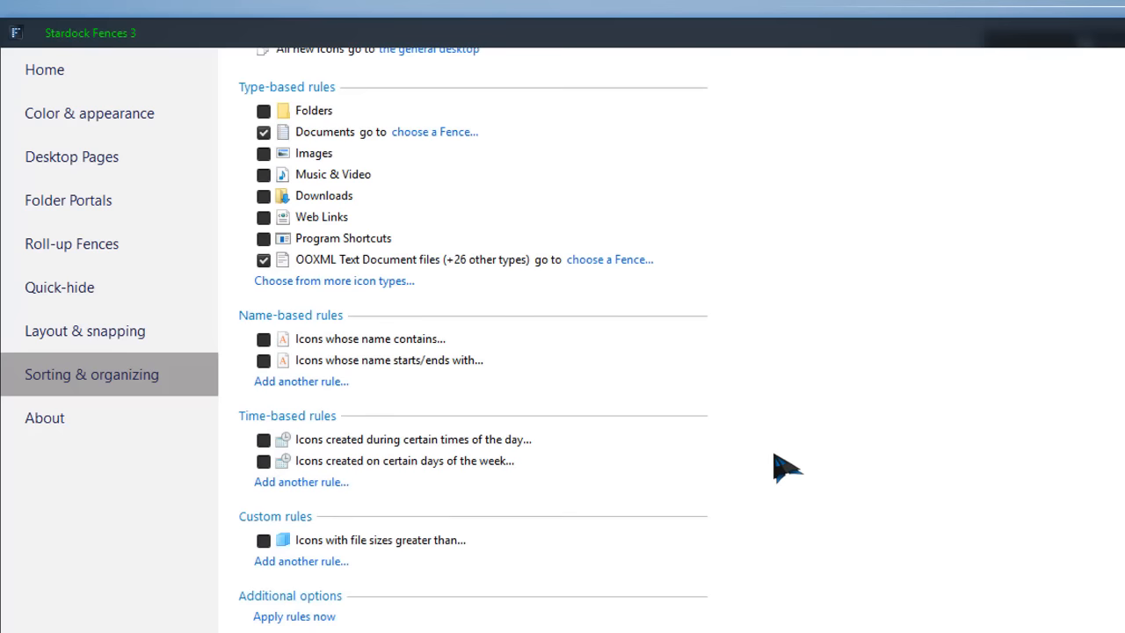
pyautogui.click(291, 549)
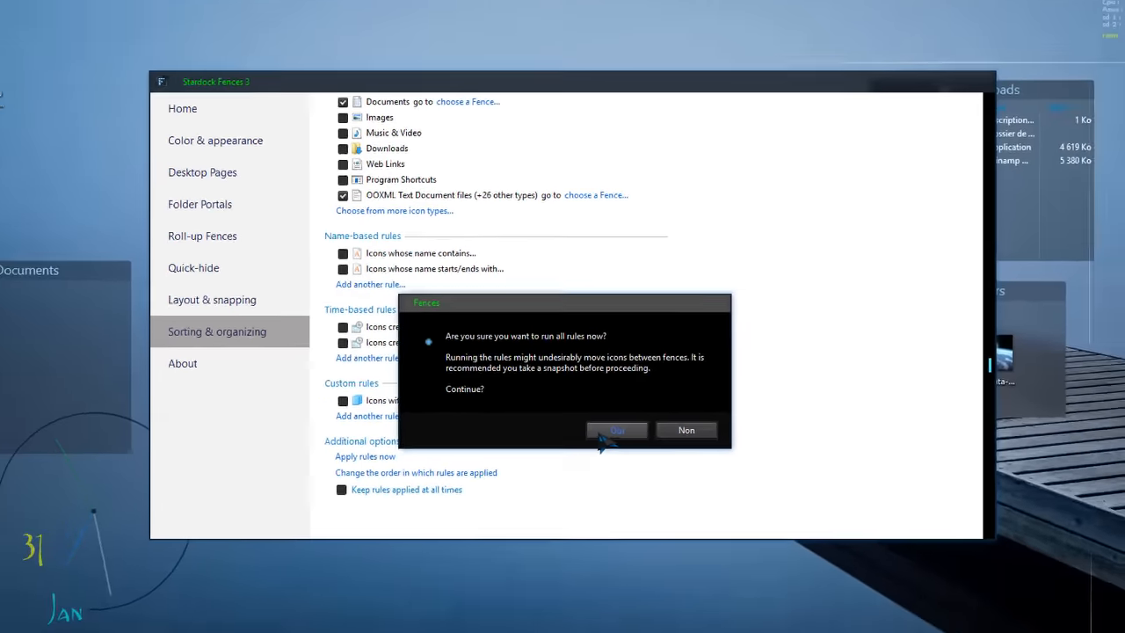
pyautogui.click(601, 435)
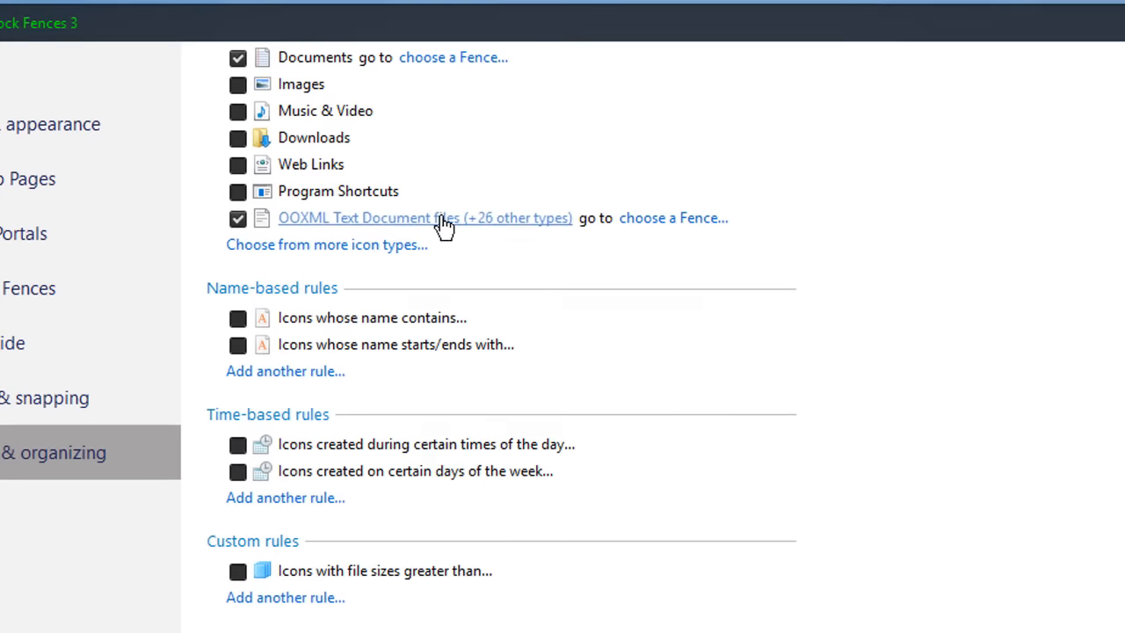
pyautogui.click(513, 200)
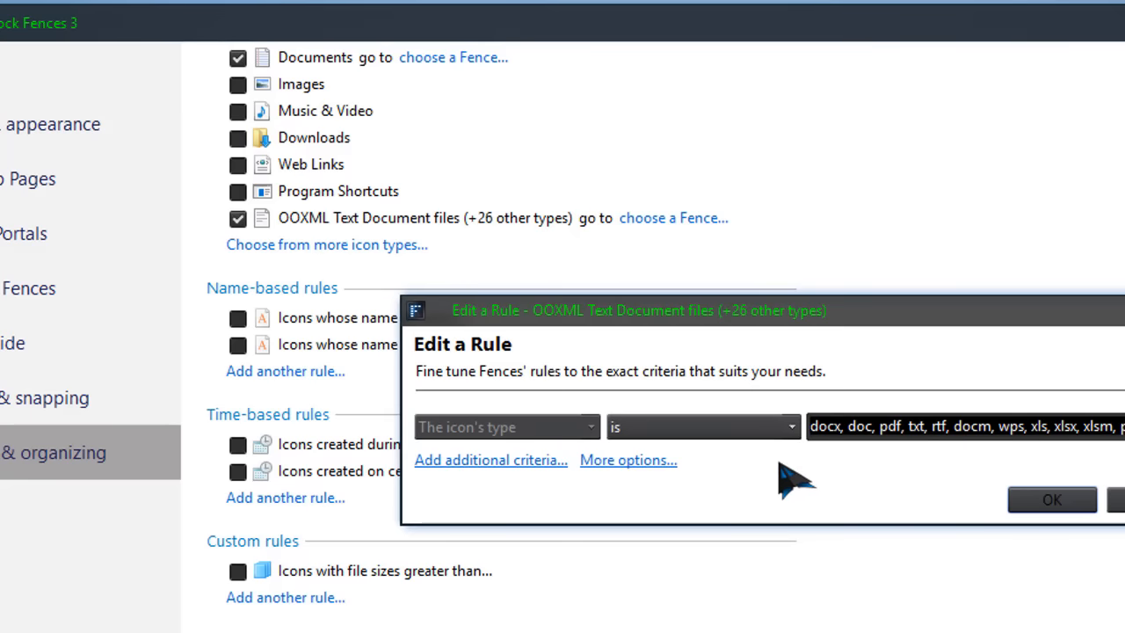
pyautogui.click(1117, 500)
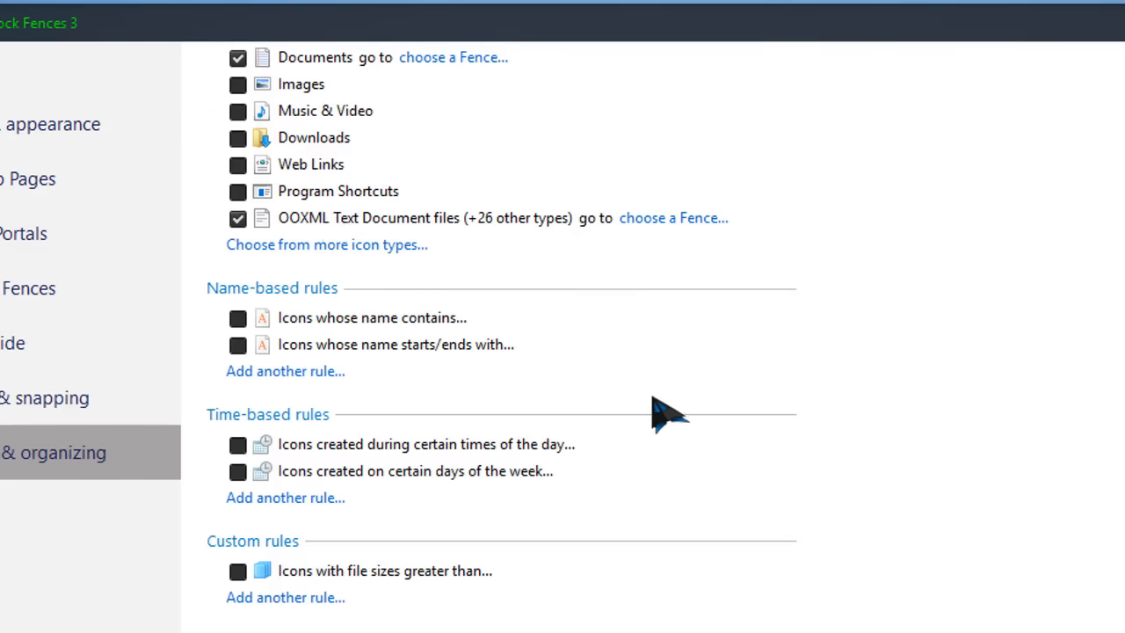
# Step: Set the Documents rule to send icons to the Documents fence and apply all sorting rules now
pyautogui.scroll(3, 492, 395)
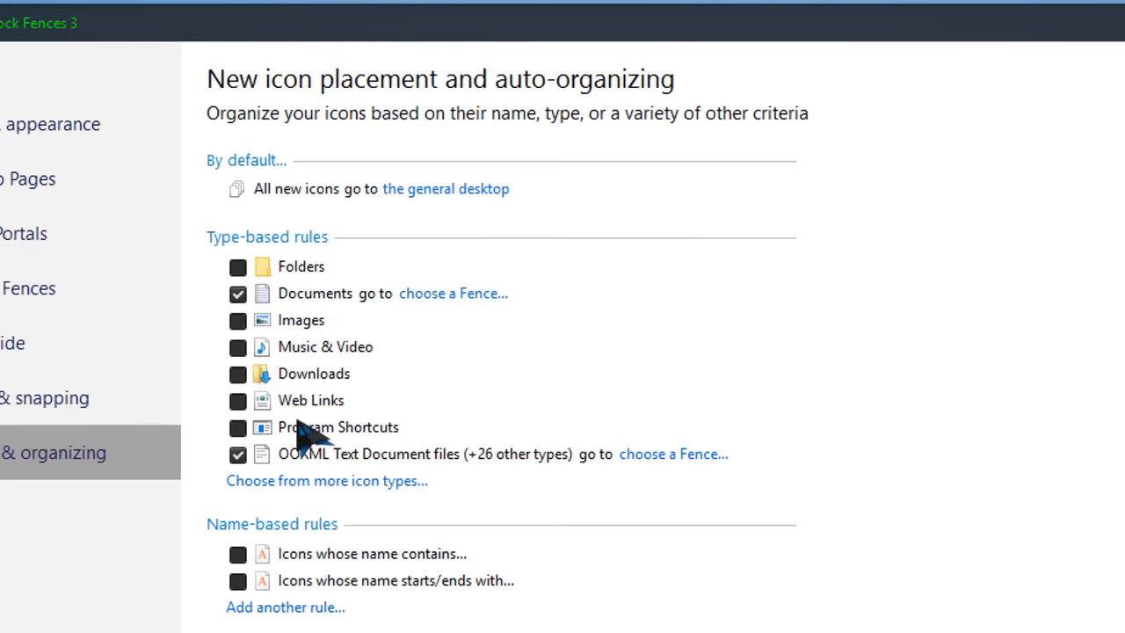
pyautogui.click(439, 298)
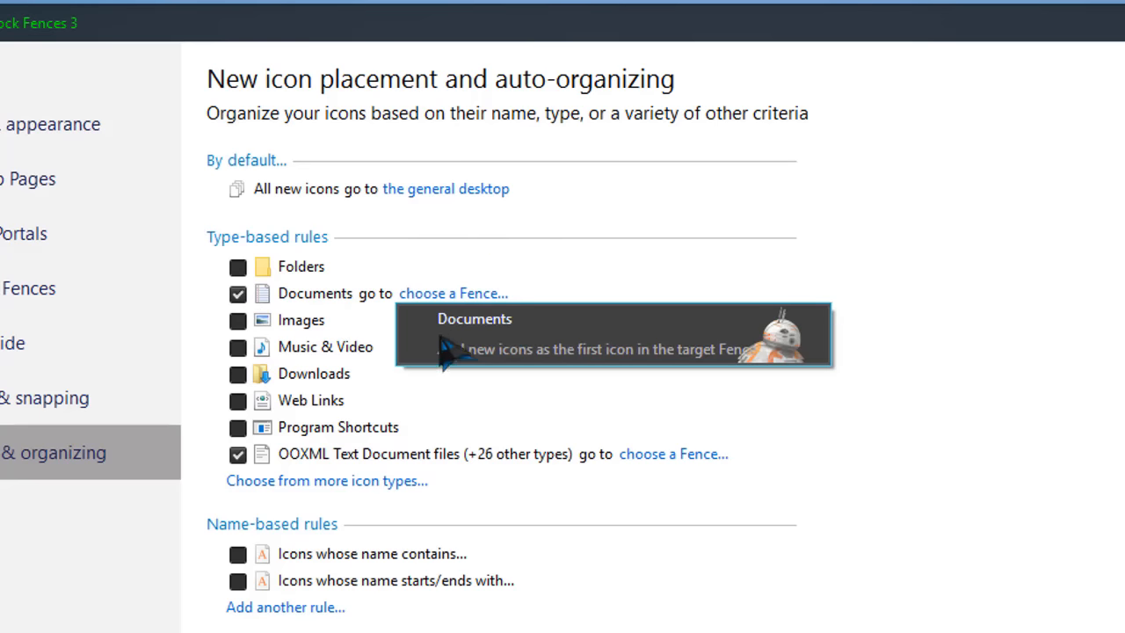
pyautogui.click(517, 330)
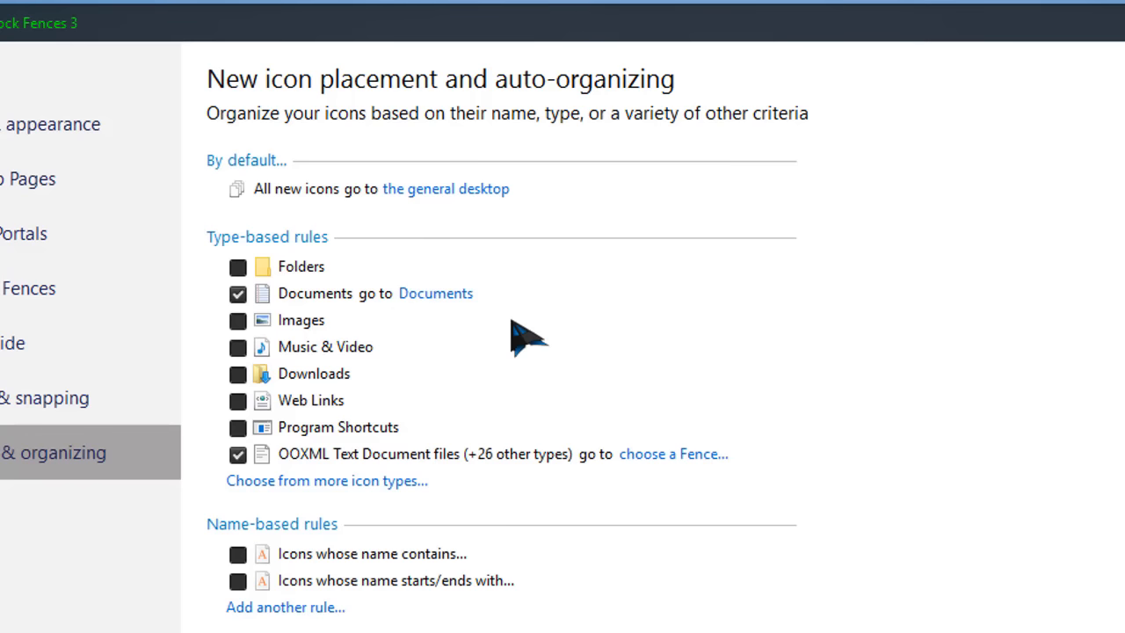
pyautogui.scroll(-3, 905, 420)
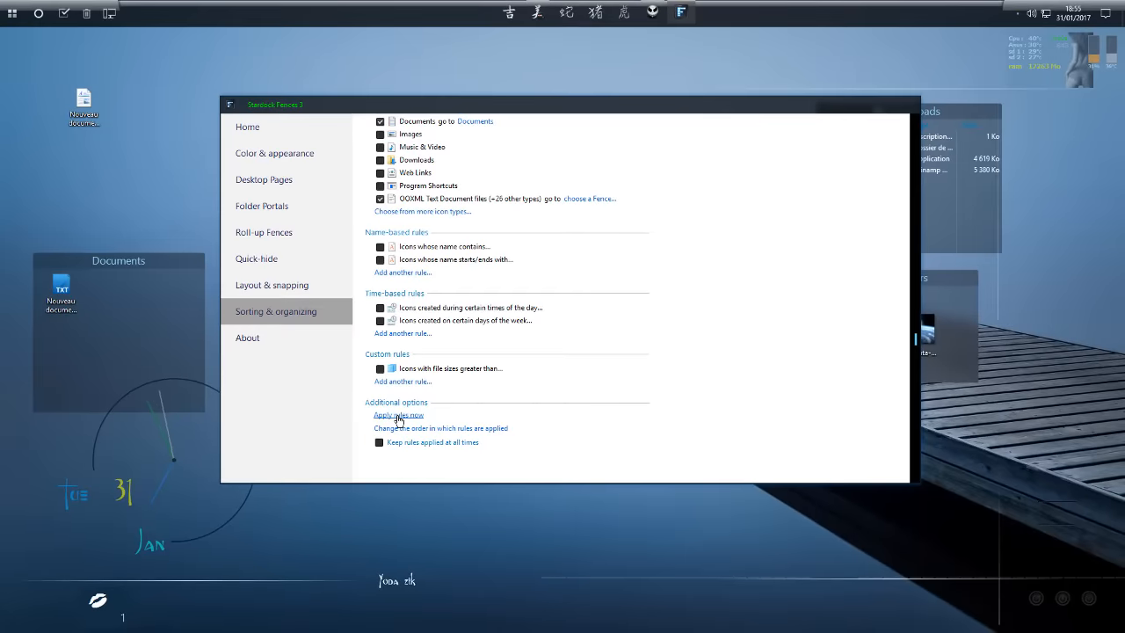
pyautogui.click(398, 416)
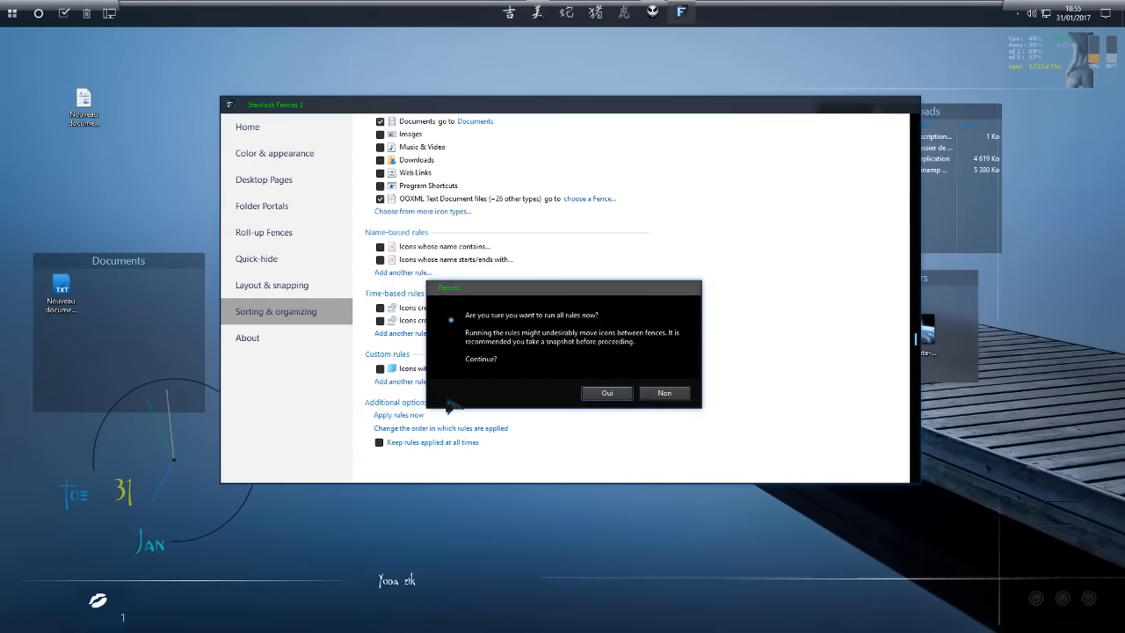
pyautogui.click(601, 395)
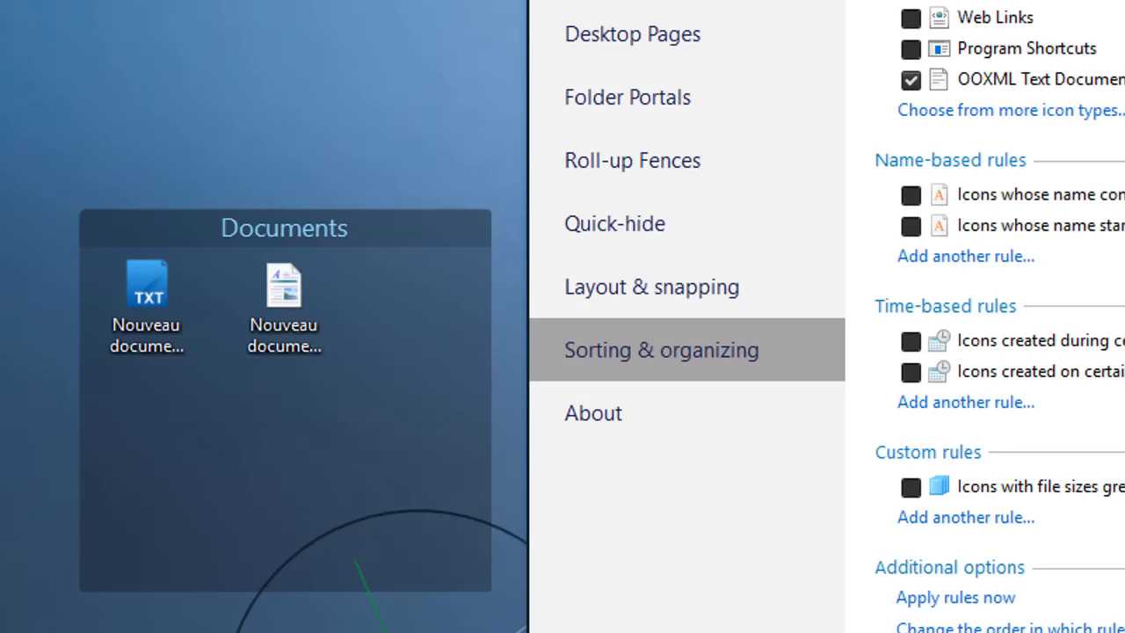
# Step: Shift the settings window slightly, check the icon types offered for another type-based rule, and cancel the new rule
pyautogui.scroll(3, 912, 264)
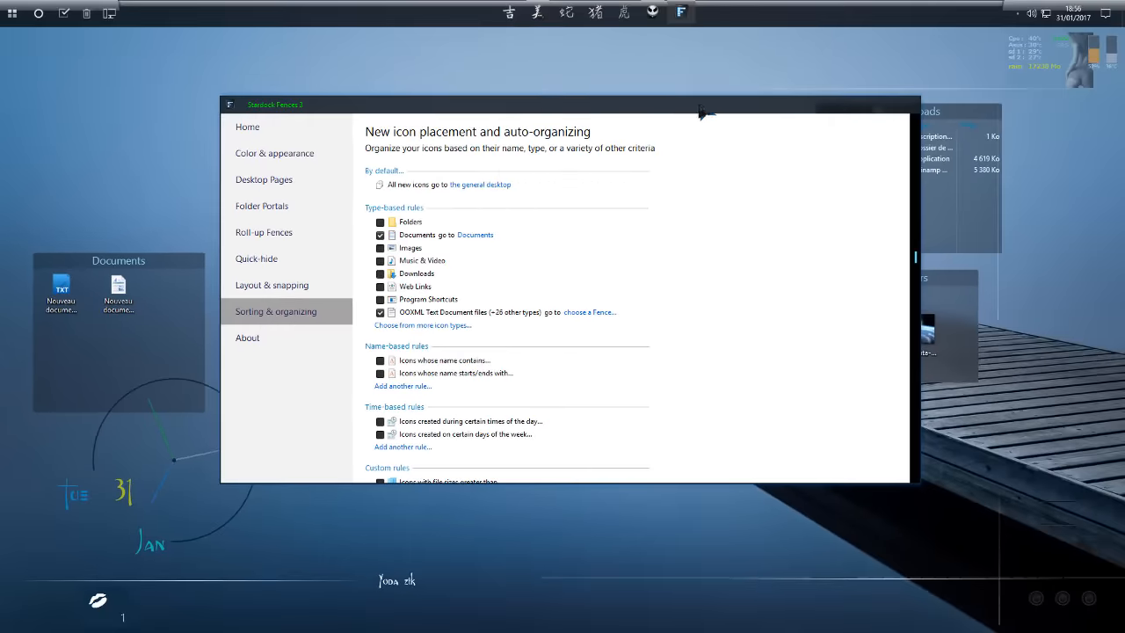
pyautogui.moveTo(703, 112); pyautogui.dragTo(729, 124)
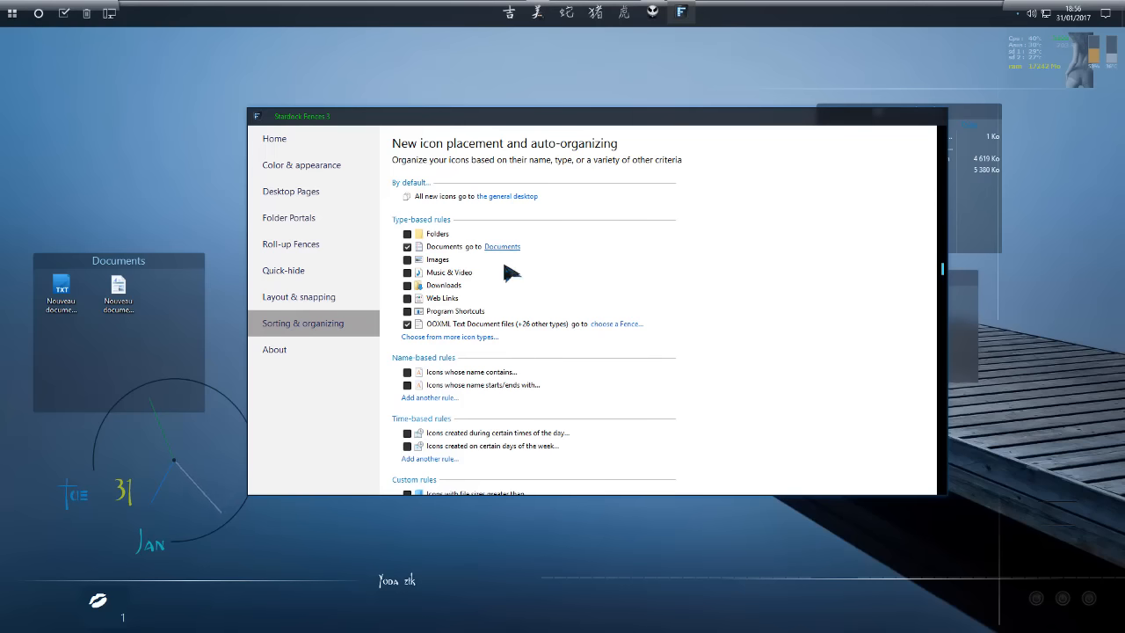
pyautogui.click(464, 339)
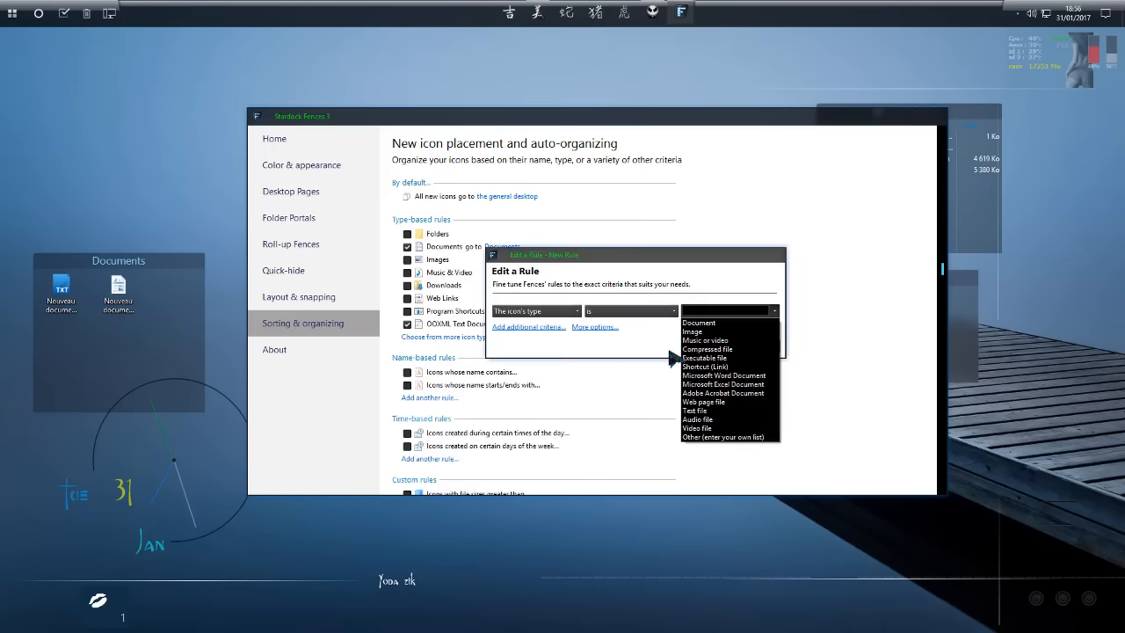
pyautogui.click(670, 260)
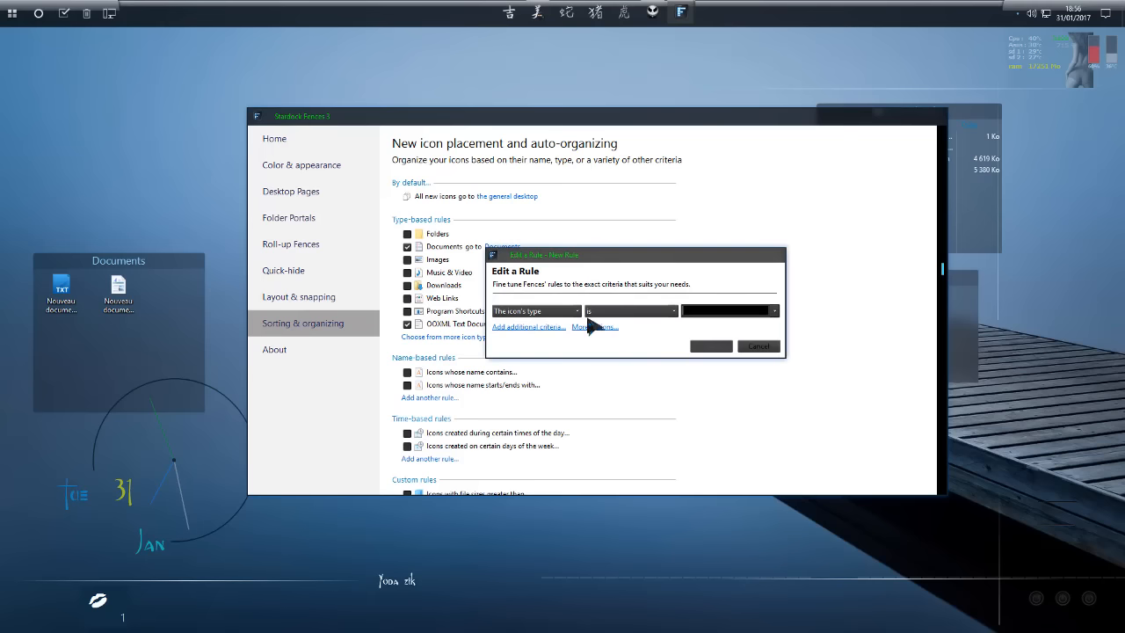
pyautogui.click(763, 344)
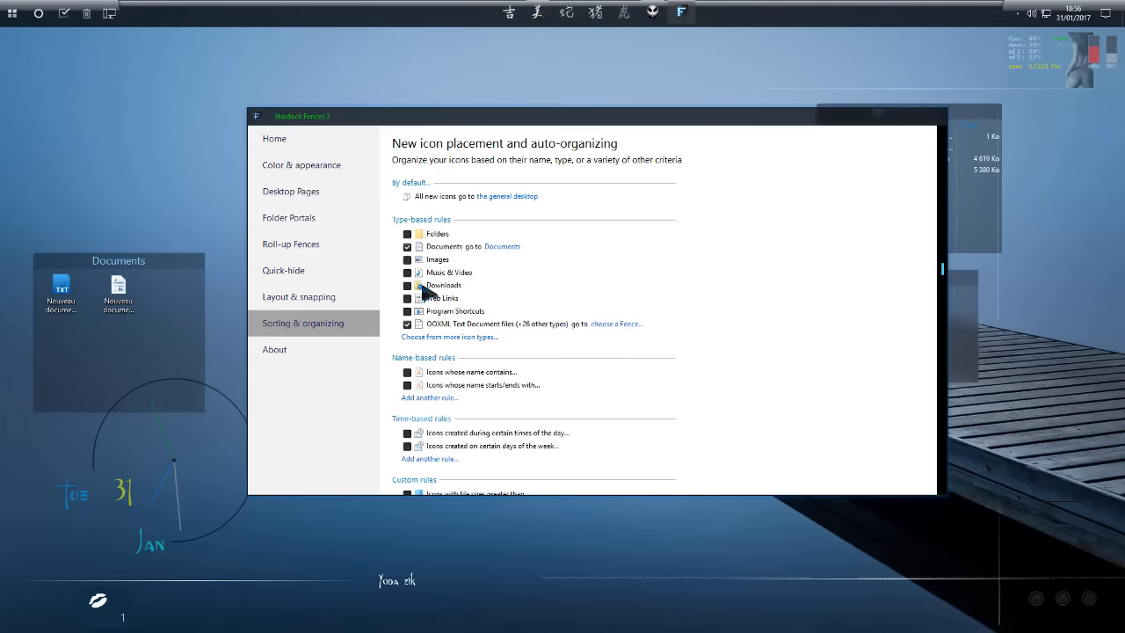
# Step: Check the Documents rule's target fence options, review the remaining sorting rules and additional options without changes, and minimize the settings window
pyautogui.click(498, 249)
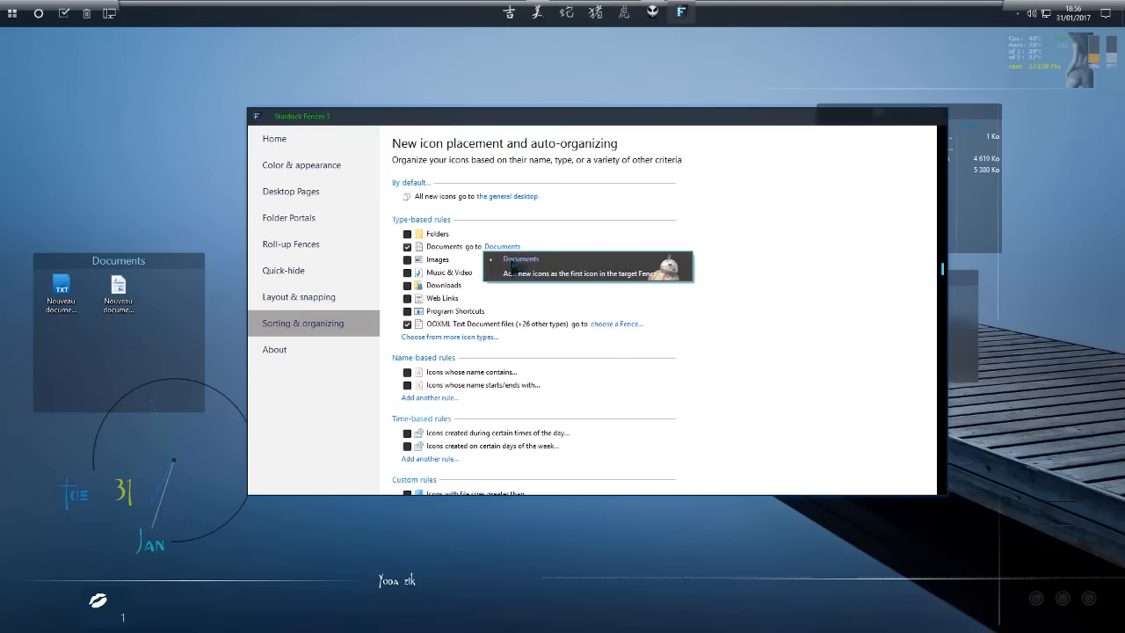
pyautogui.click(548, 119)
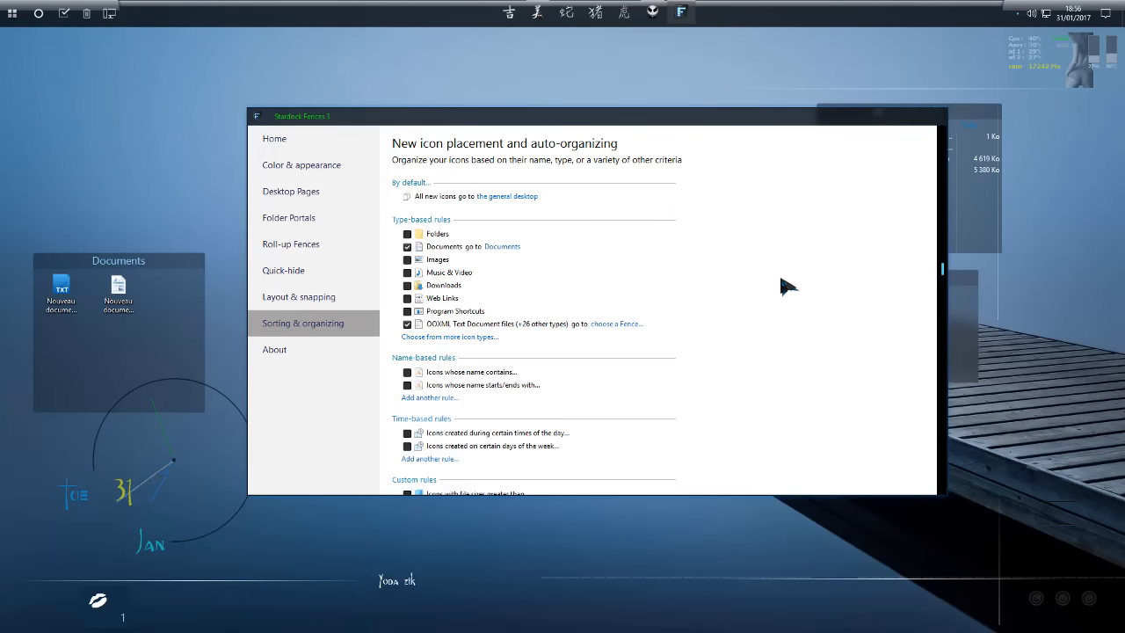
pyautogui.click(879, 120)
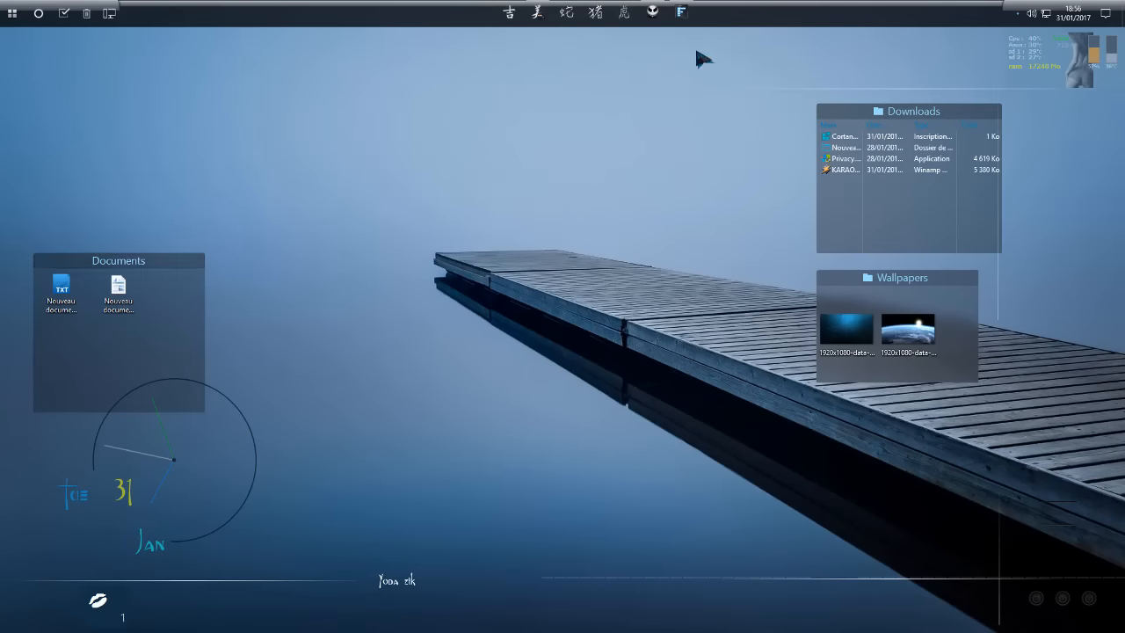
pyautogui.click(681, 12)
pyautogui.scroll(-3, 652, 404)
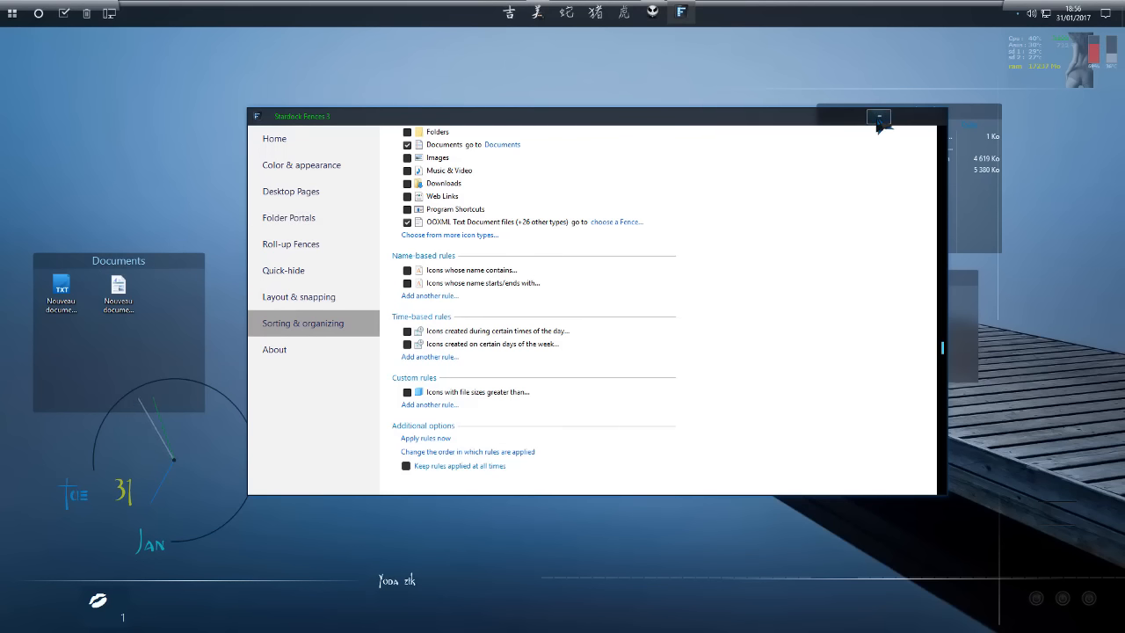
pyautogui.click(879, 113)
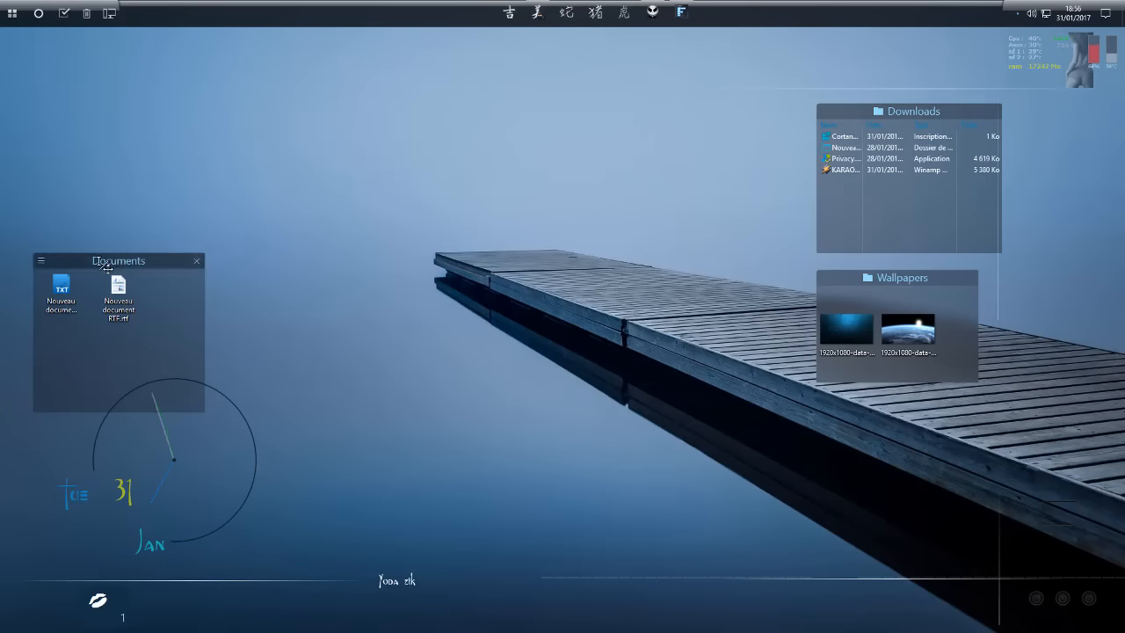
# Step: Move the Documents fence above the clock, hide all fences with quick-hide, and briefly reopen and minimize the Fences settings
pyautogui.moveTo(79, 261); pyautogui.dragTo(89, 142)
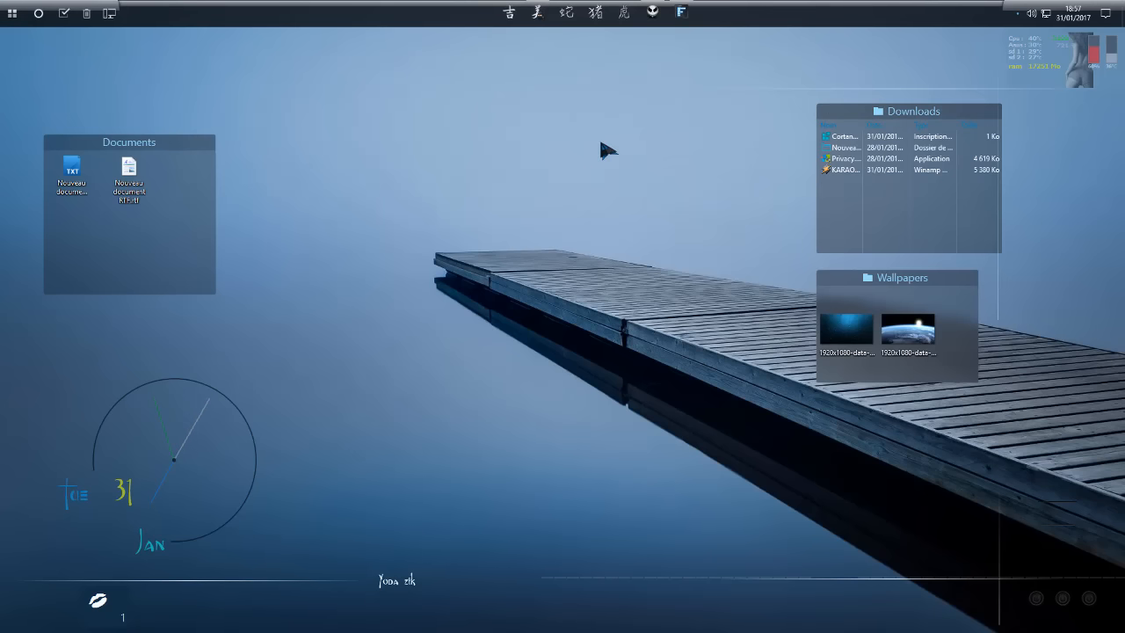
pyautogui.doubleClick(606, 152)
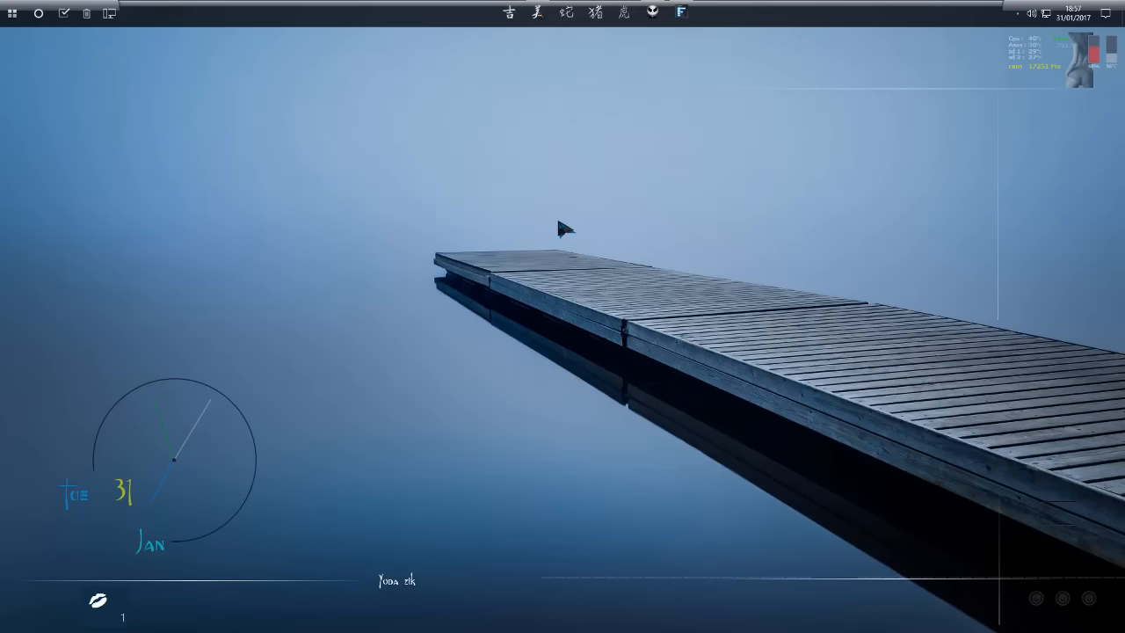
pyautogui.click(683, 13)
pyautogui.click(880, 118)
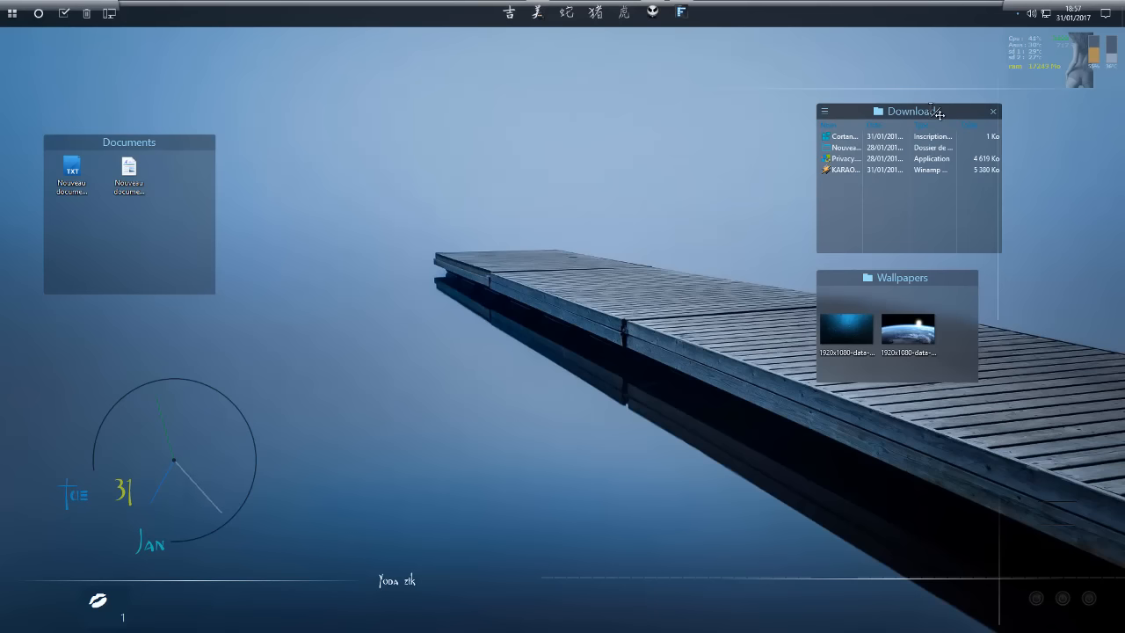
# Step: Place the Downloads, Wallpapers and Documents fences side by side along the desktop's bottom edge and roll each one up
pyautogui.moveTo(853, 110); pyautogui.dragTo(272, 490)
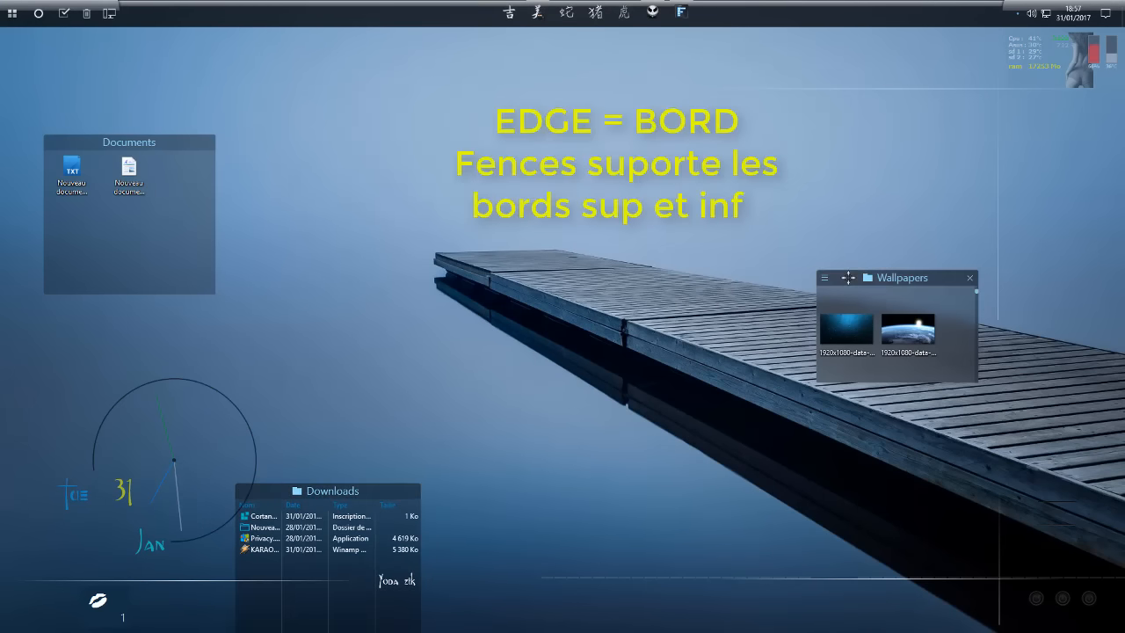
pyautogui.moveTo(847, 277); pyautogui.dragTo(454, 532)
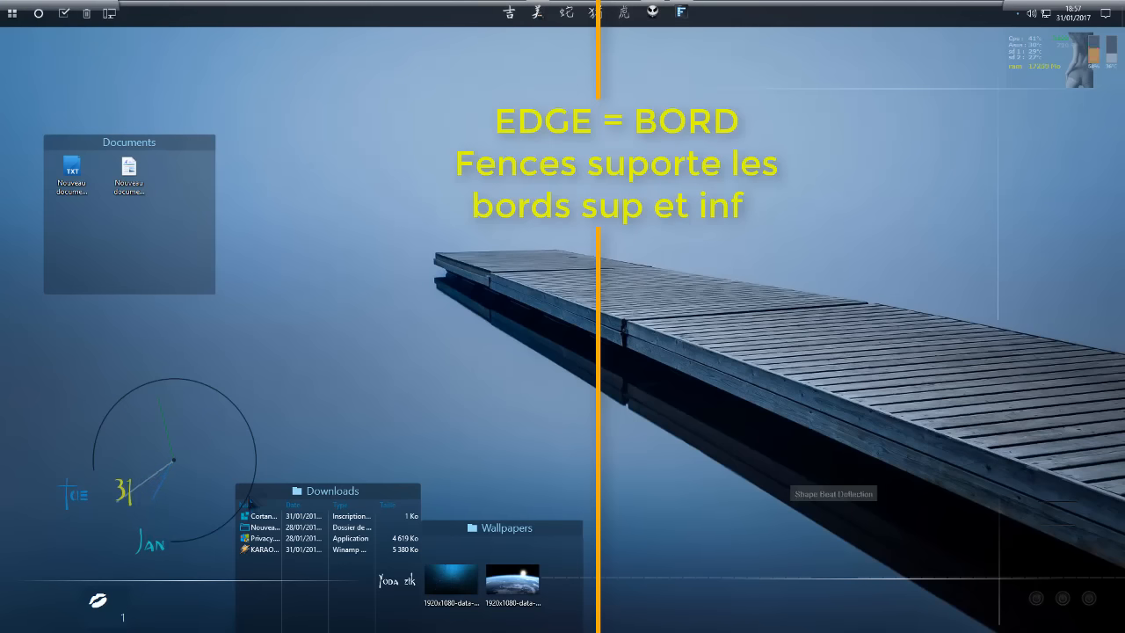
pyautogui.moveTo(268, 491); pyautogui.dragTo(268, 626)
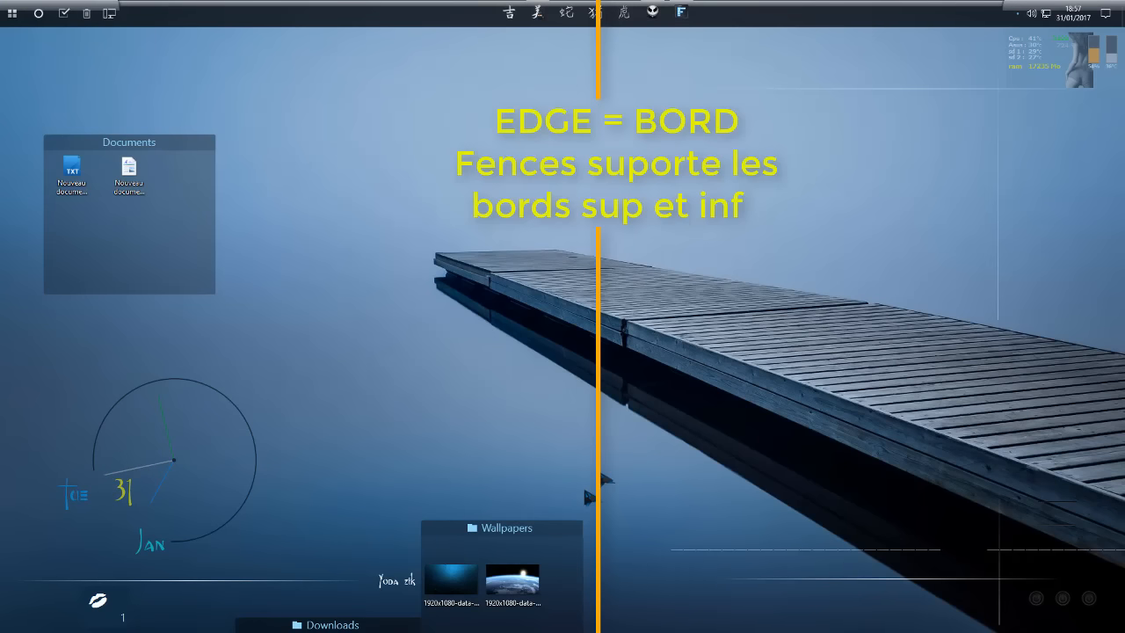
pyautogui.moveTo(453, 532)
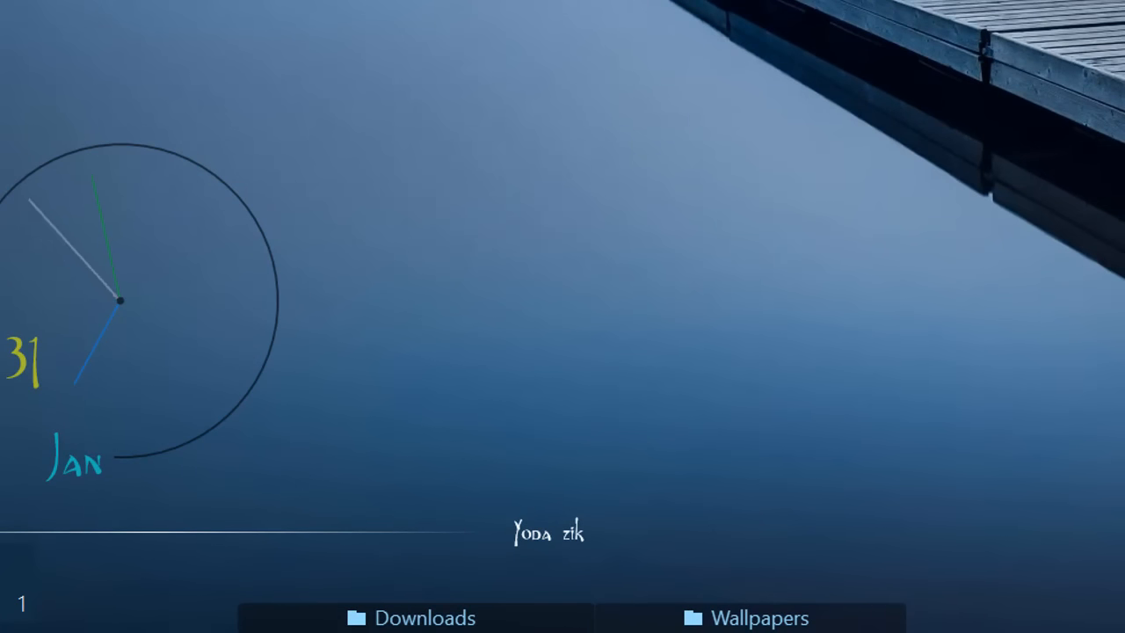
pyautogui.moveTo(424, 619)
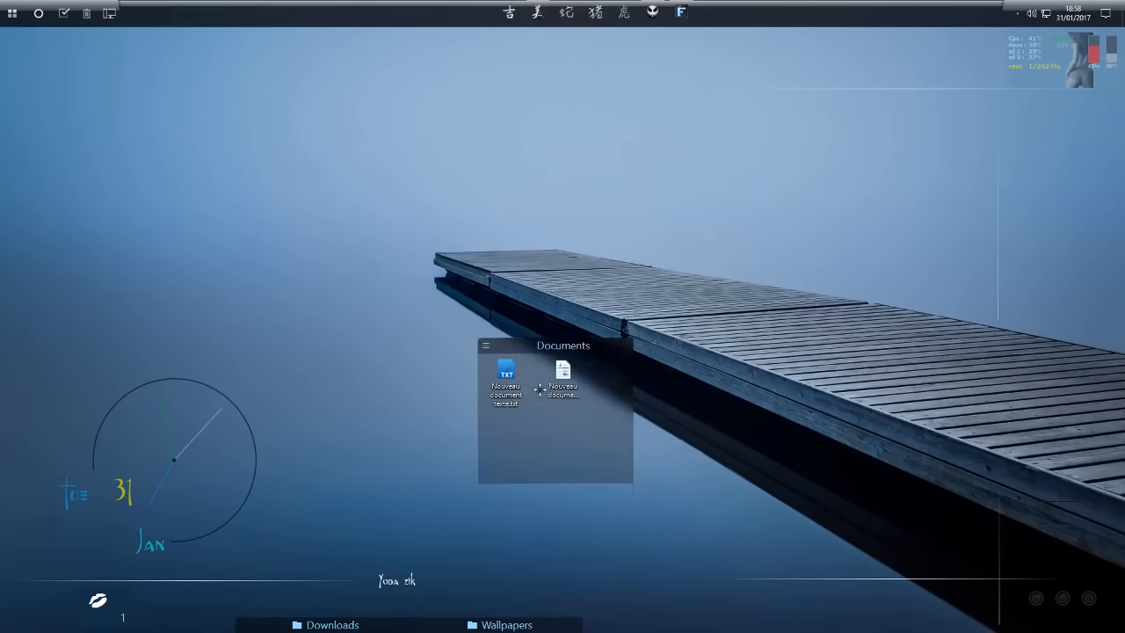
pyautogui.moveTo(501, 344); pyautogui.dragTo(600, 482)
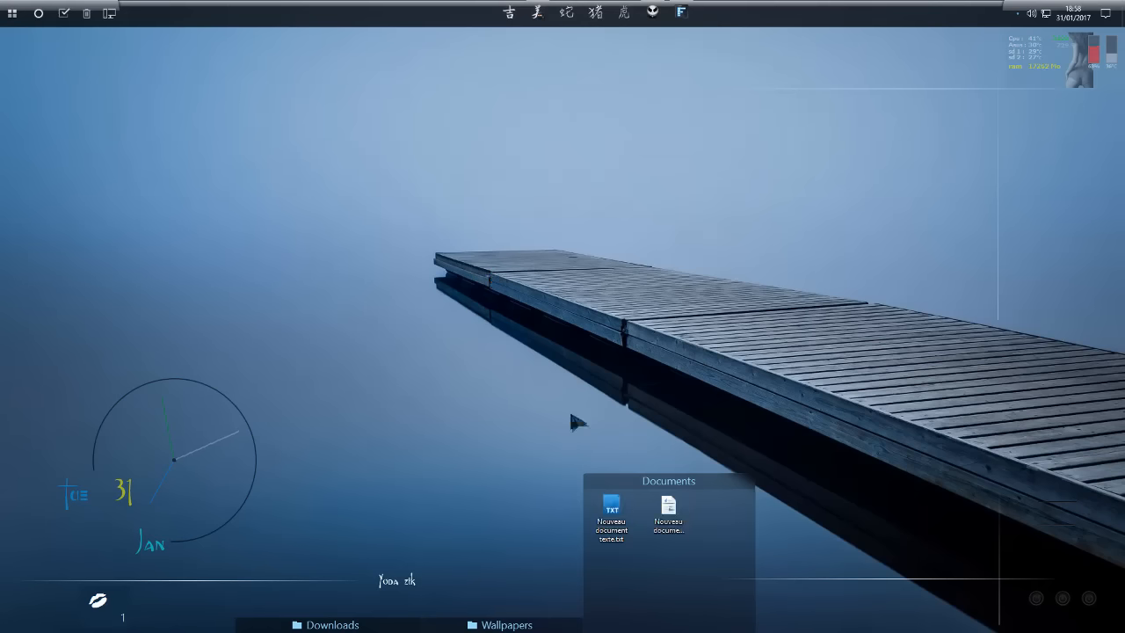
pyautogui.doubleClick(625, 480)
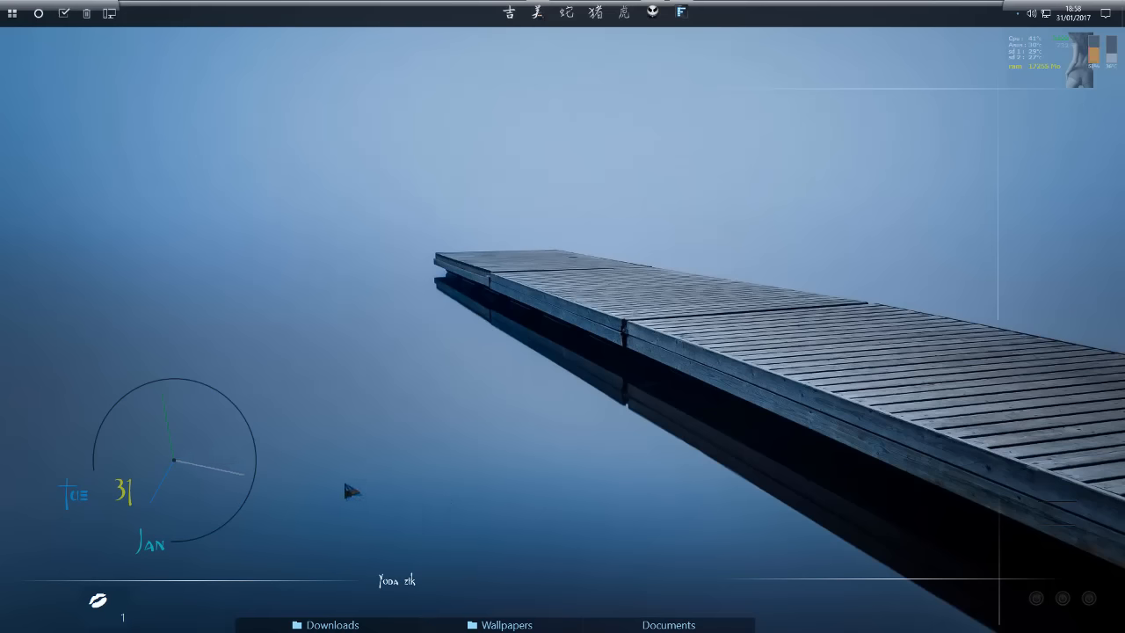
# Step: Slide the rolled-up Downloads, Wallpapers and Documents fences along the bottom edge so they line up from the desktop's left corner
pyautogui.moveTo(333, 624)
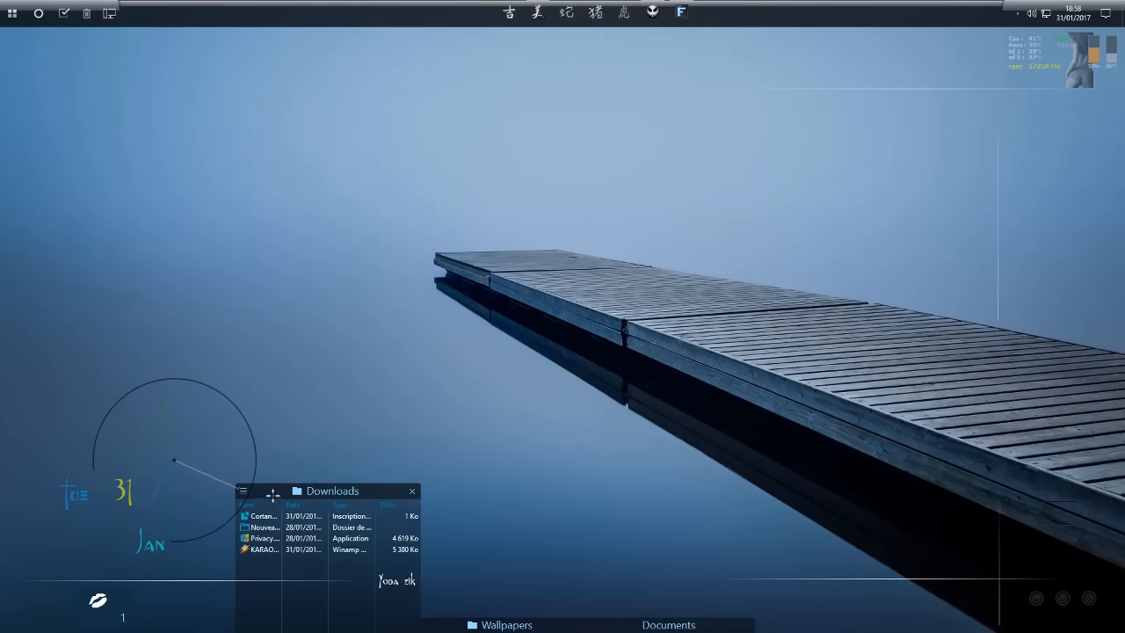
pyautogui.moveTo(272, 491); pyautogui.dragTo(36, 503)
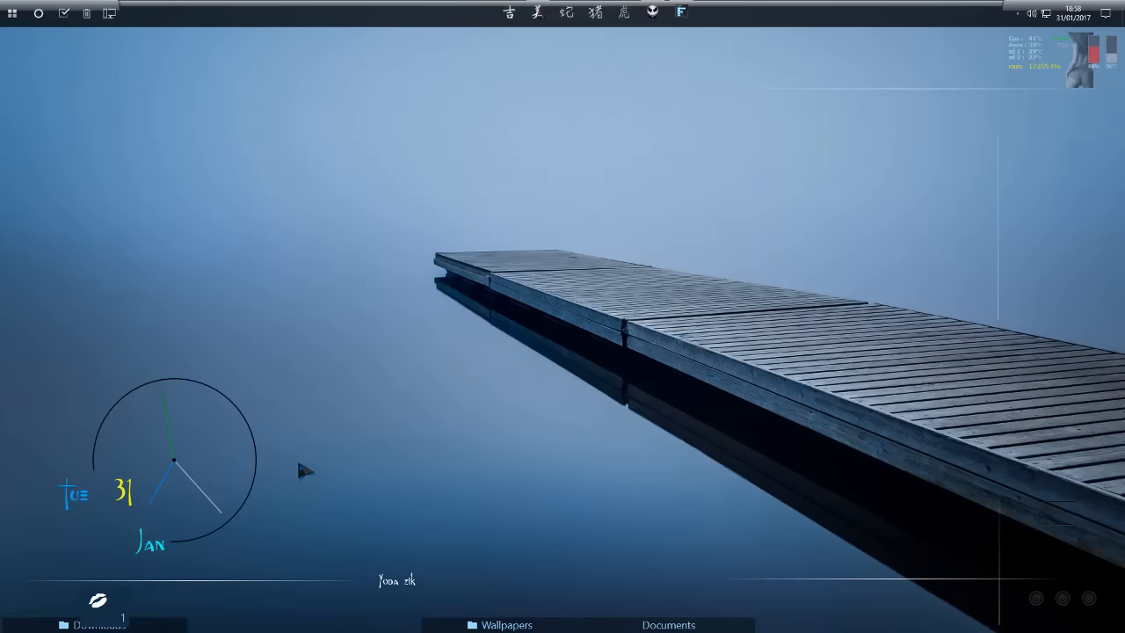
pyautogui.moveTo(450, 625)
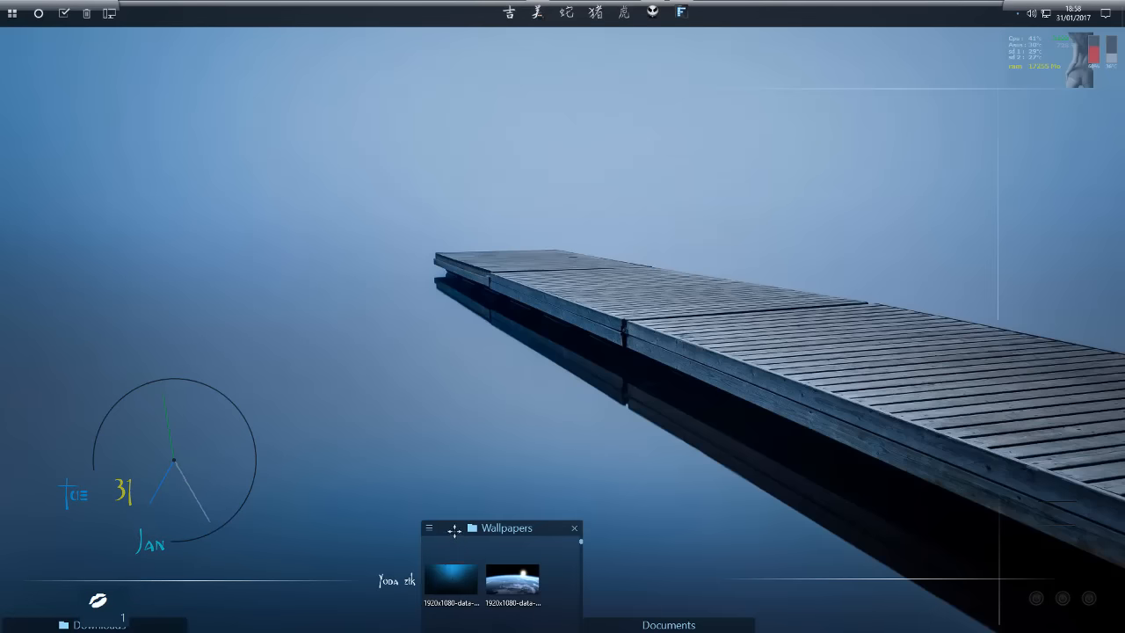
pyautogui.moveTo(454, 547); pyautogui.dragTo(223, 542)
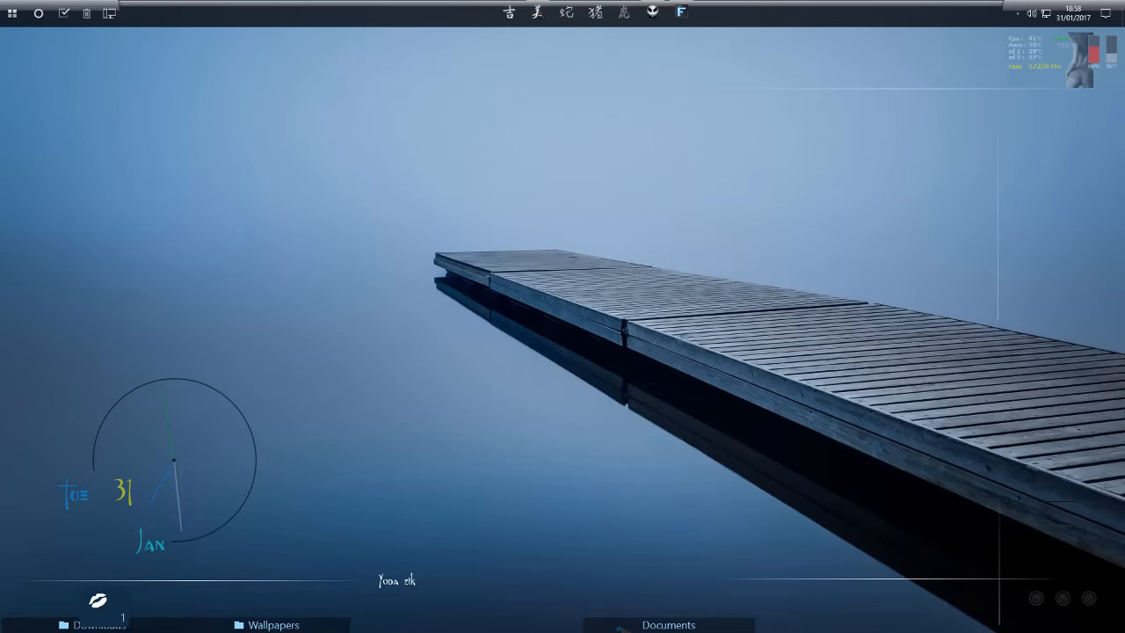
pyautogui.moveTo(607, 627)
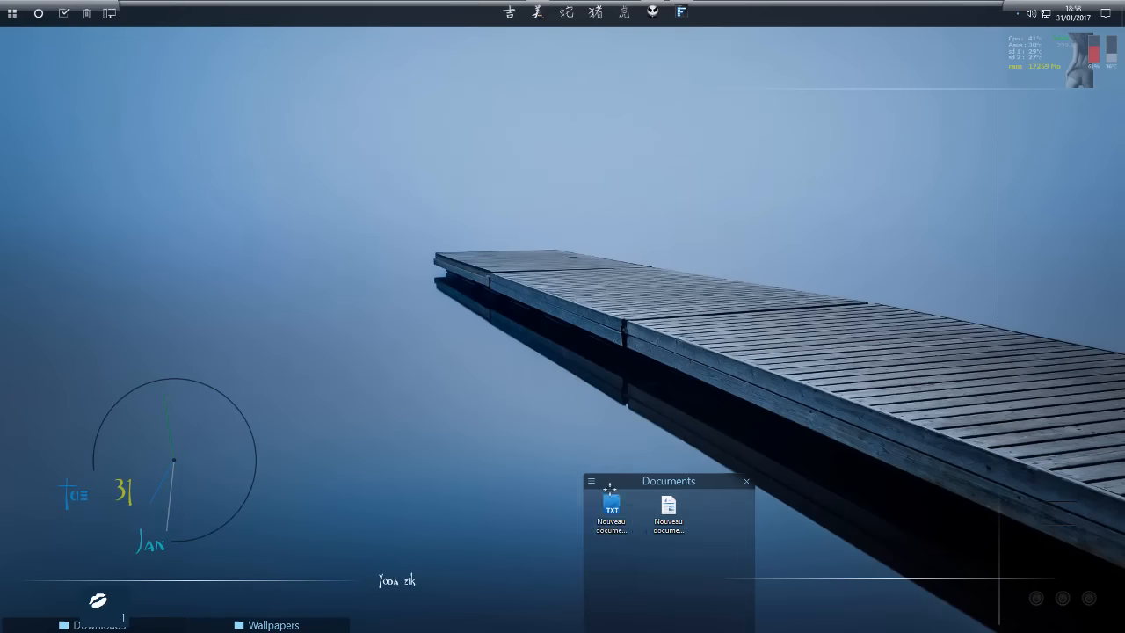
pyautogui.moveTo(607, 482); pyautogui.dragTo(371, 482)
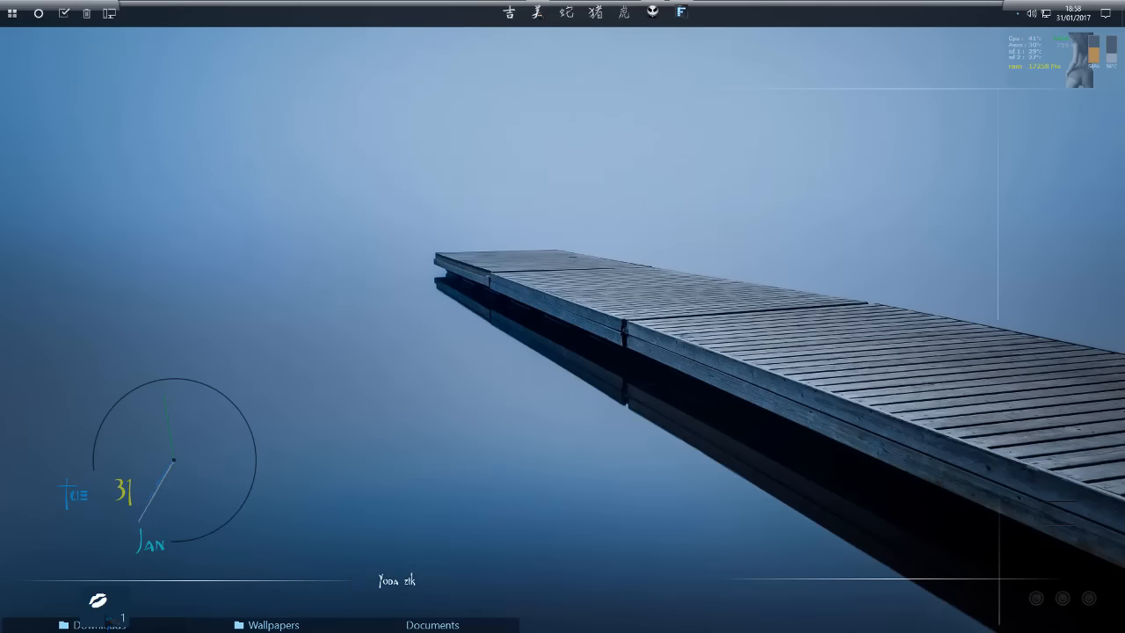
# Step: Move the lips widget off the Downloads fence to the right of the Documents fence, and peek into the rolled-up fences
pyautogui.moveTo(107, 614); pyautogui.dragTo(710, 582)
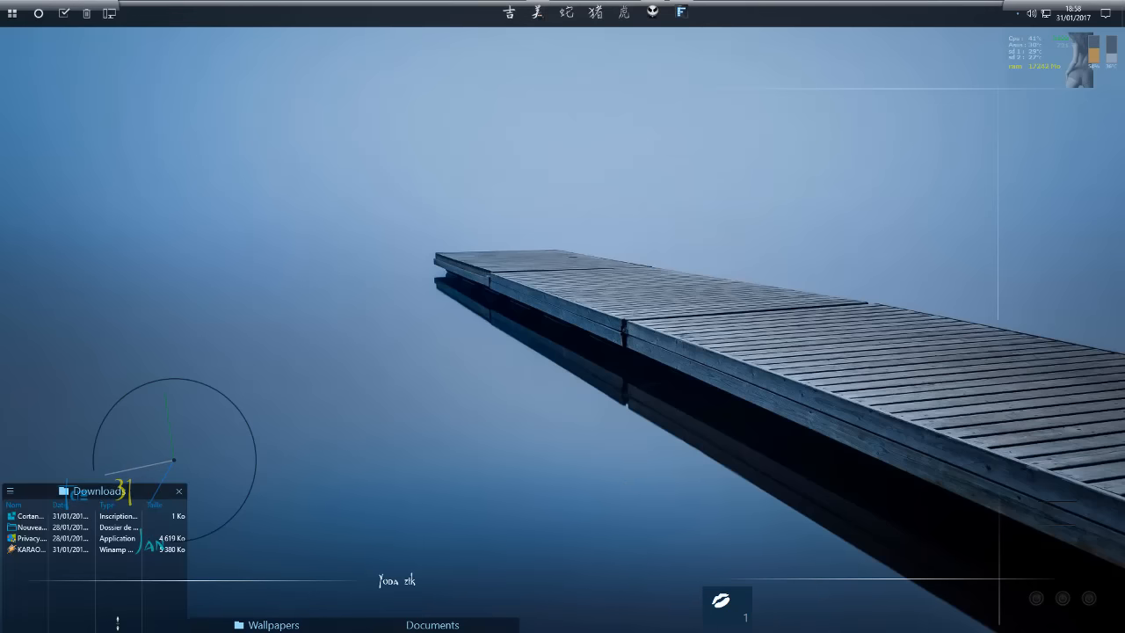
pyautogui.moveTo(464, 626)
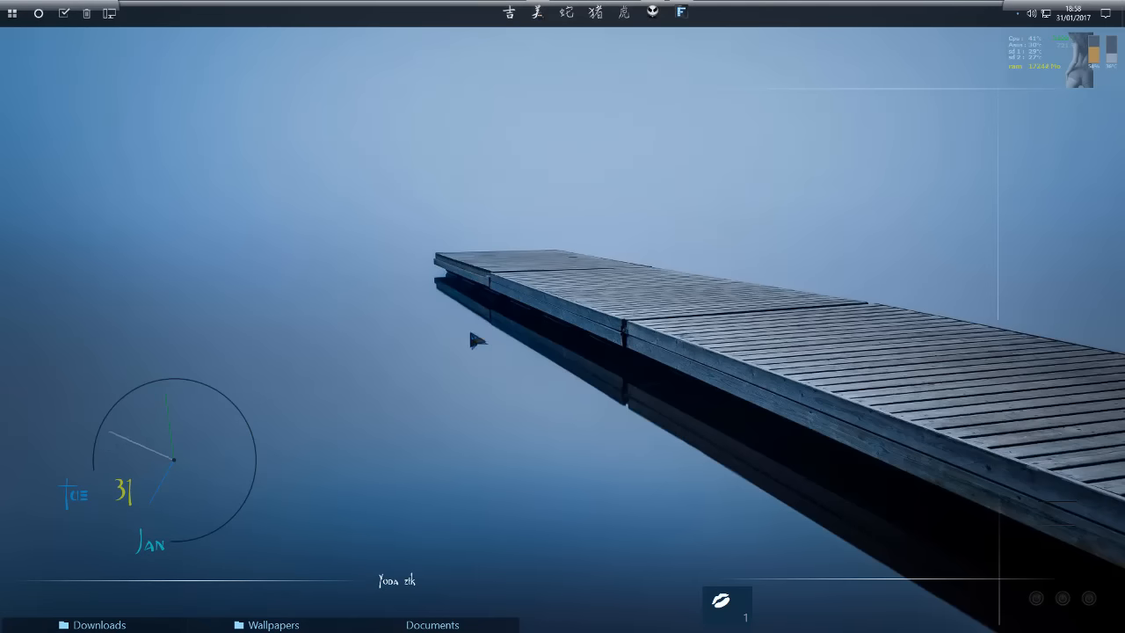
pyautogui.moveTo(101, 623)
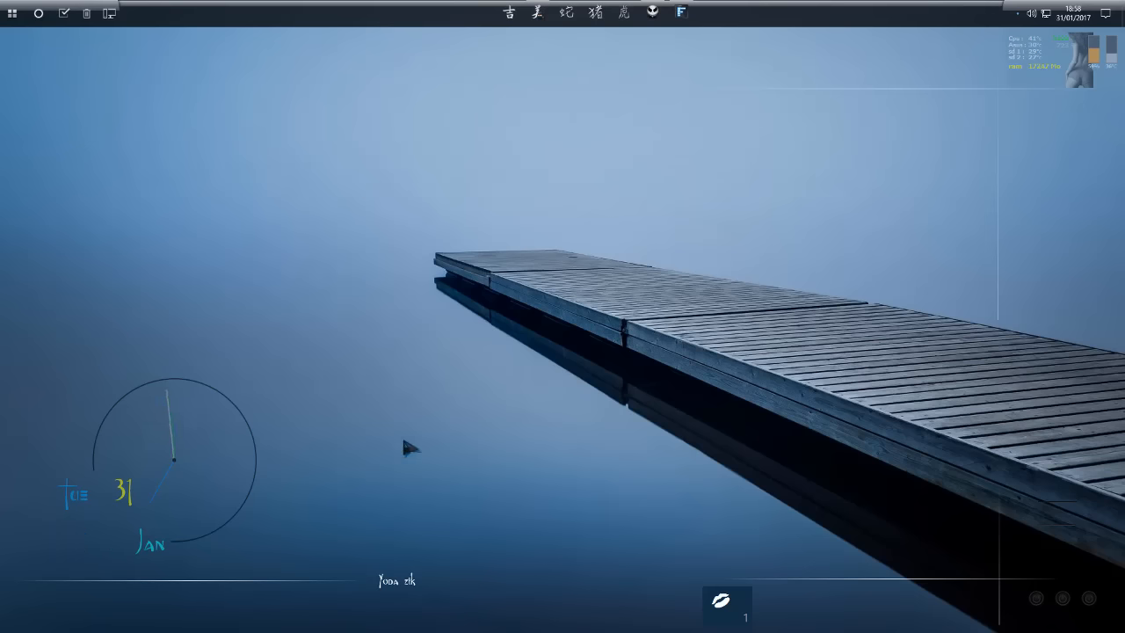
pyautogui.moveTo(143, 607)
pyautogui.moveTo(39, 619)
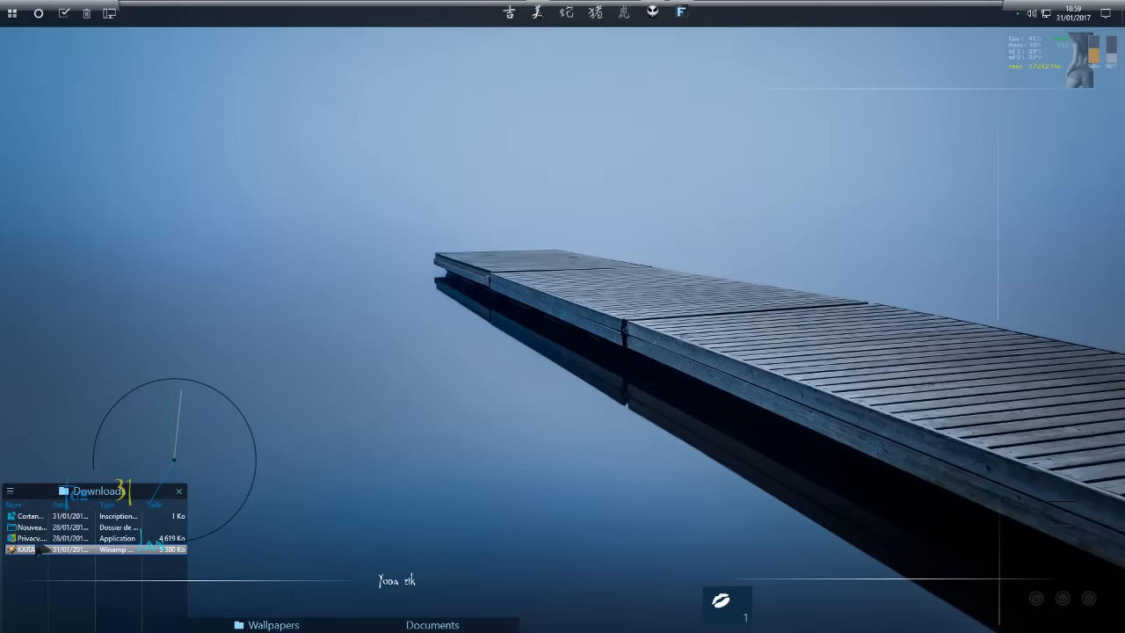
# Step: Move the Downloads fence to the upper right area of the desktop and place the Wallpapers fence just below it
pyautogui.moveTo(33, 491); pyautogui.dragTo(679, 123)
pyautogui.moveTo(233, 625)
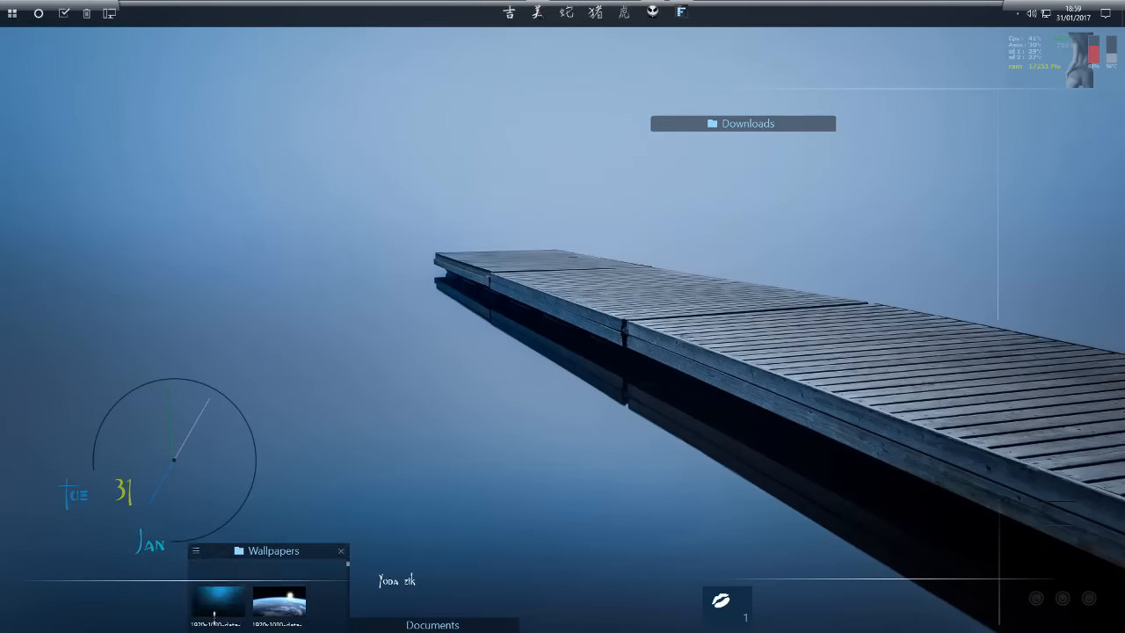
pyautogui.moveTo(219, 527); pyautogui.dragTo(681, 151)
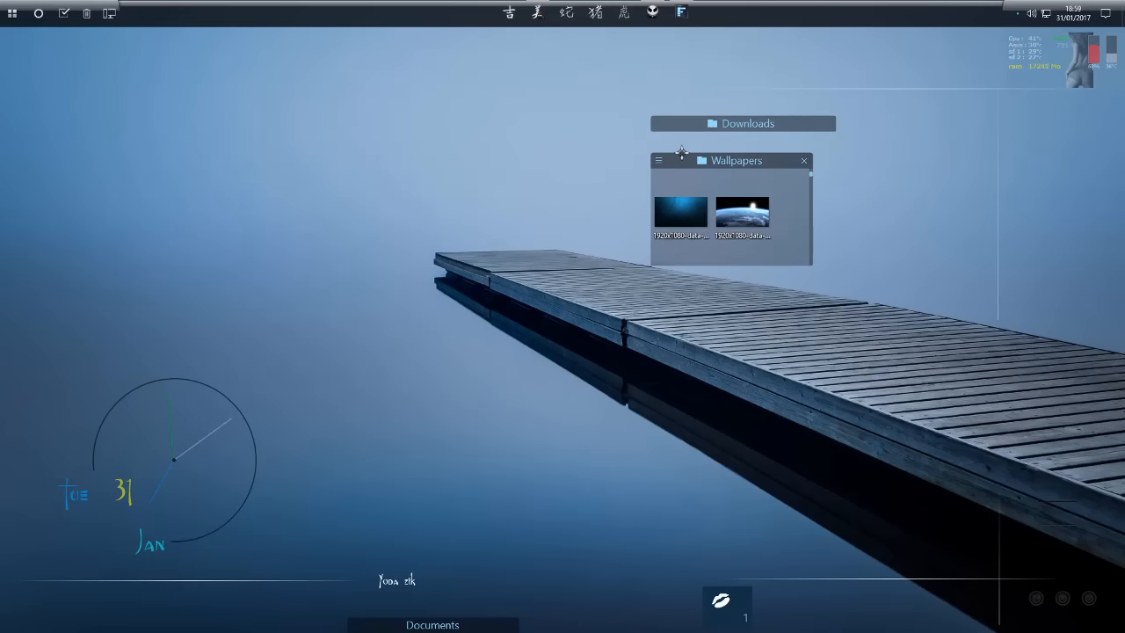
# Step: Examine the Downloads fence's sorting and display options and leave them as they are
pyautogui.moveTo(661, 129)
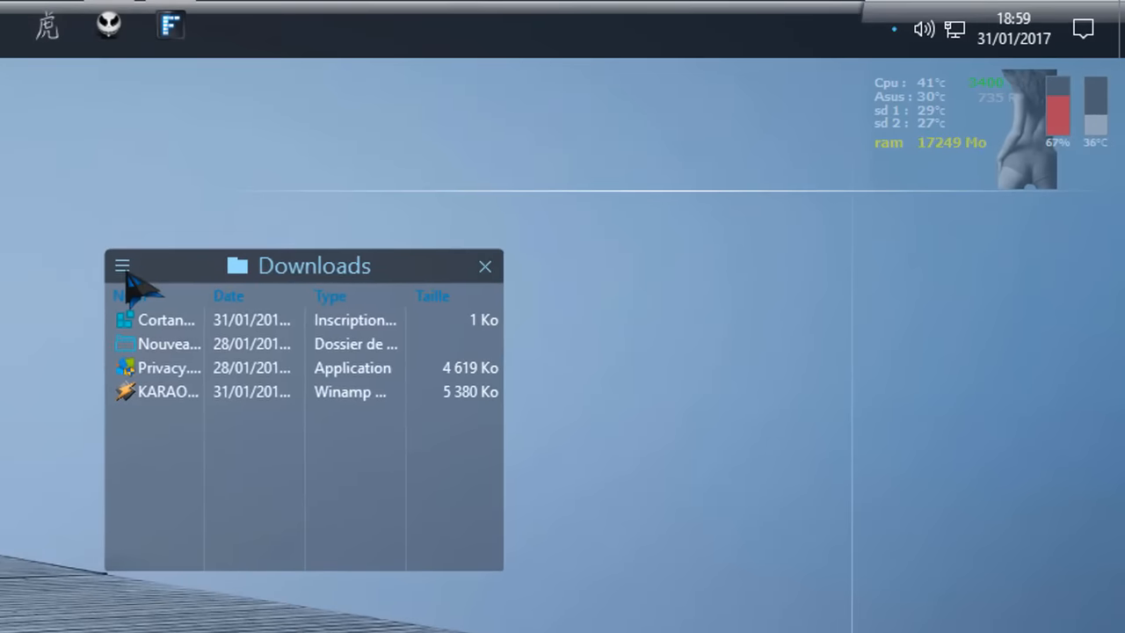
pyautogui.click(659, 126)
pyautogui.moveTo(193, 411)
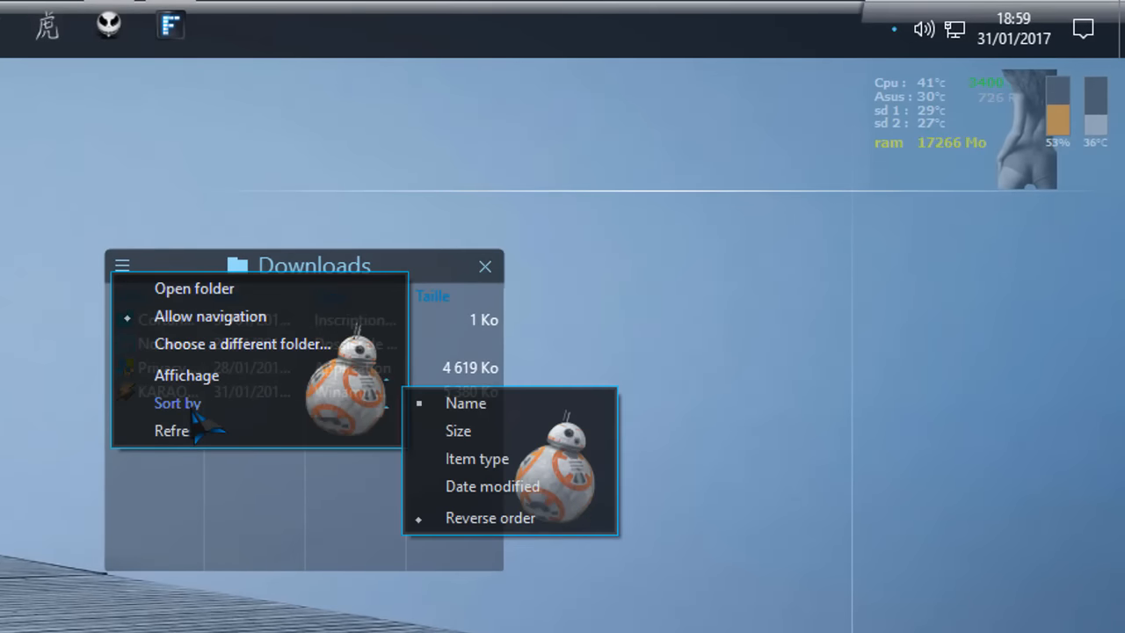
pyautogui.moveTo(202, 386)
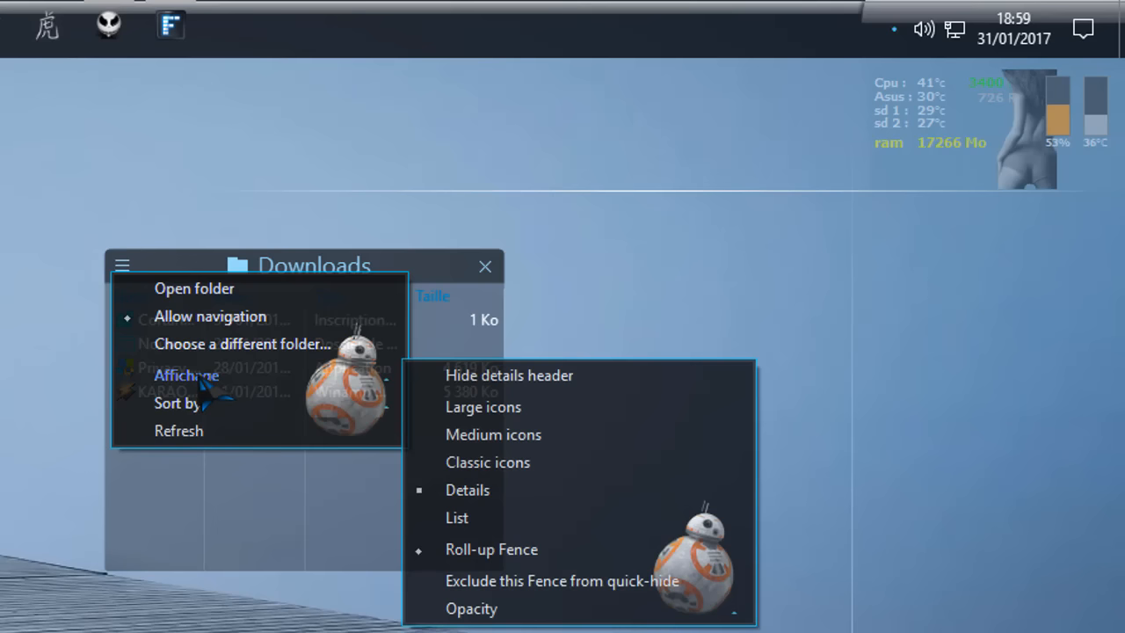
pyautogui.click(188, 256)
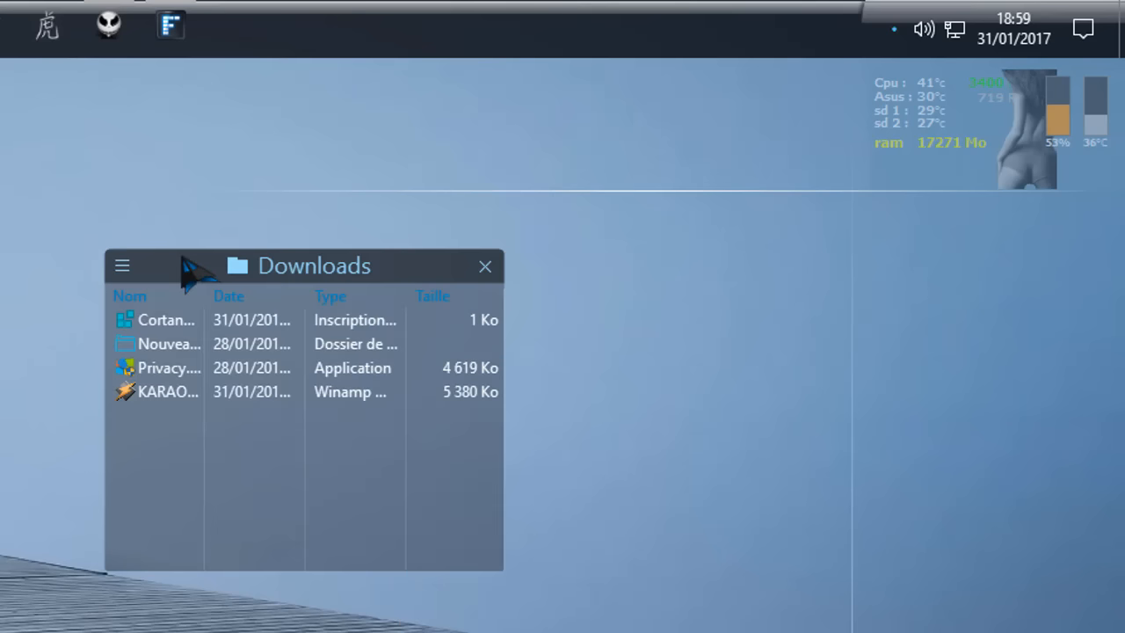
# Step: Enable Lock Fences from the Downloads fence's display options and try to move the Downloads fence
pyautogui.rightClick(276, 516)
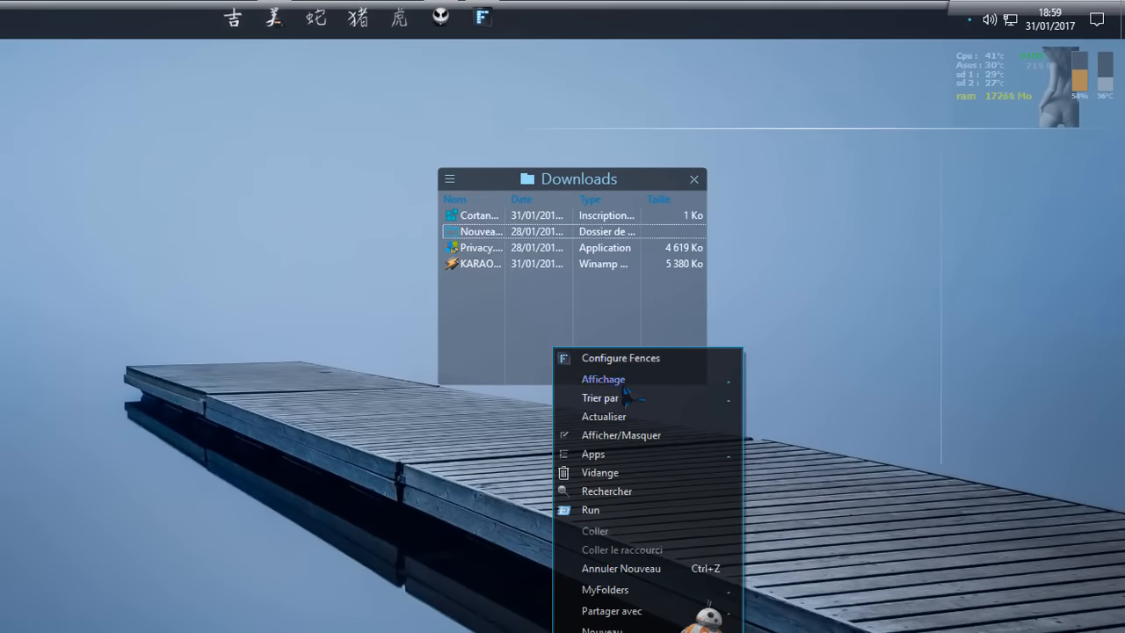
pyautogui.moveTo(623, 389)
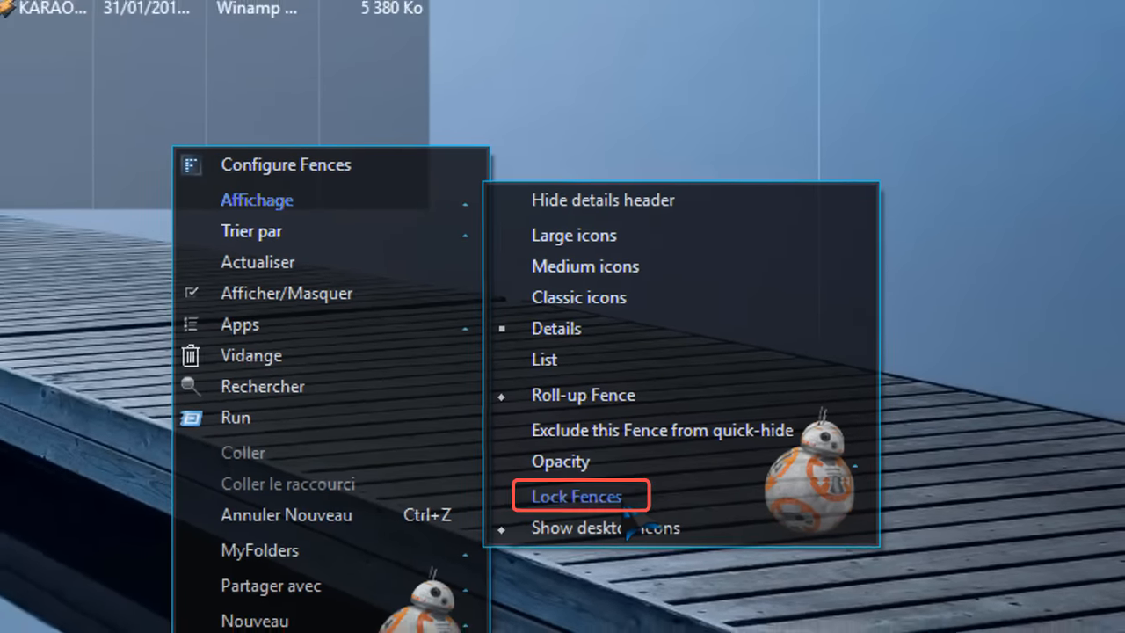
pyautogui.click(601, 507)
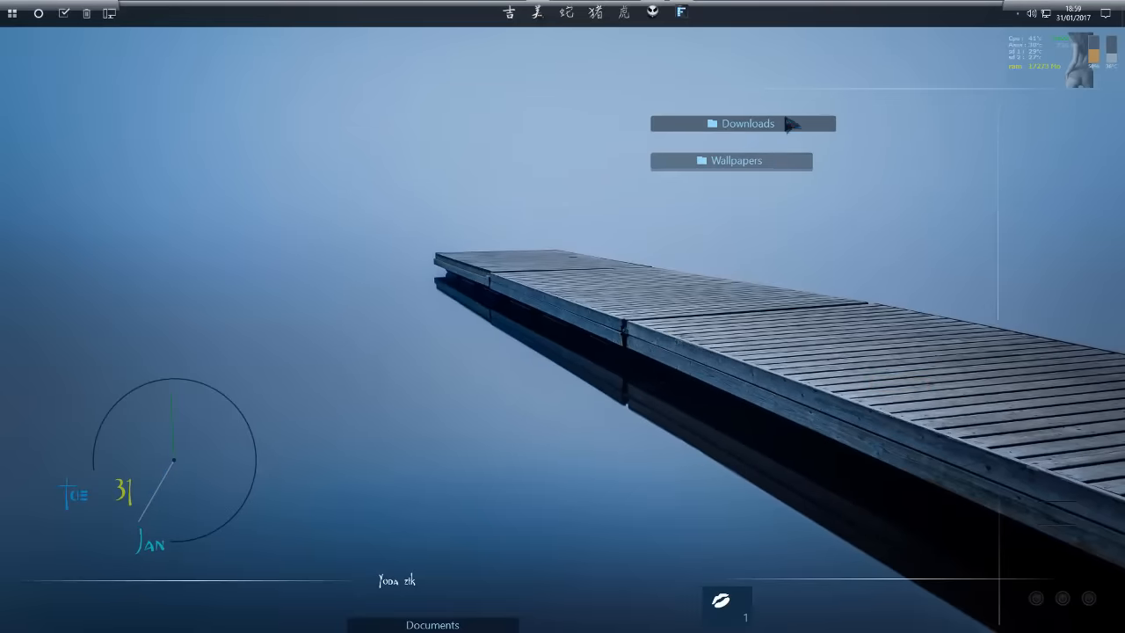
pyautogui.moveTo(535, 59)
pyautogui.moveTo(678, 119)
pyautogui.mouseDown()
pyautogui.moveTo(557, 114)
pyautogui.moveTo(695, 126)
pyautogui.moveTo(532, 133)
pyautogui.moveTo(692, 124)
pyautogui.moveTo(568, 133)
pyautogui.moveTo(748, 146)
pyautogui.moveTo(673, 120)
pyautogui.moveTo(679, 132)
pyautogui.mouseUp()
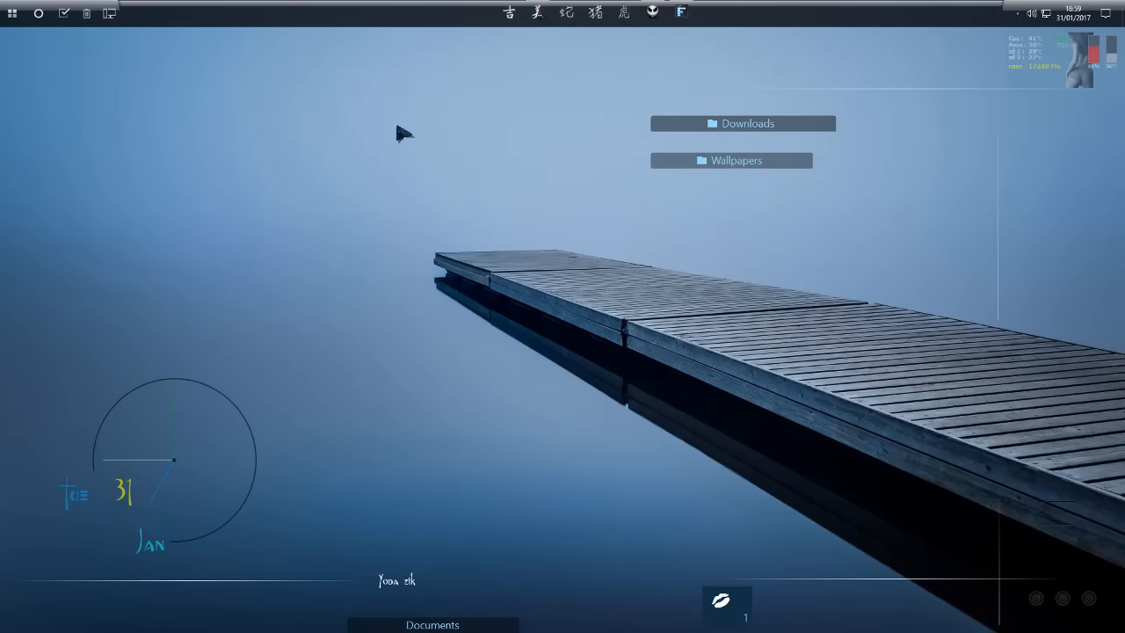
# Step: Peek into the rolled-up Downloads fence and turn off Lock Fences in the desktop's display options
pyautogui.moveTo(820, 141)
pyautogui.moveTo(690, 128)
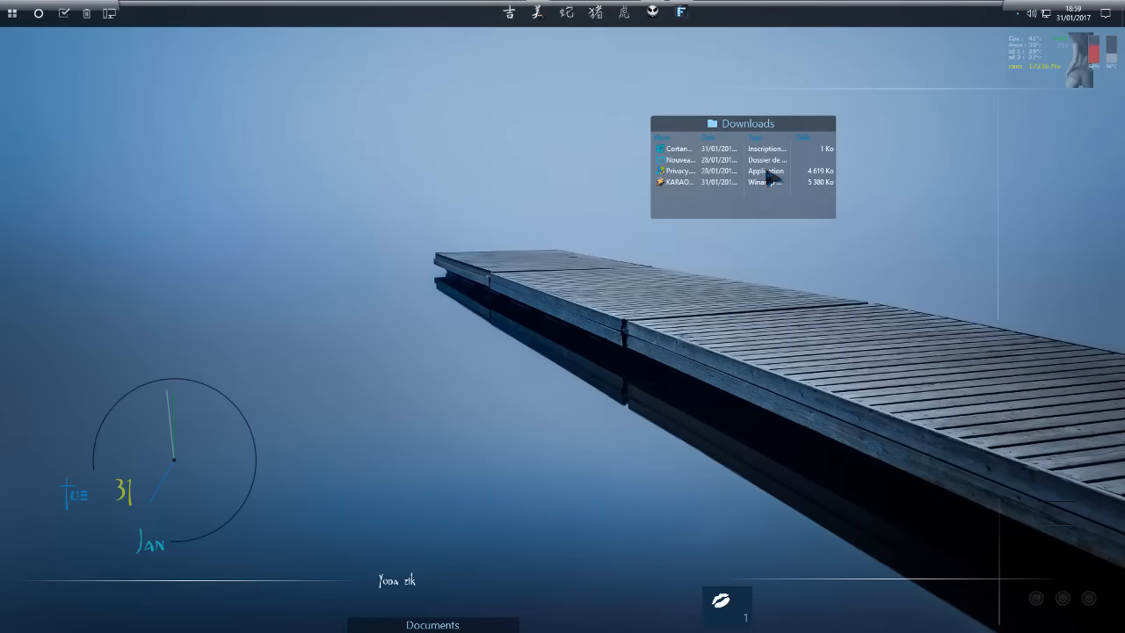
pyautogui.rightClick(195, 125)
pyautogui.moveTo(224, 156)
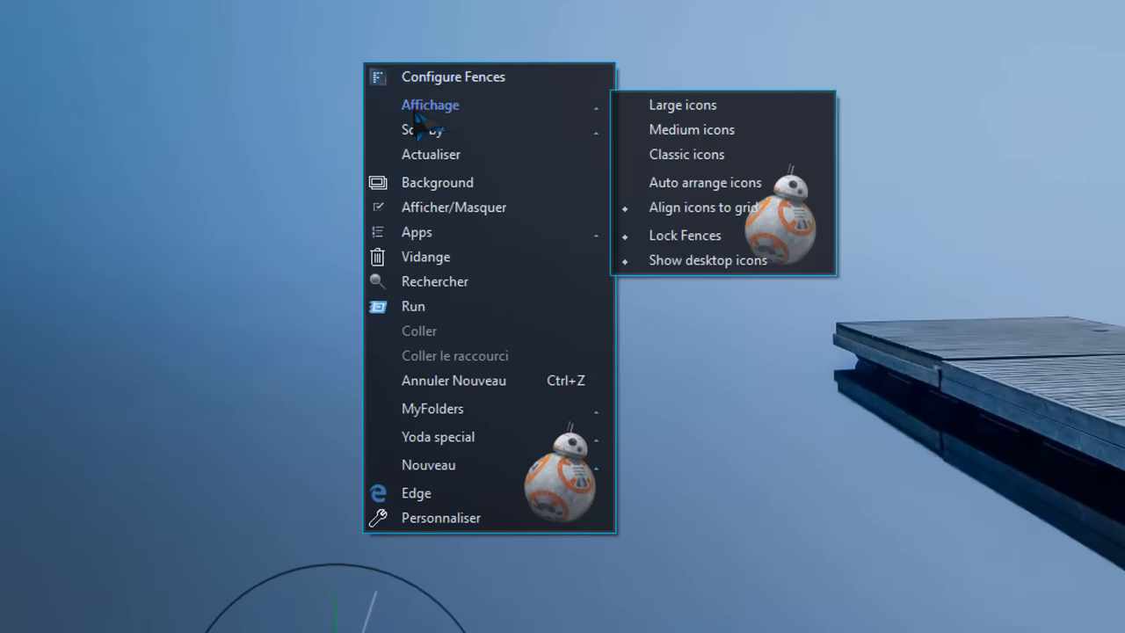
pyautogui.click(688, 238)
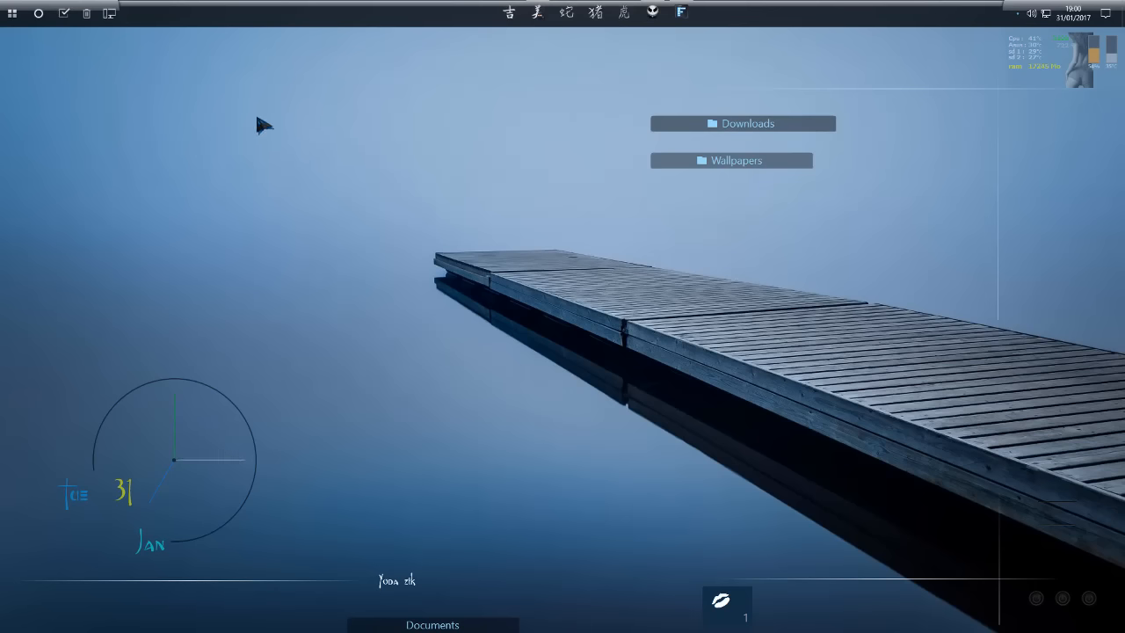
pyautogui.rightClick(378, 129)
# Step: Pin the recently added Fences app to the Start screen
pyautogui.press('super')
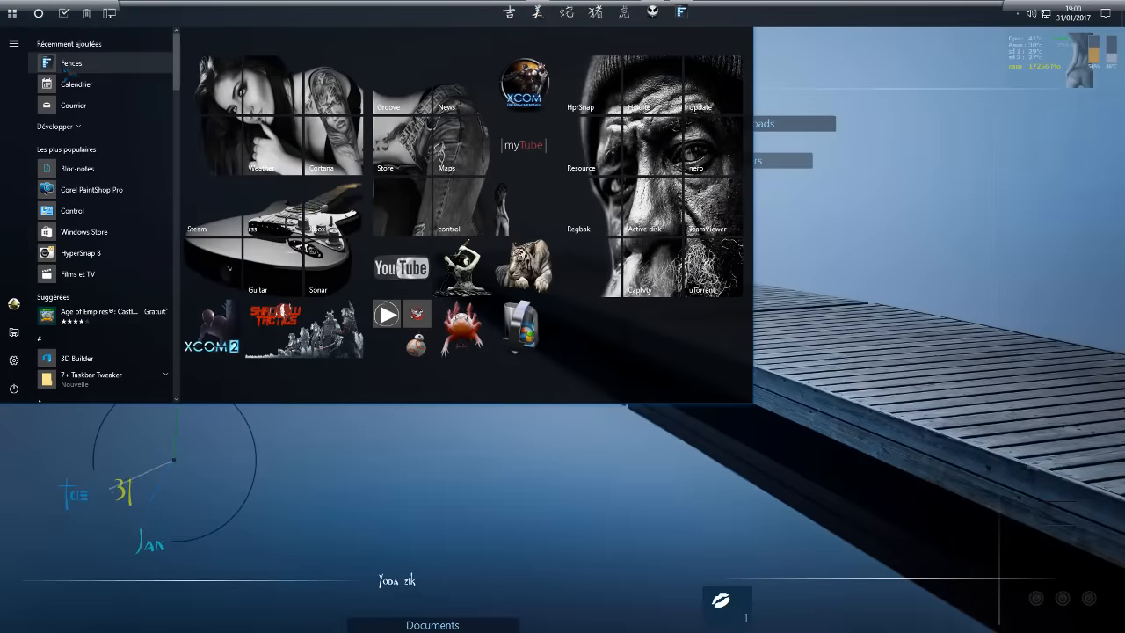
pyautogui.rightClick(69, 70)
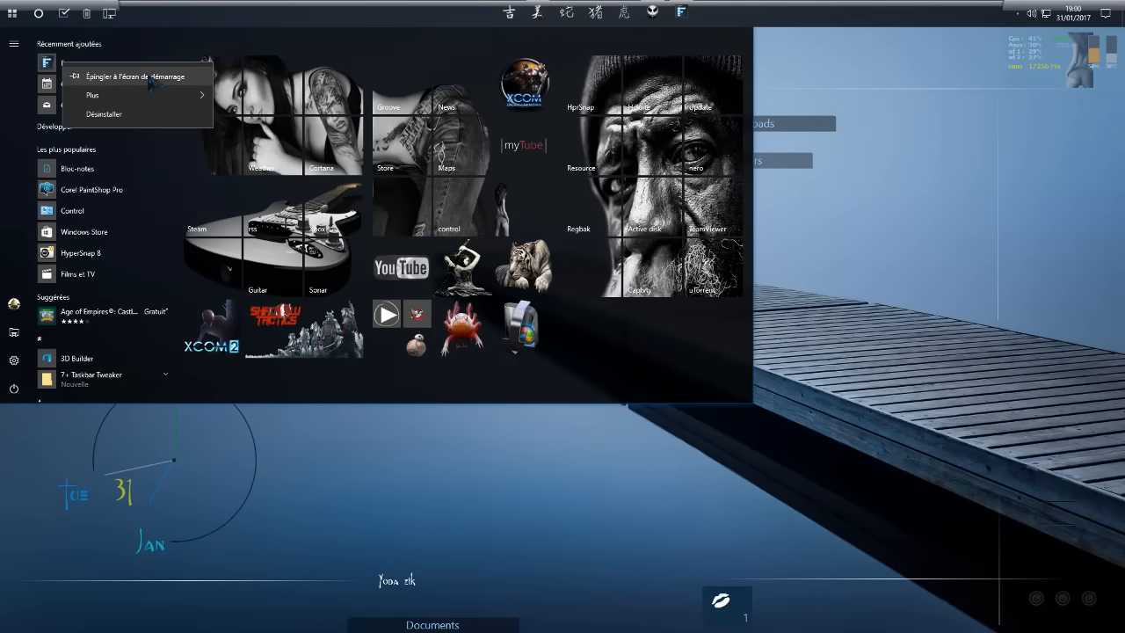
pyautogui.click(154, 85)
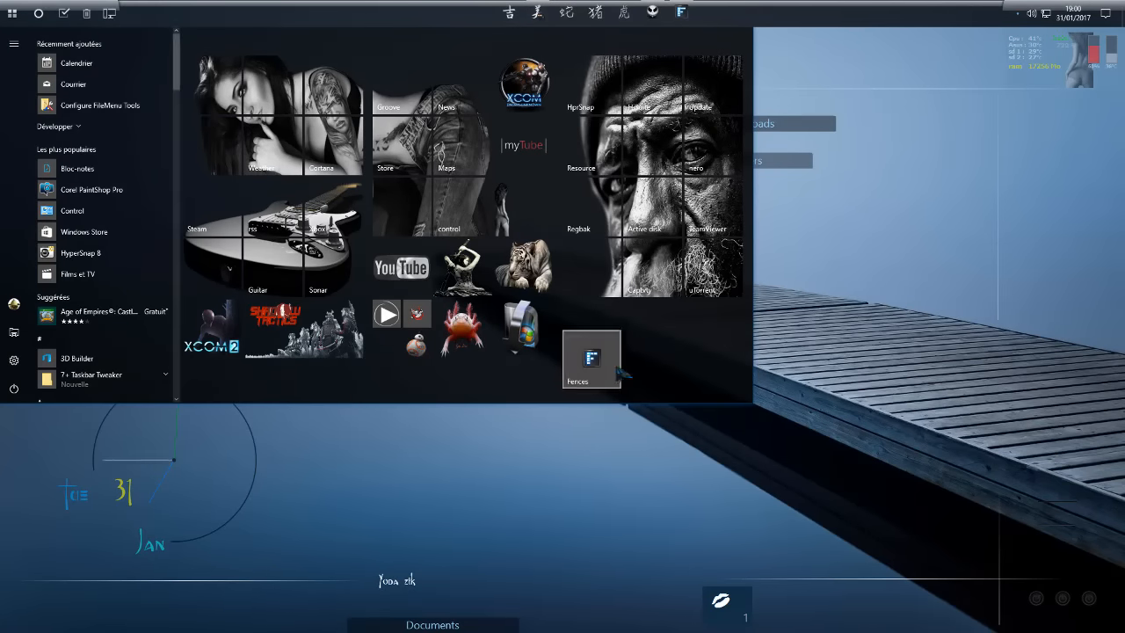
# Step: Open Fences from its Start tile, bring up its settings window and close it
pyautogui.click(592, 360)
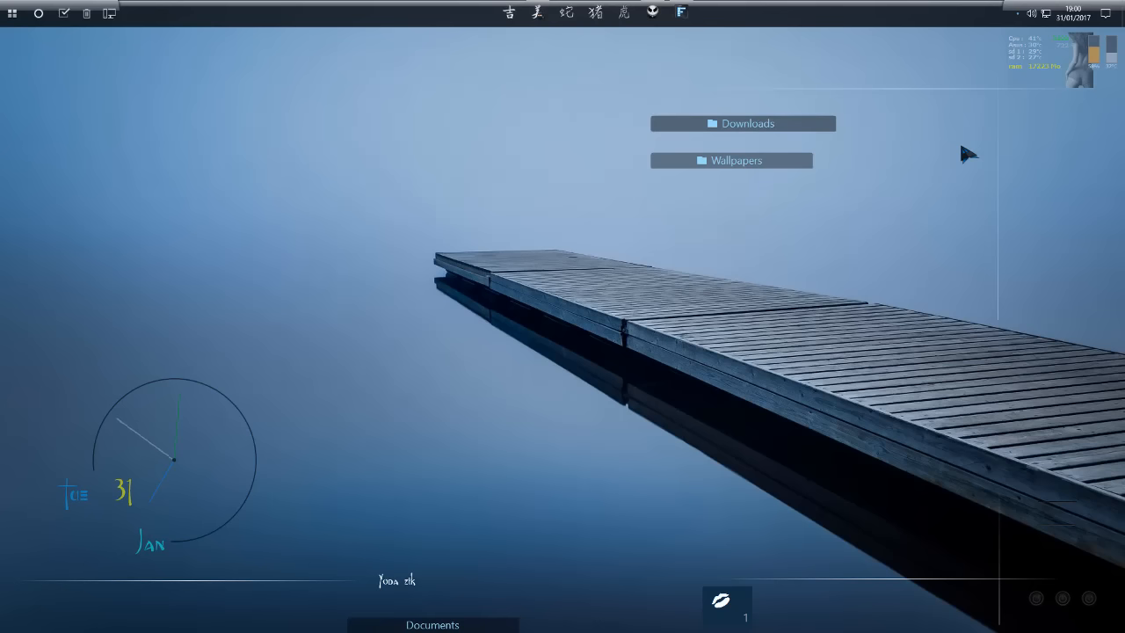
pyautogui.click(681, 13)
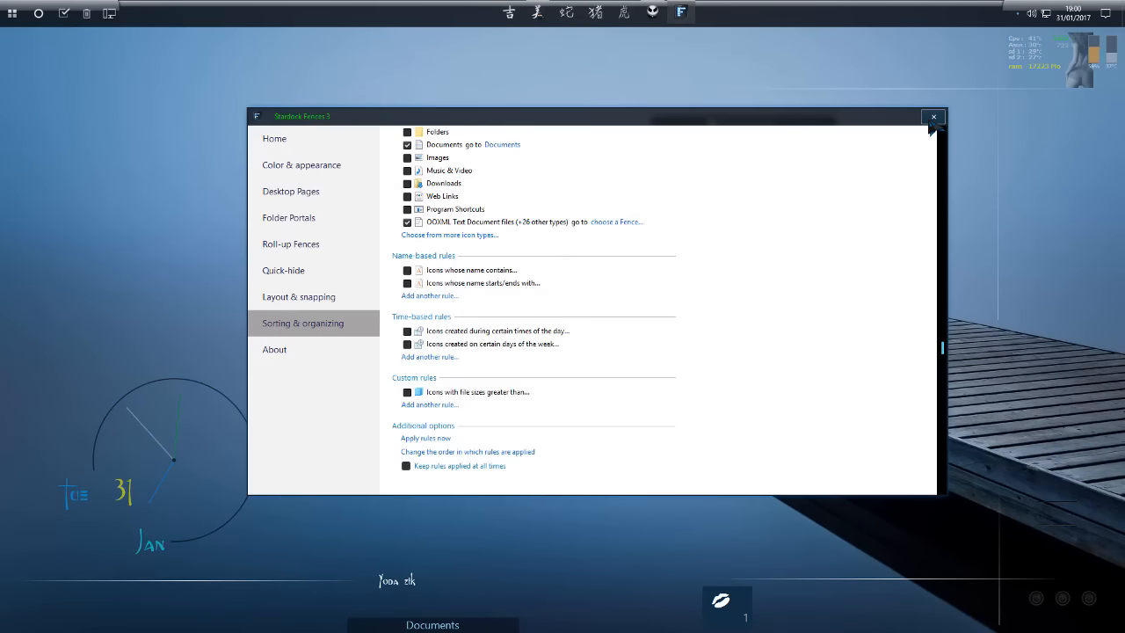
pyautogui.click(934, 116)
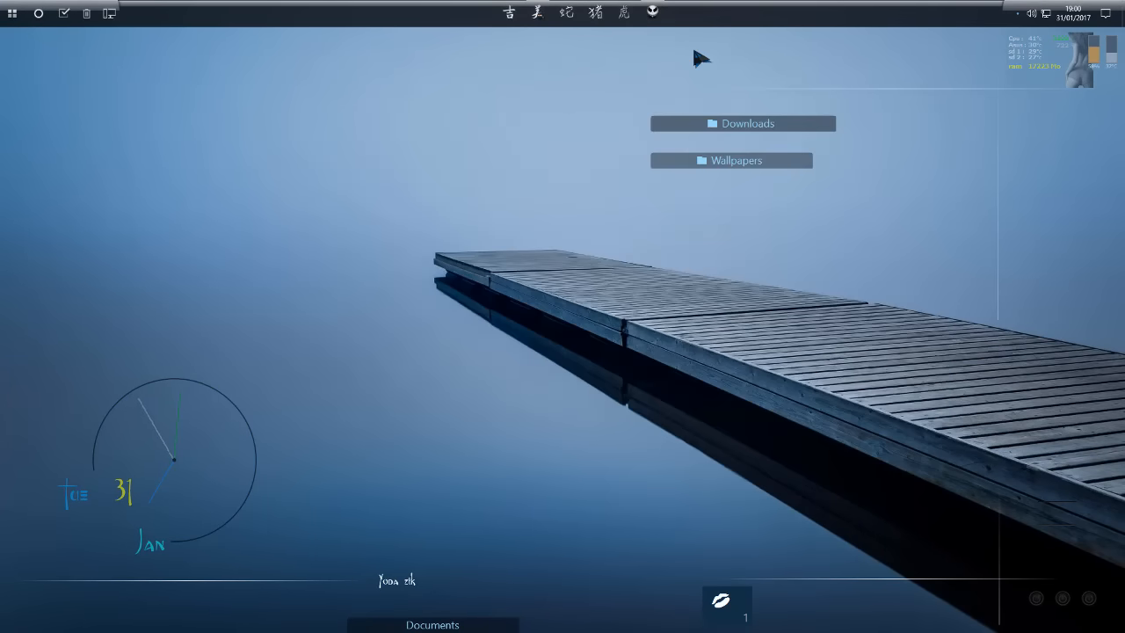